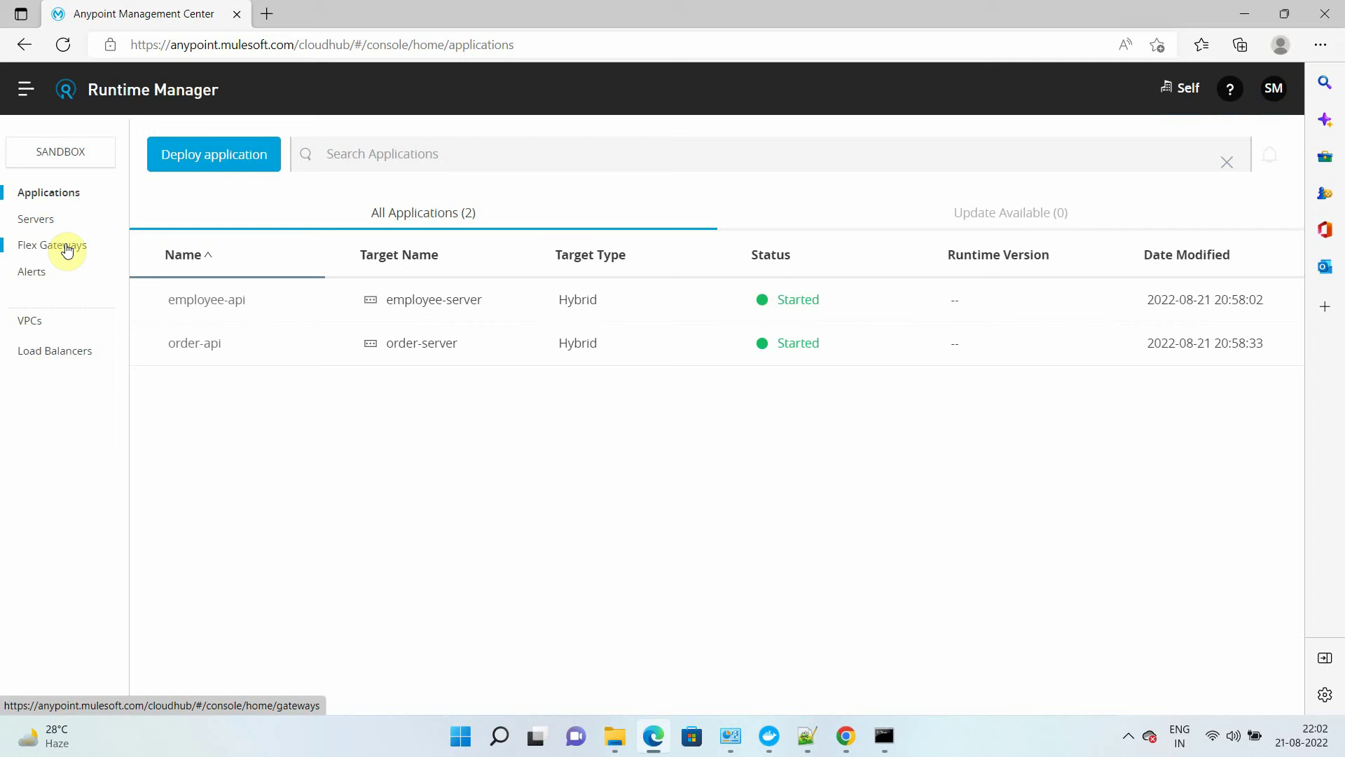
- Show the Flex Gateways list, where mule-demo-flex-conn is Connected with 29 replicas
{"action": "left_click", "coordinate": [67, 247]}
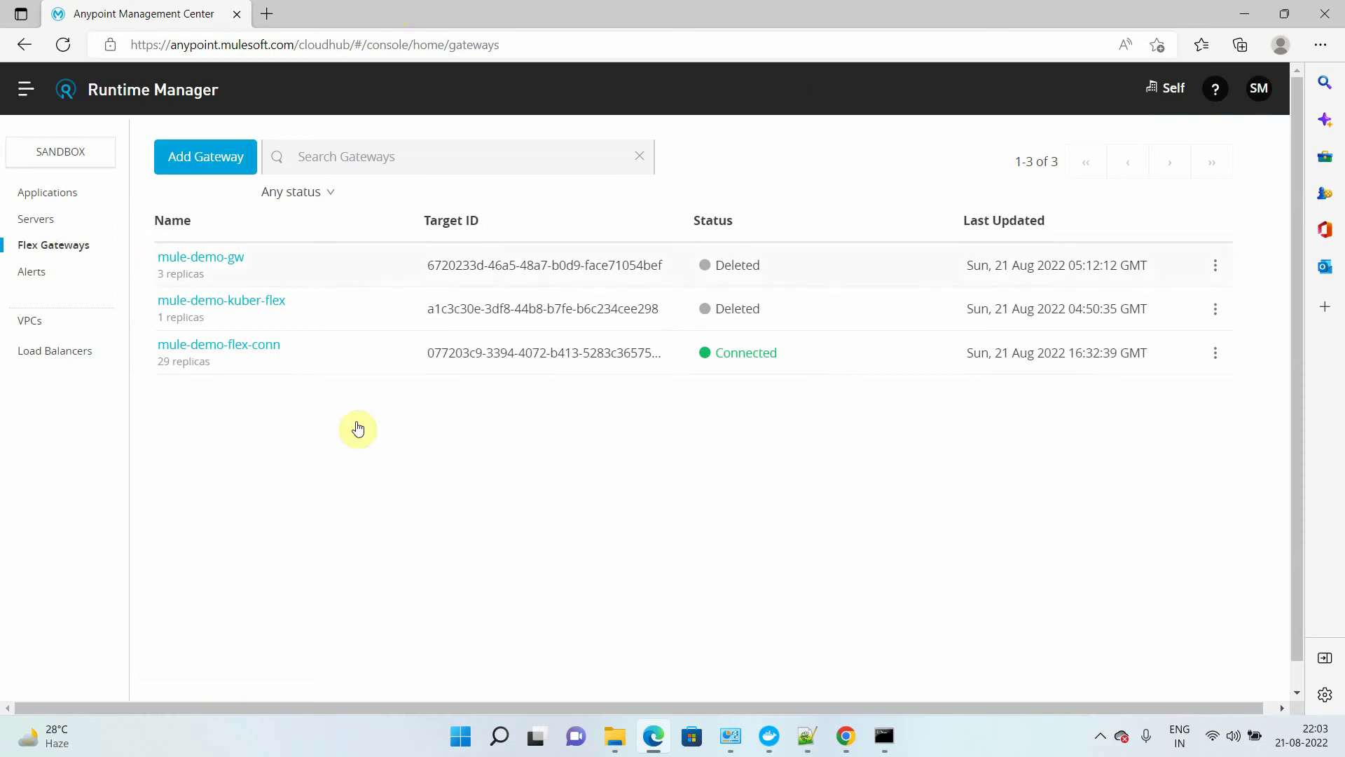
- Scroll the MuleSoft docs to the Kubernetes Ingress Controller TLS context YAML sample
{"action": "key", "text": "alt+Tab"}
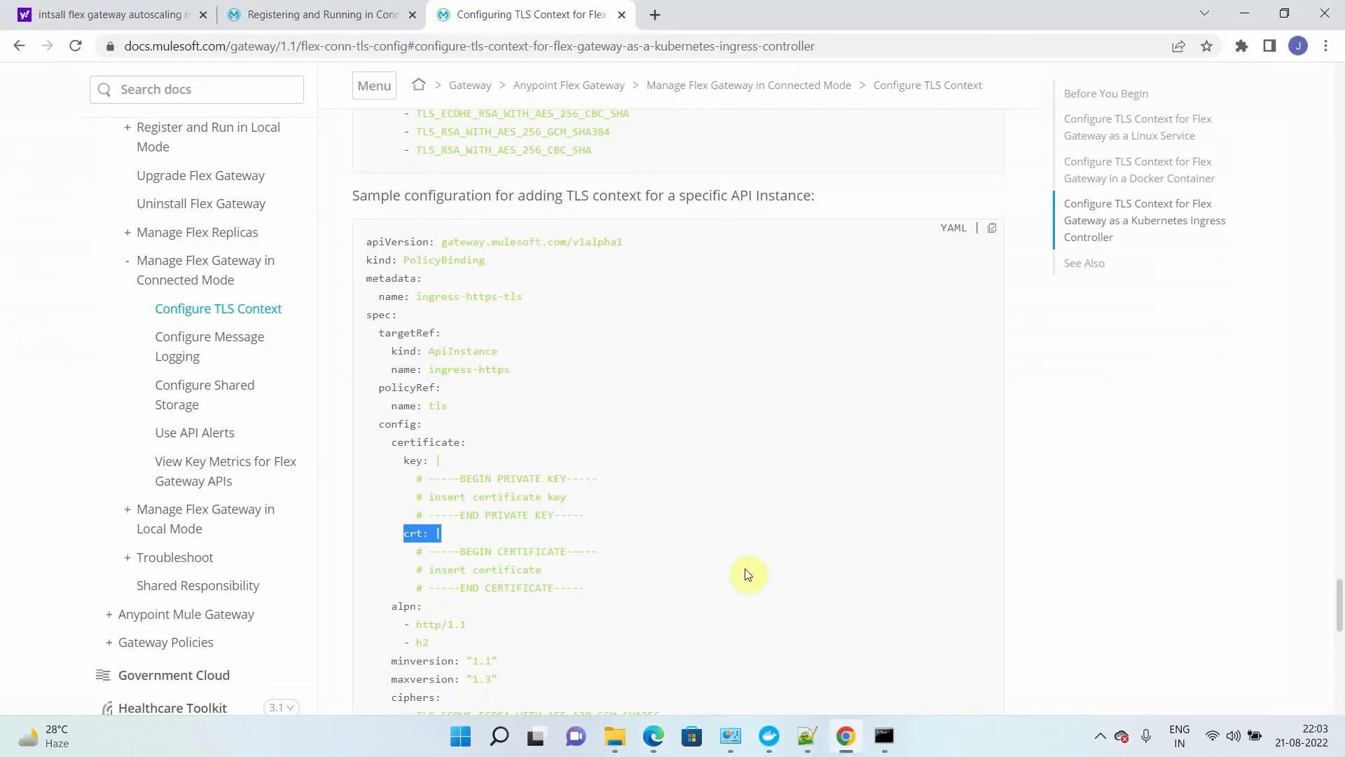
{"action": "scroll", "coordinate": [621, 420], "scroll_direction": "up", "scroll_amount": 2}
{"action": "scroll", "coordinate": [620, 419], "scroll_direction": "down", "scroll_amount": 6}
{"action": "scroll", "coordinate": [620, 421], "scroll_direction": "up", "scroll_amount": 7}
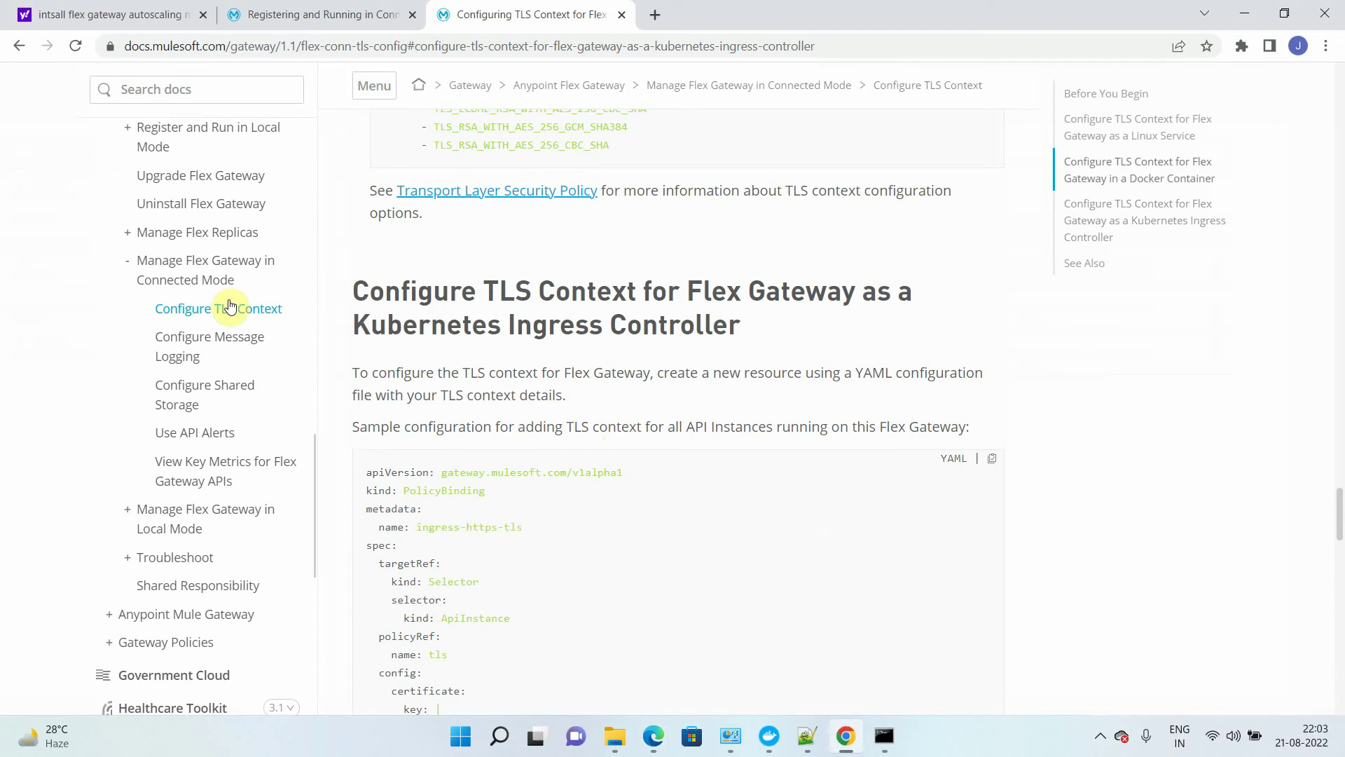
{"action": "scroll", "coordinate": [568, 303], "scroll_direction": "up", "scroll_amount": 2}
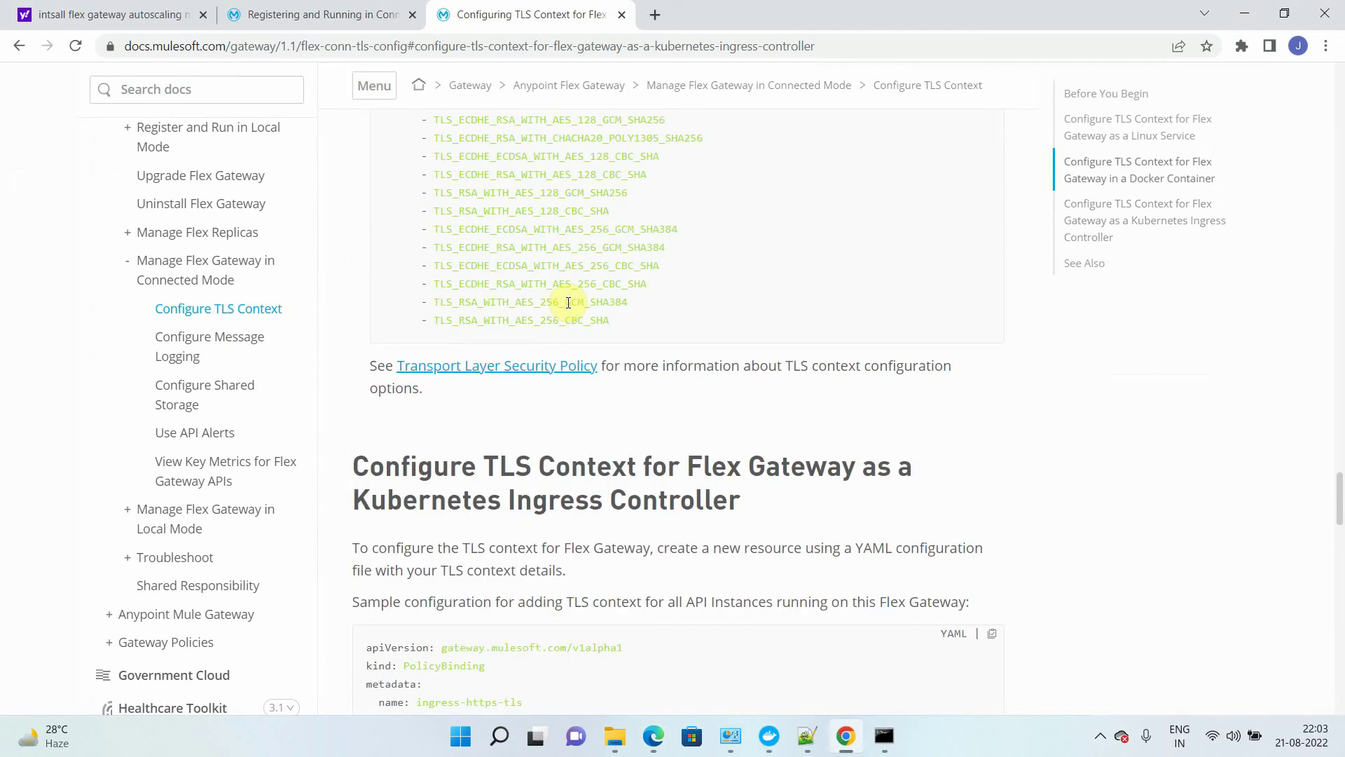
{"action": "scroll", "coordinate": [568, 303], "scroll_direction": "down", "scroll_amount": 8}
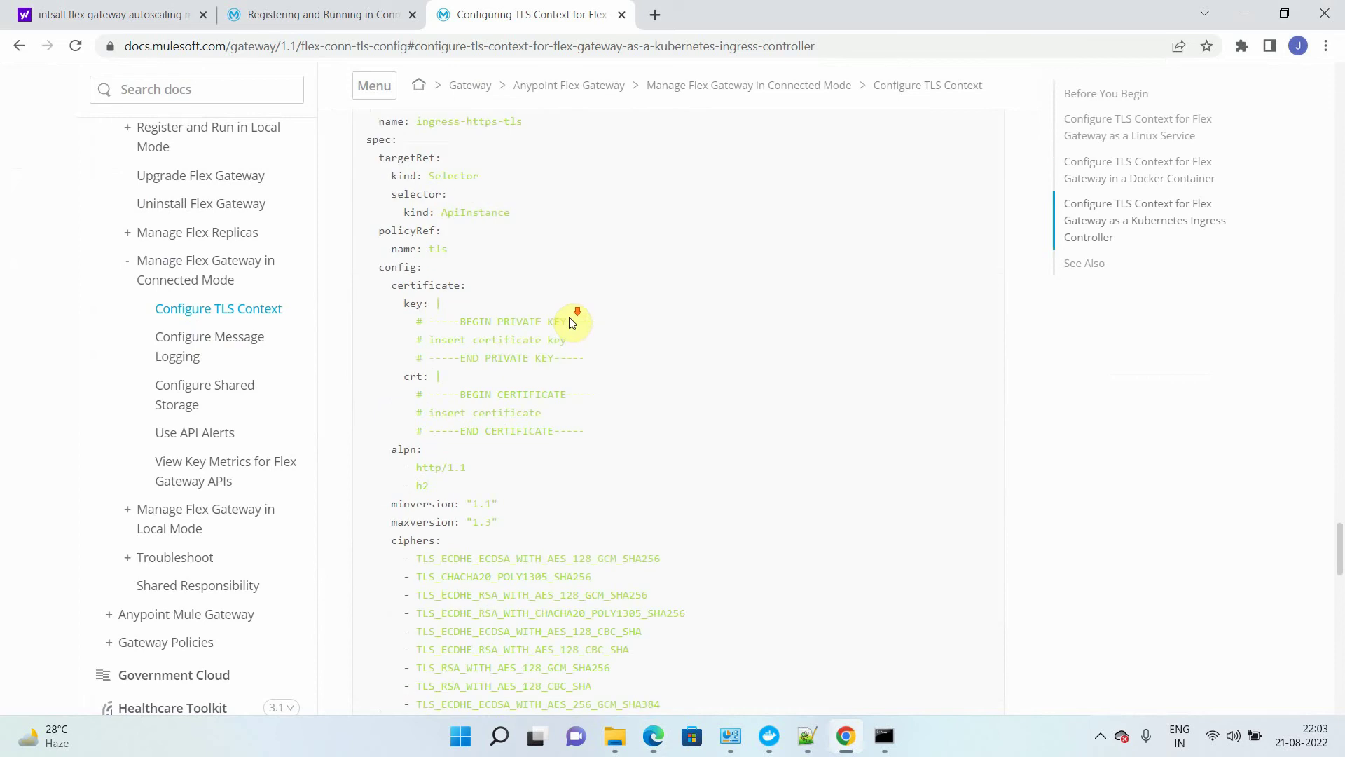
{"action": "scroll", "coordinate": [421, 224], "scroll_direction": "up", "scroll_amount": 8}
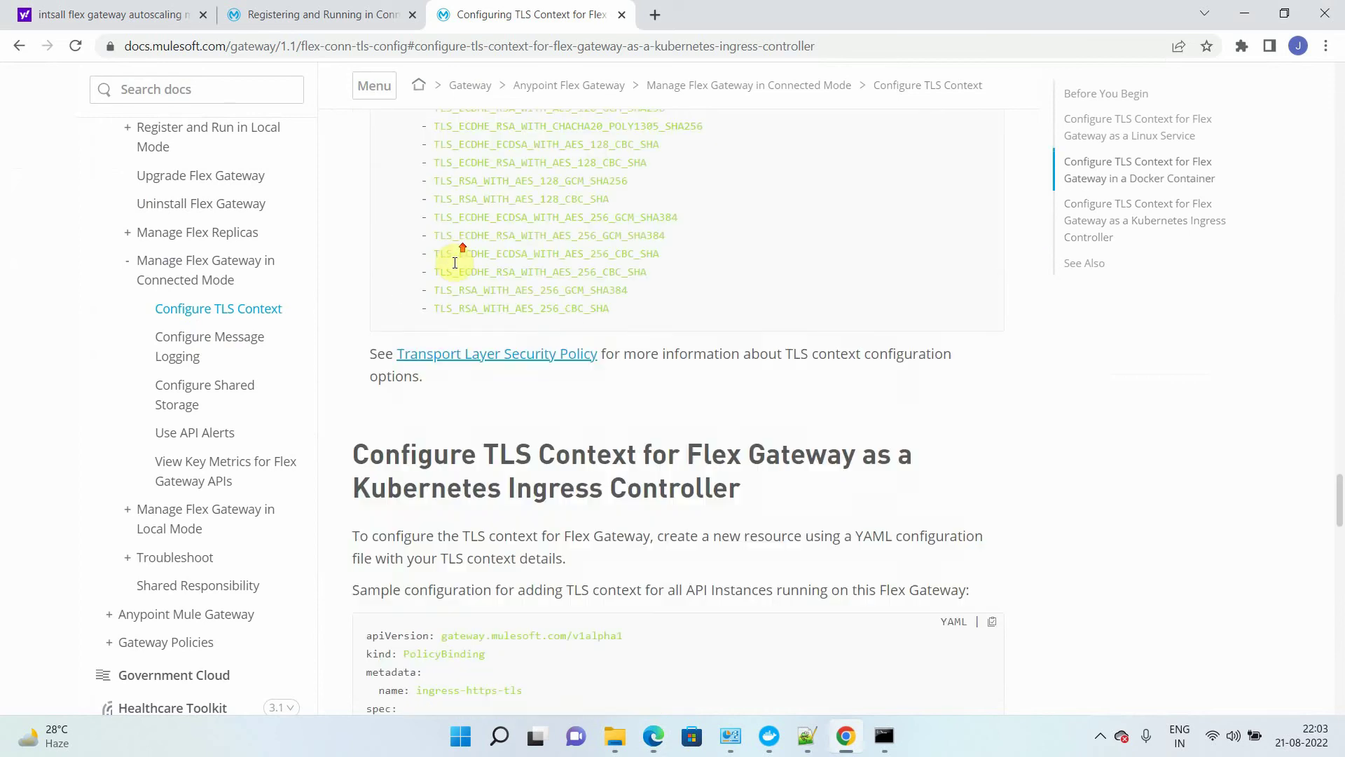
{"action": "scroll", "coordinate": [443, 245], "scroll_direction": "down", "scroll_amount": 15}
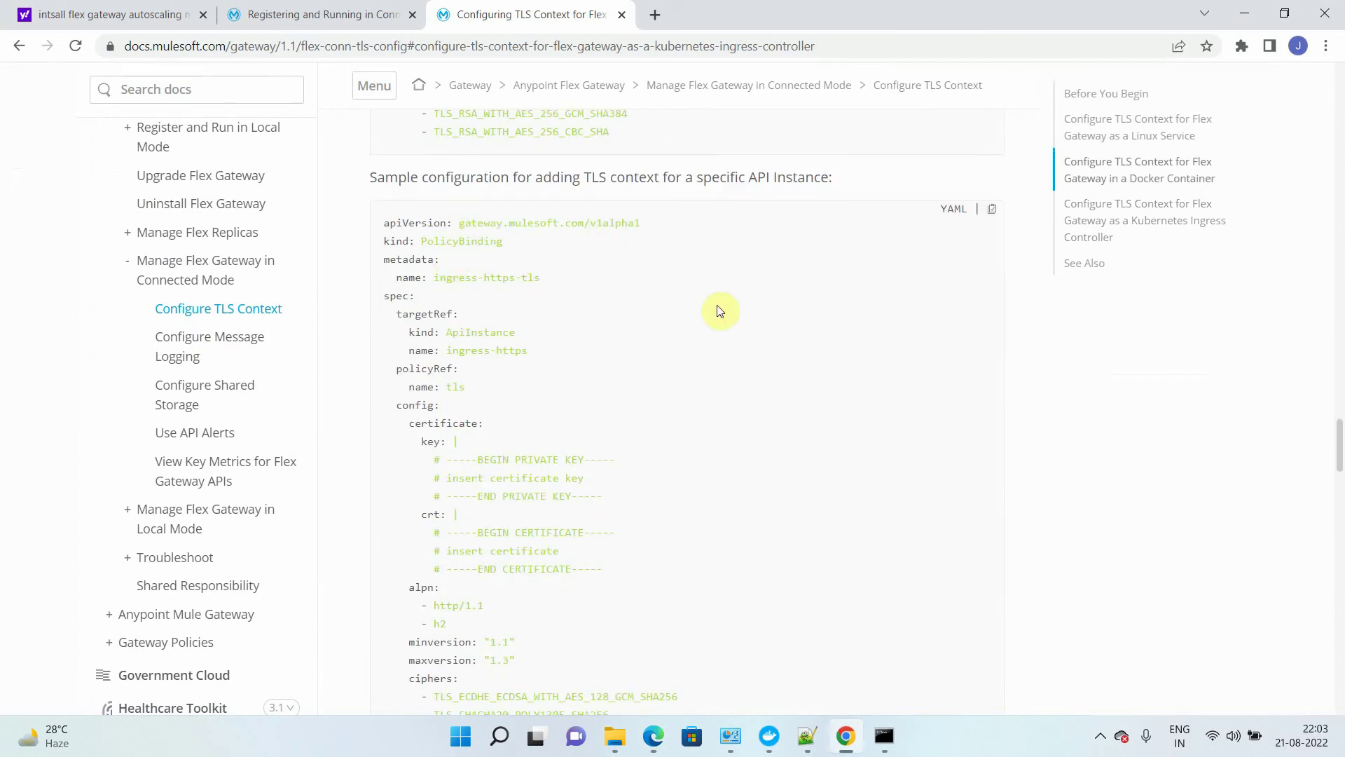
{"action": "scroll", "coordinate": [679, 325], "scroll_direction": "up", "scroll_amount": 15}
{"action": "scroll", "coordinate": [653, 324], "scroll_direction": "down", "scroll_amount": 4}
{"action": "scroll", "coordinate": [399, 398], "scroll_direction": "down", "scroll_amount": 4}
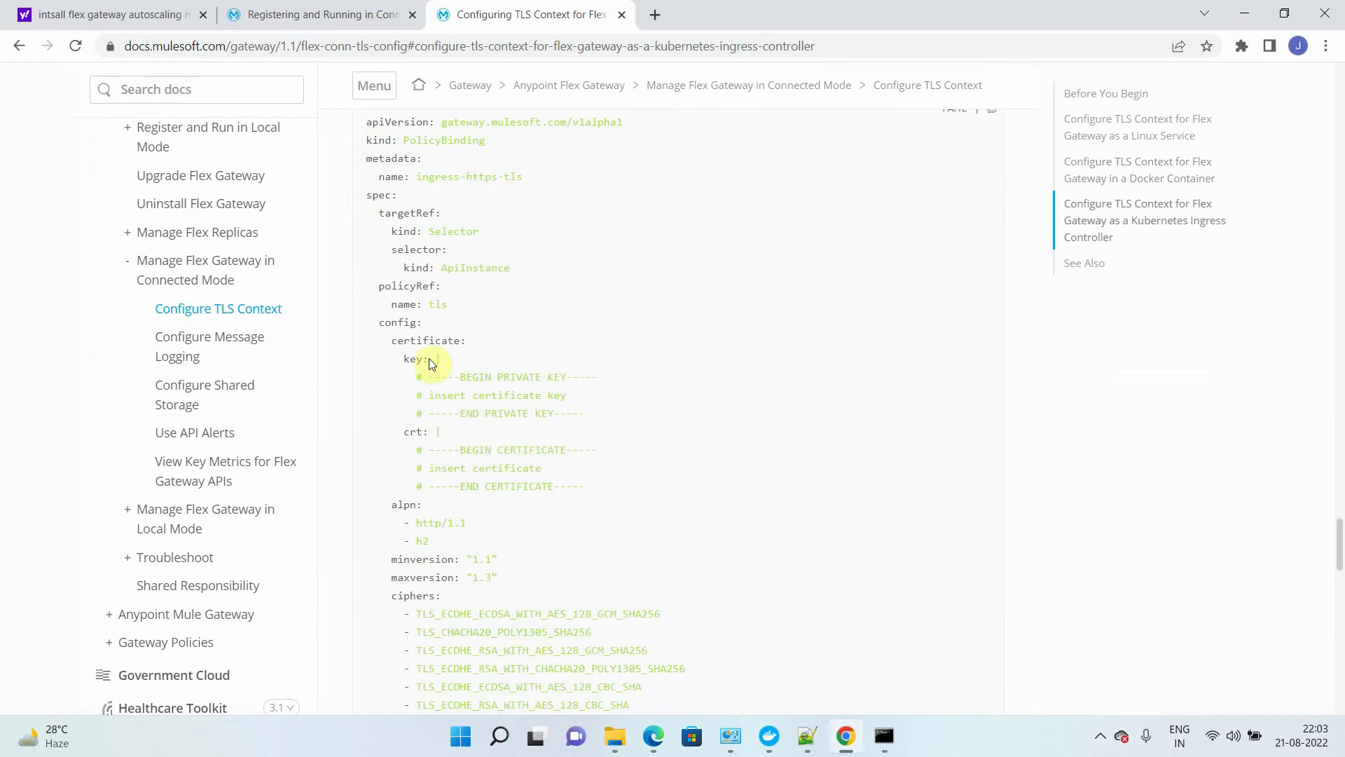
- Highlight the sample's private key and certificate placeholder lines, then bring Notepad++ forward
{"action": "left_click_drag", "start_coordinate": [416, 375], "coordinate": [601, 419]}
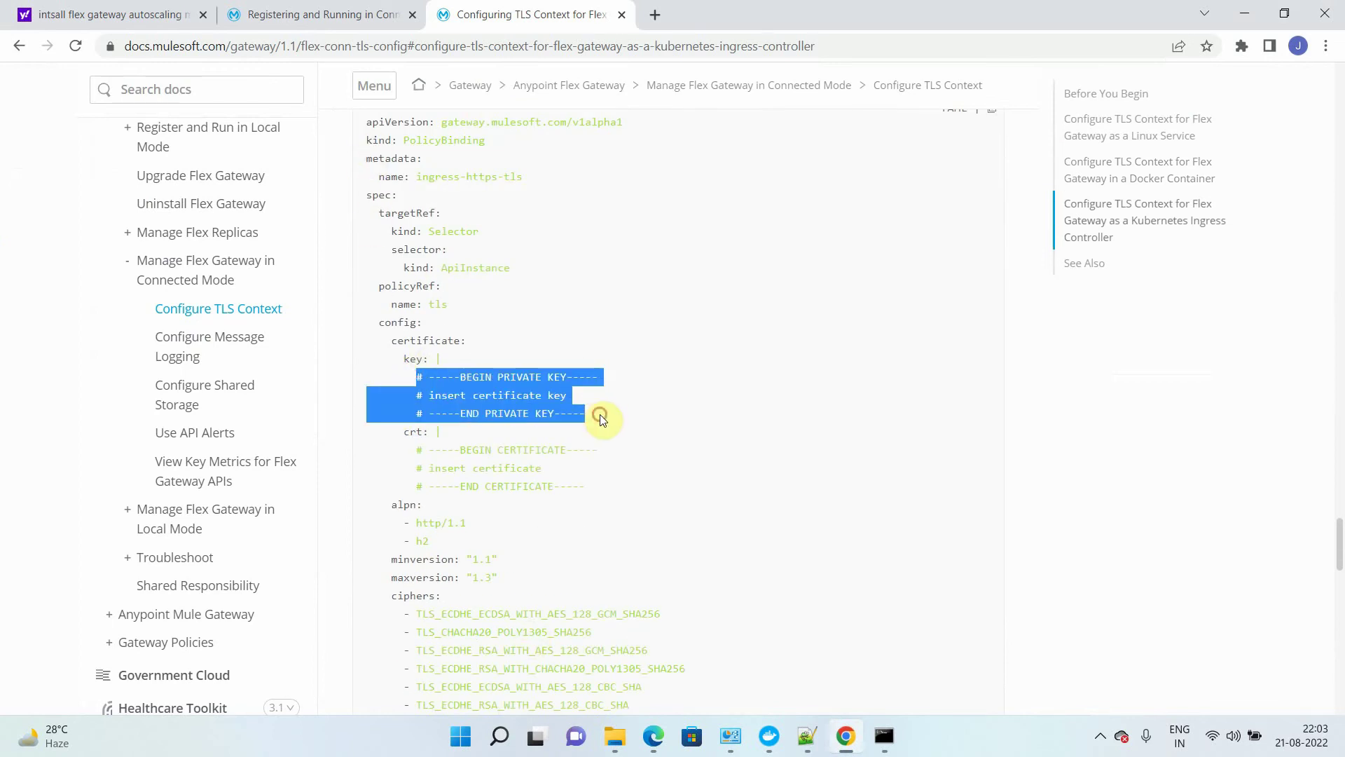
{"action": "left_click", "coordinate": [602, 413]}
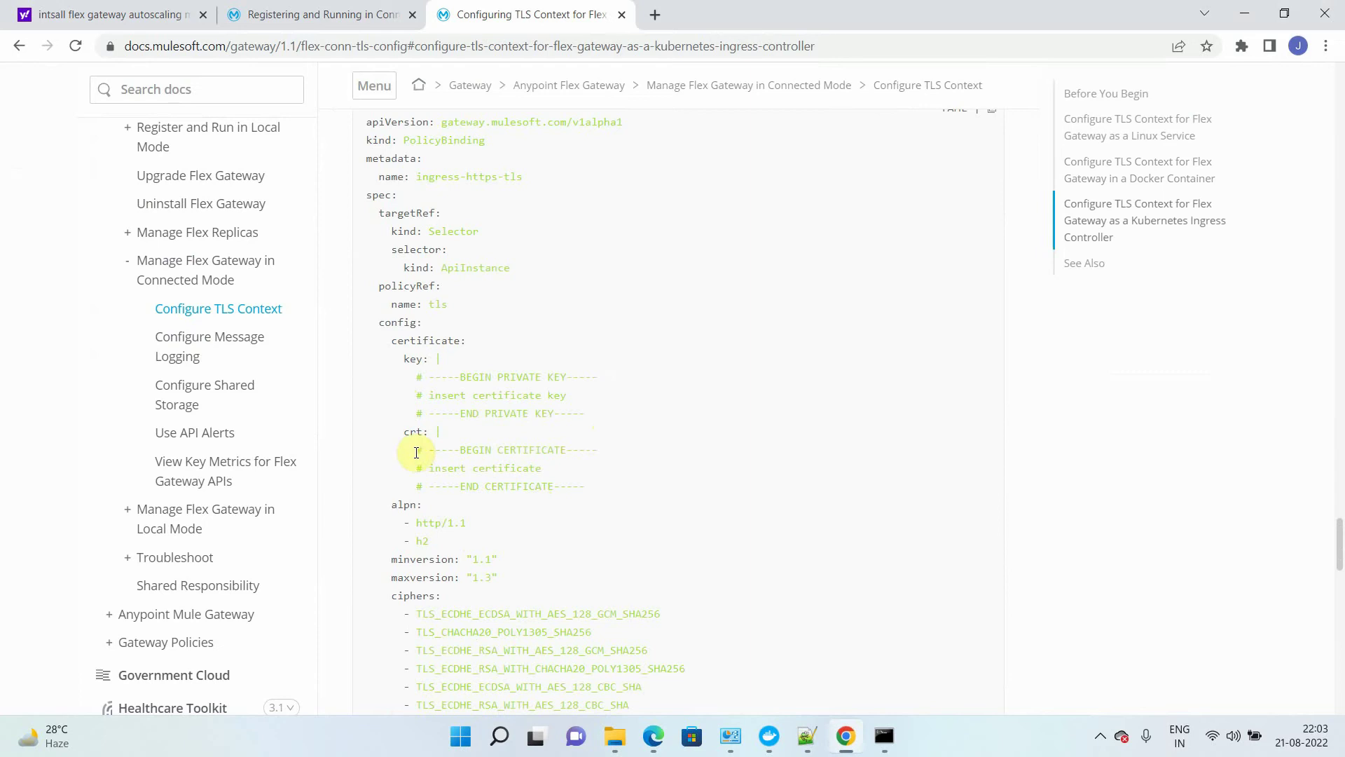
{"action": "left_click_drag", "start_coordinate": [416, 451], "coordinate": [781, 470]}
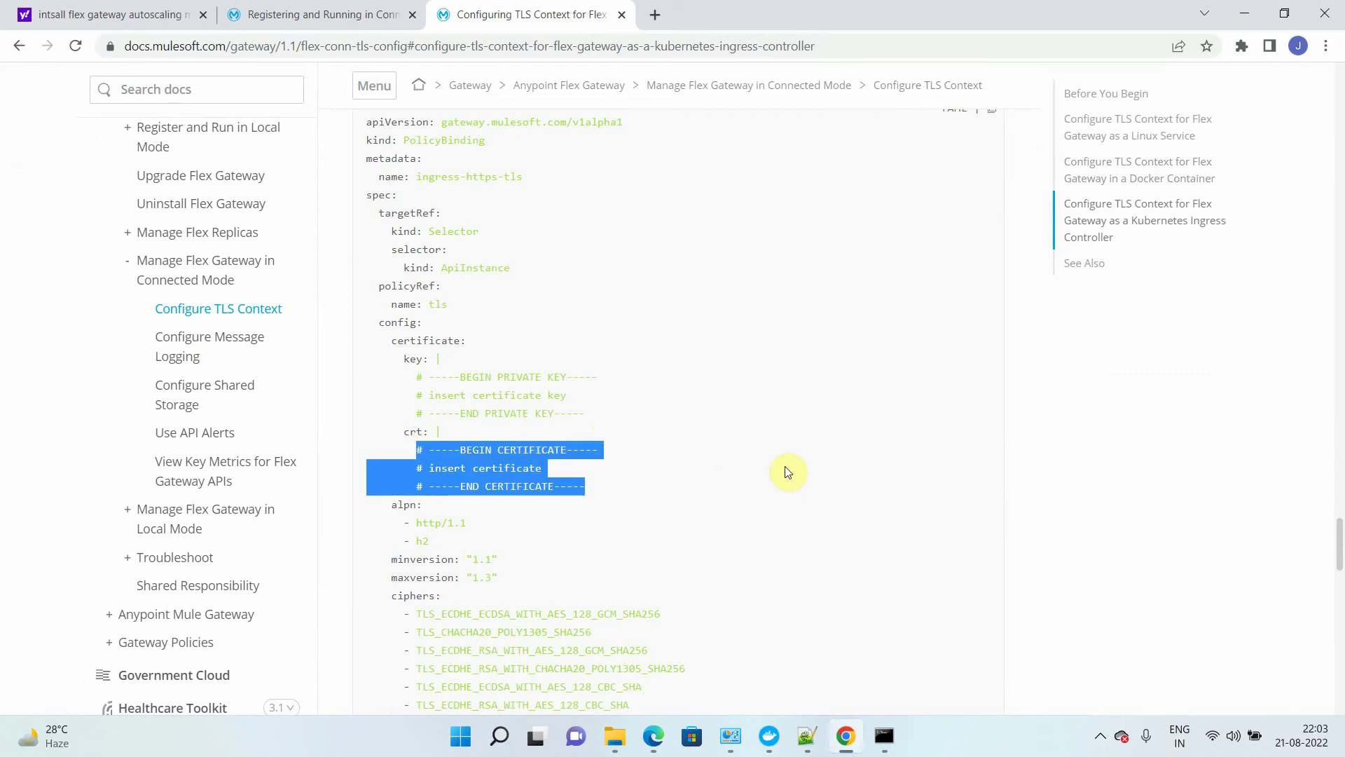
{"action": "scroll", "coordinate": [697, 509], "scroll_direction": "down", "scroll_amount": 5}
{"action": "scroll", "coordinate": [673, 501], "scroll_direction": "up", "scroll_amount": 2}
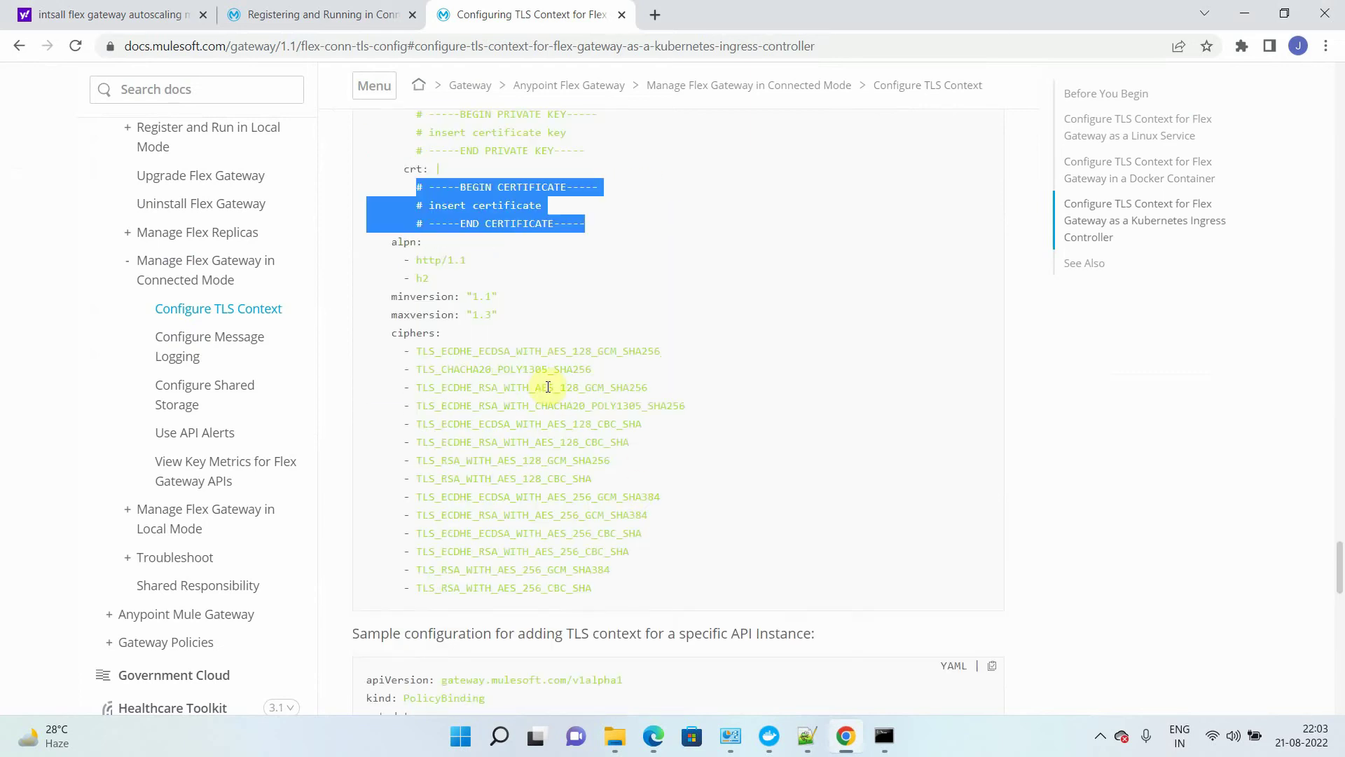
{"action": "scroll", "coordinate": [544, 519], "scroll_direction": "up", "scroll_amount": 2}
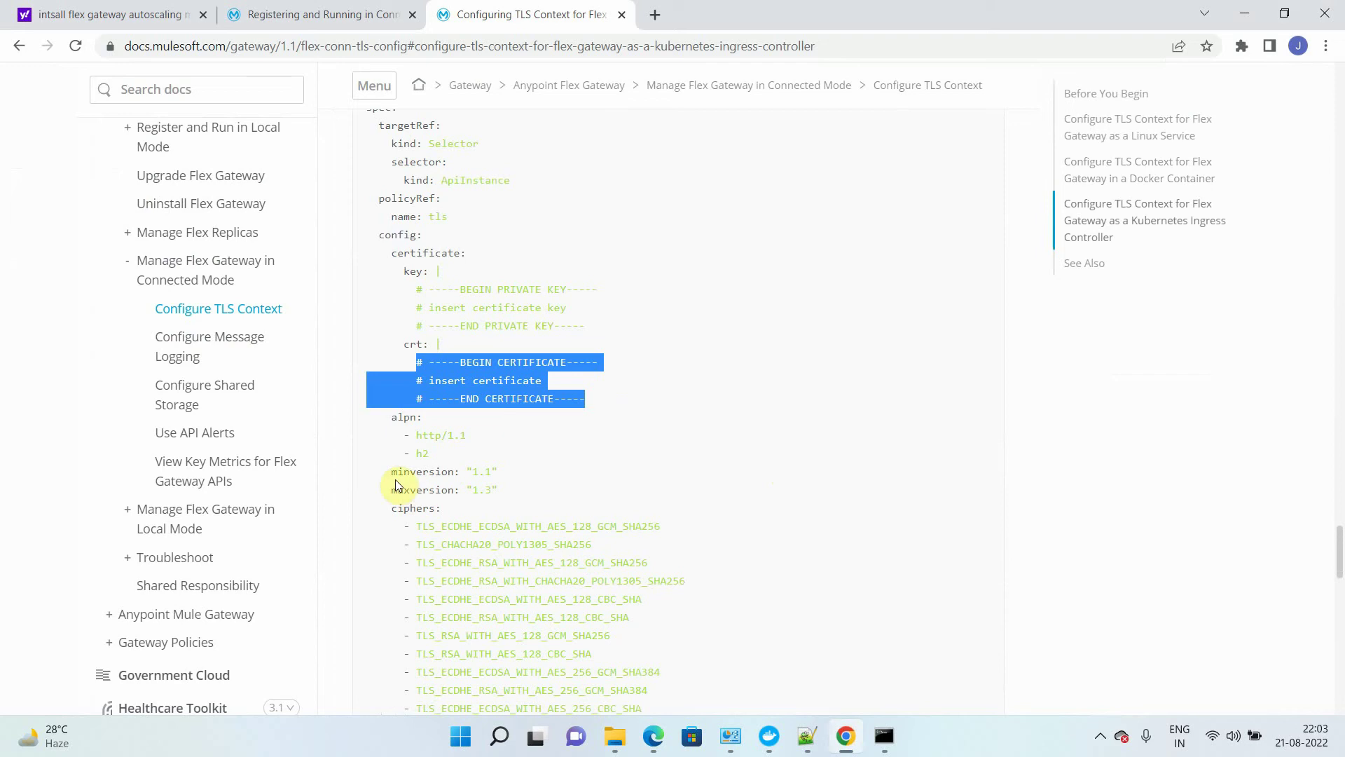
{"action": "scroll", "coordinate": [550, 398], "scroll_direction": "up", "scroll_amount": 4}
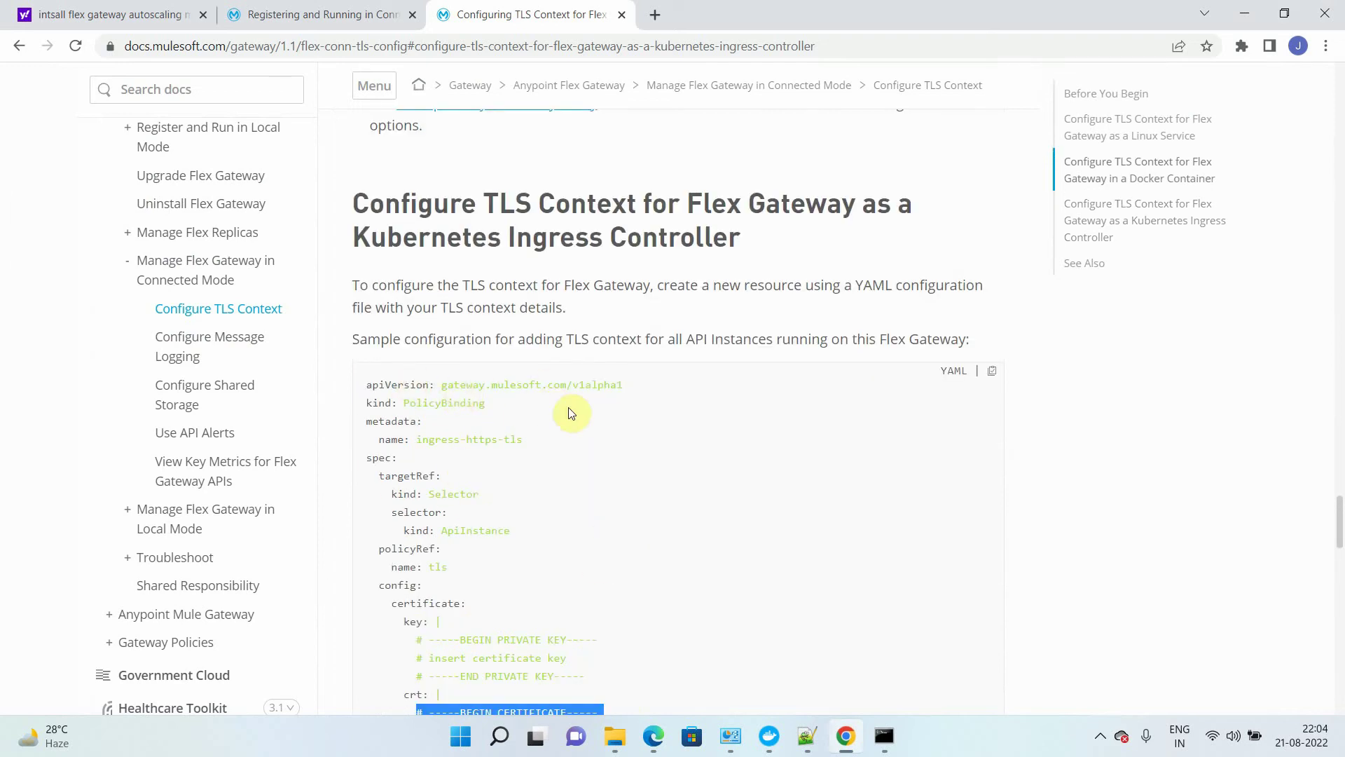
{"action": "scroll", "coordinate": [582, 453], "scroll_direction": "down", "scroll_amount": 4}
{"action": "scroll", "coordinate": [581, 453], "scroll_direction": "down", "scroll_amount": 8}
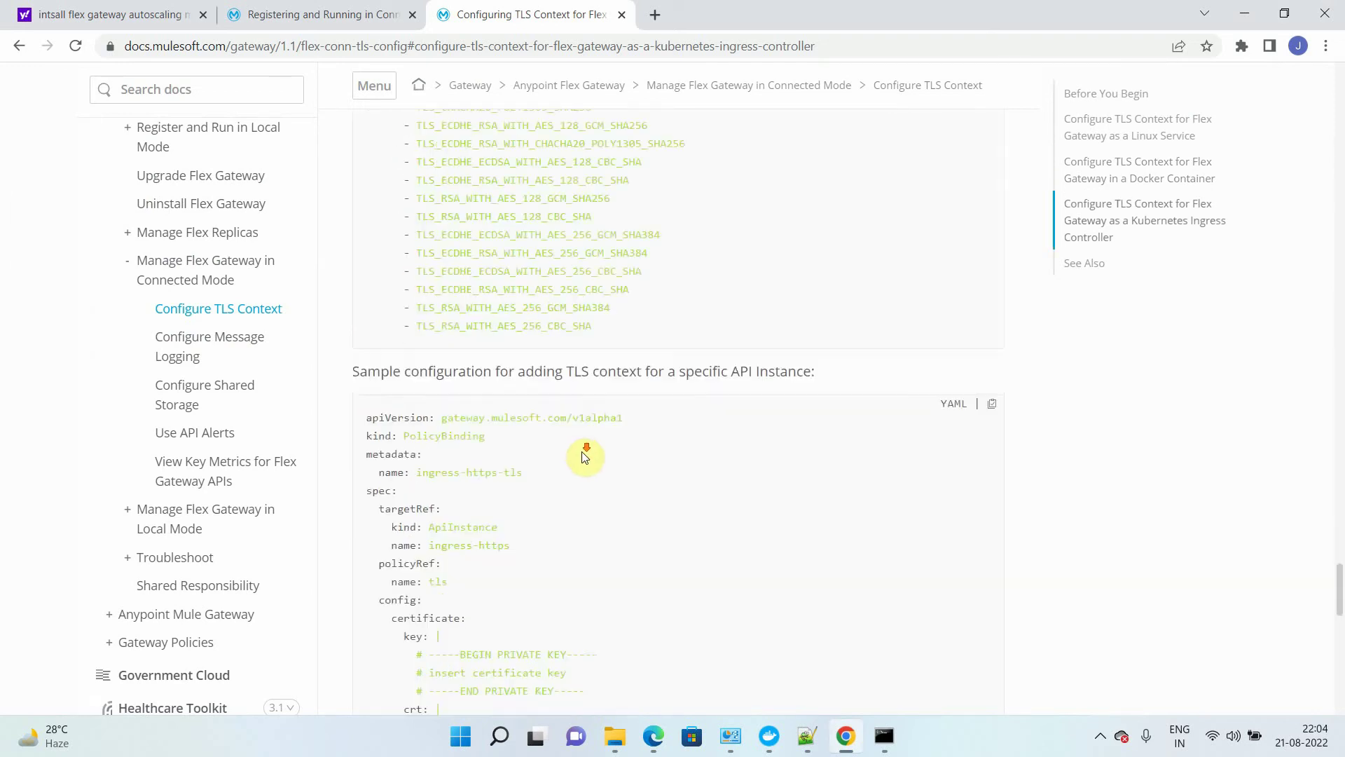
{"action": "left_click", "coordinate": [807, 735]}
- Switch to ingress-tls.yml and select its private key body through line 41
{"action": "left_click", "coordinate": [133, 70]}
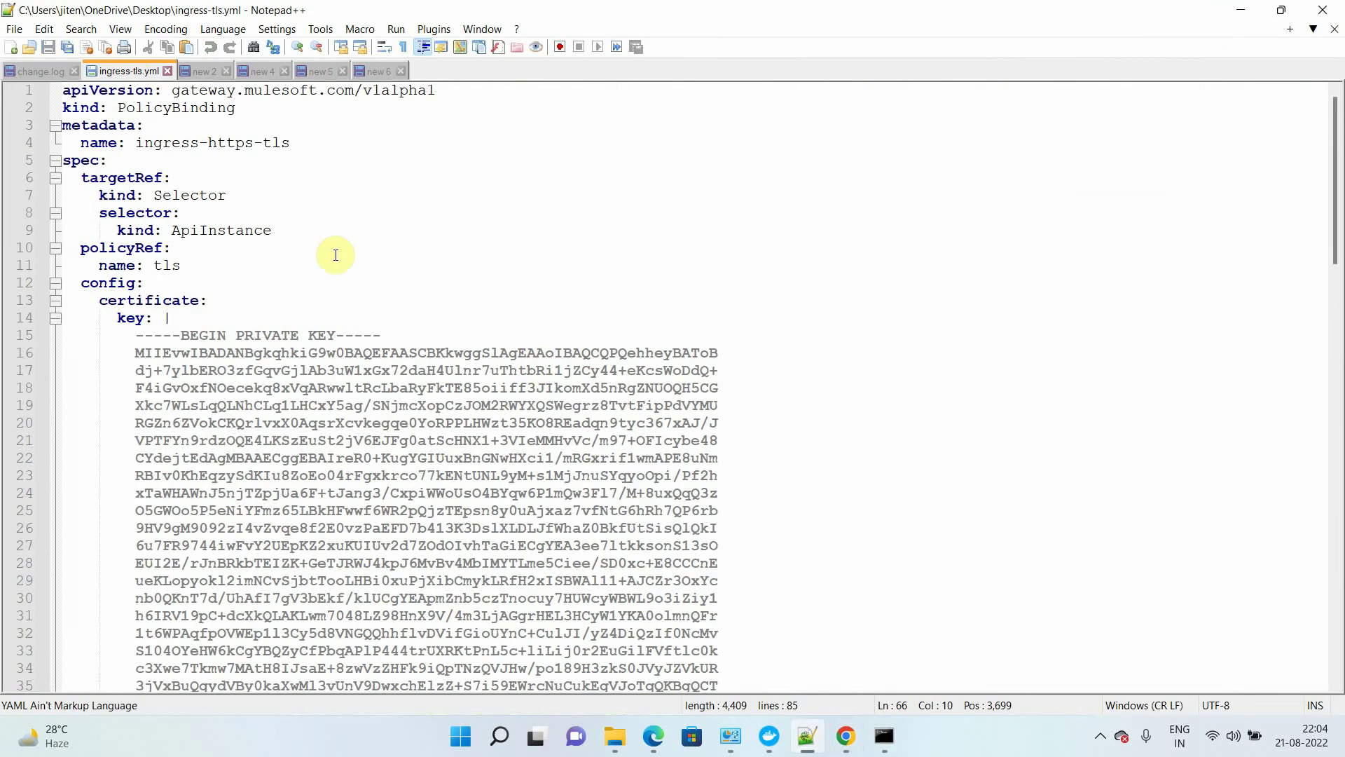
{"action": "scroll", "coordinate": [632, 370], "scroll_direction": "down", "scroll_amount": 2}
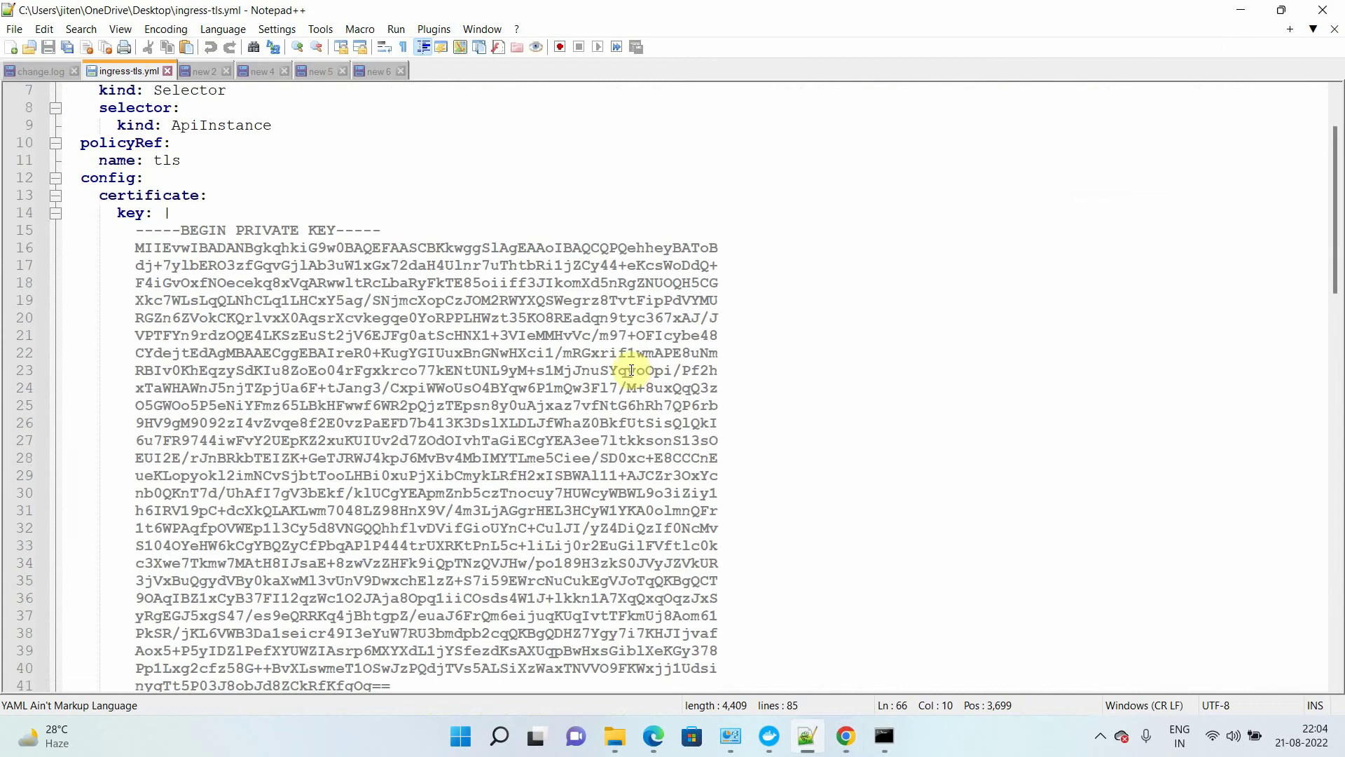
{"action": "left_click", "coordinate": [137, 247]}
{"action": "key", "text": "shift+Down"}
{"action": "key", "text": "shift+Down"}
{"action": "key", "text": "shift+Down"}
{"action": "key", "text": "shift+Right"}
{"action": "key", "text": "shift+Right"}
{"action": "key", "text": "shift+Right"}
{"action": "left_click_drag", "start_coordinate": [137, 248], "coordinate": [420, 678]}
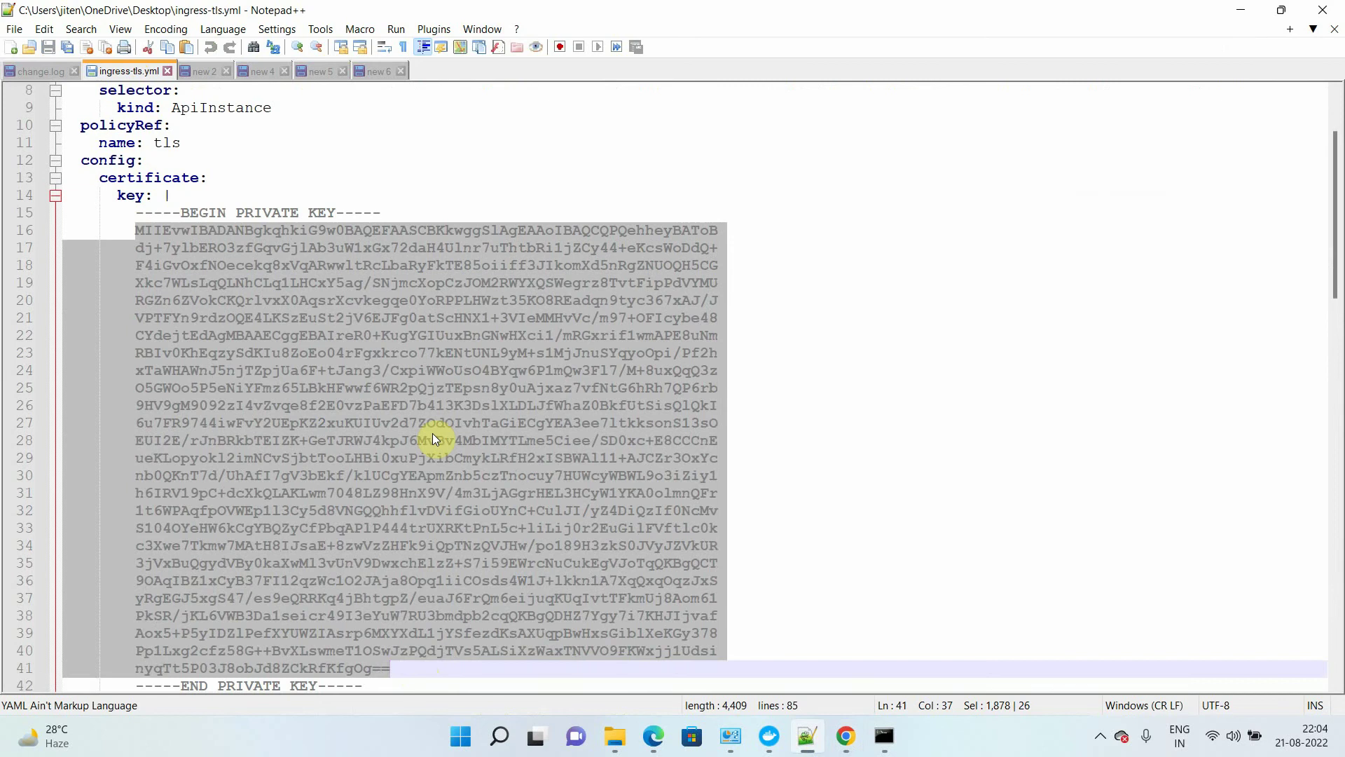
- Select the certificate body (lines 46–64), review the file, then minimize Notepad++
{"action": "scroll", "coordinate": [432, 432], "scroll_direction": "down", "scroll_amount": 5}
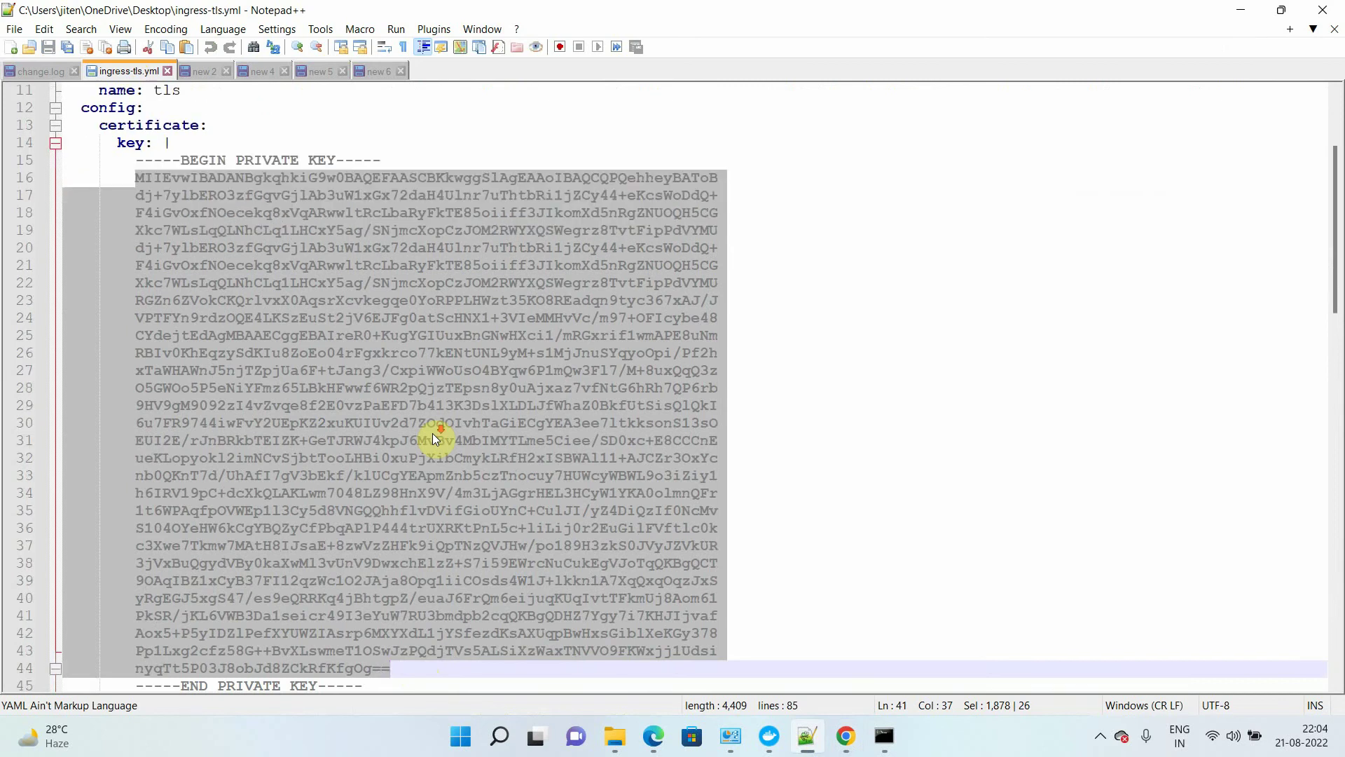
{"action": "scroll", "coordinate": [328, 273], "scroll_direction": "up", "scroll_amount": 4}
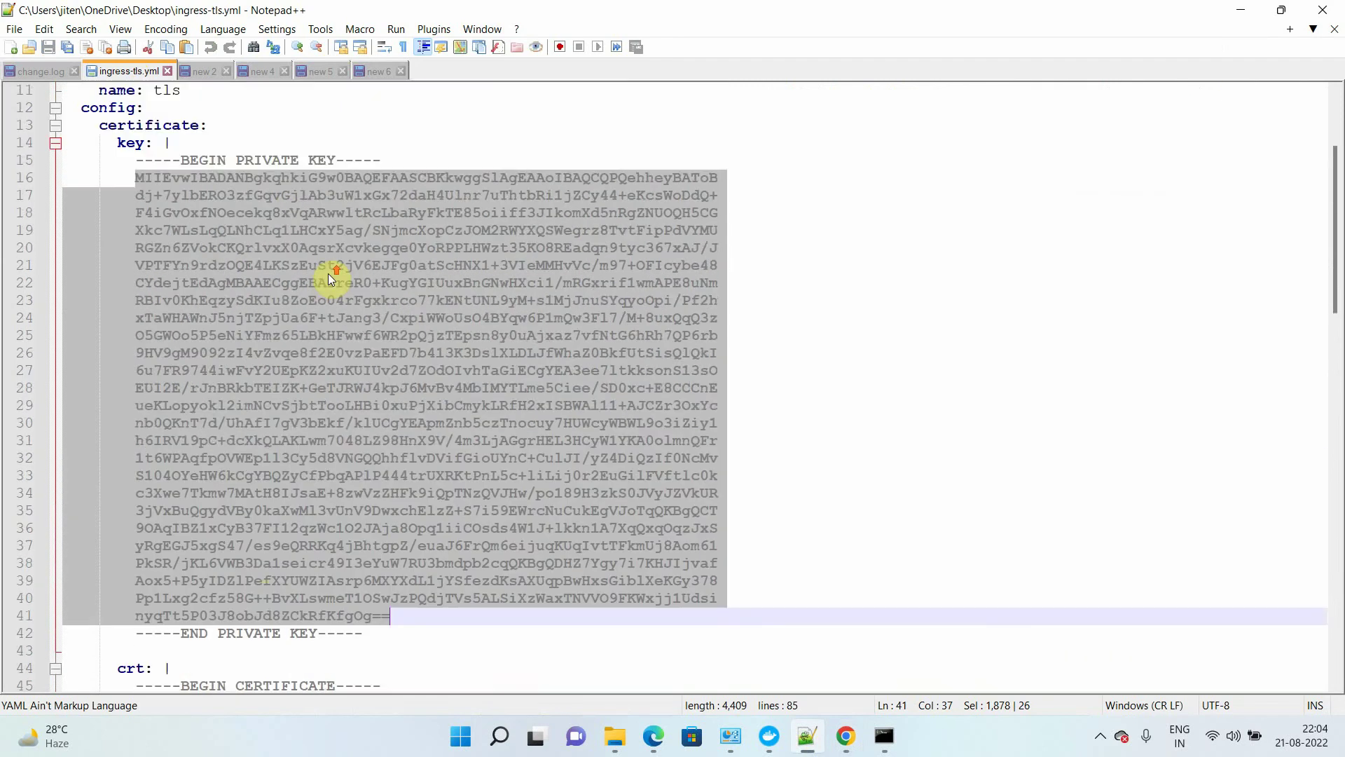
{"action": "scroll", "coordinate": [328, 275], "scroll_direction": "down", "scroll_amount": 3}
{"action": "scroll", "coordinate": [154, 535], "scroll_direction": "down", "scroll_amount": 5}
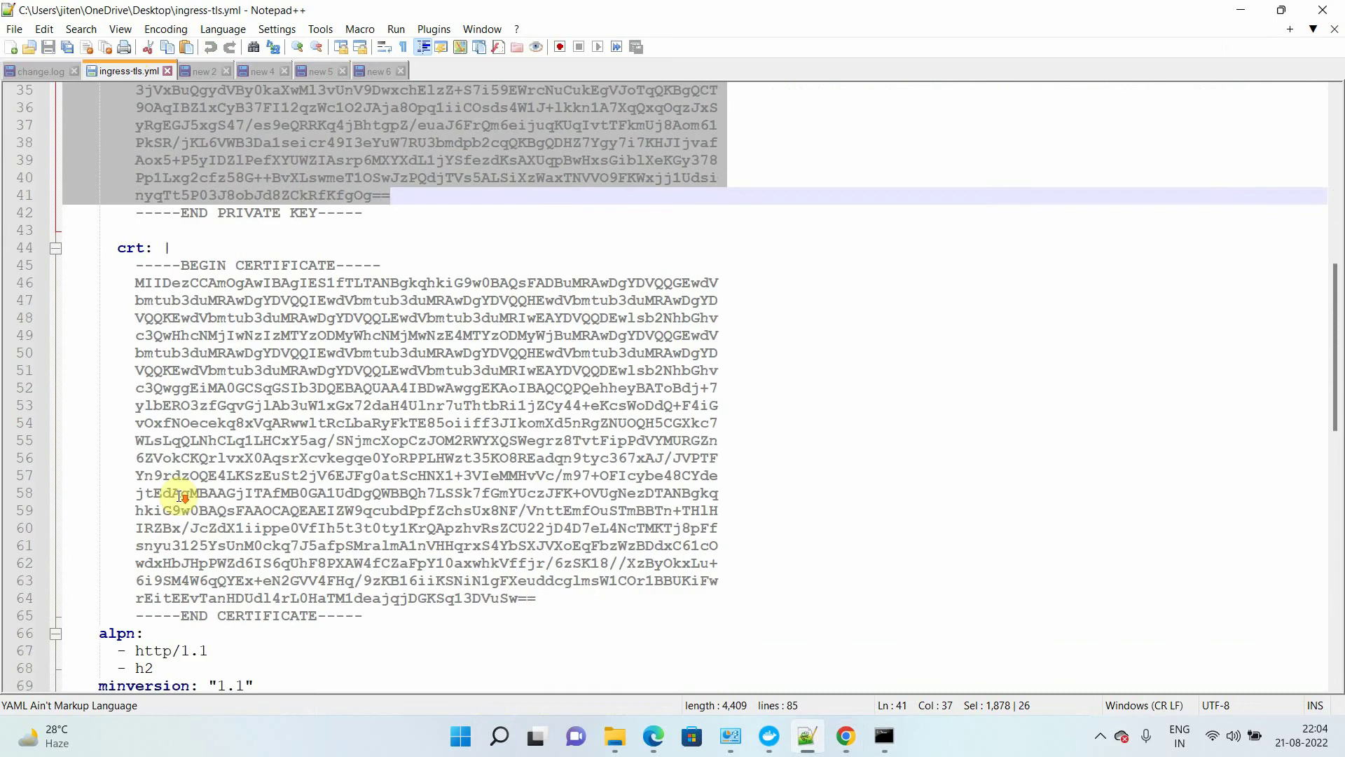
{"action": "left_click", "coordinate": [551, 597]}
{"action": "left_click_drag", "start_coordinate": [551, 597], "coordinate": [137, 283]}
{"action": "left_click", "coordinate": [259, 351]}
{"action": "scroll", "coordinate": [342, 312], "scroll_direction": "up", "scroll_amount": 11}
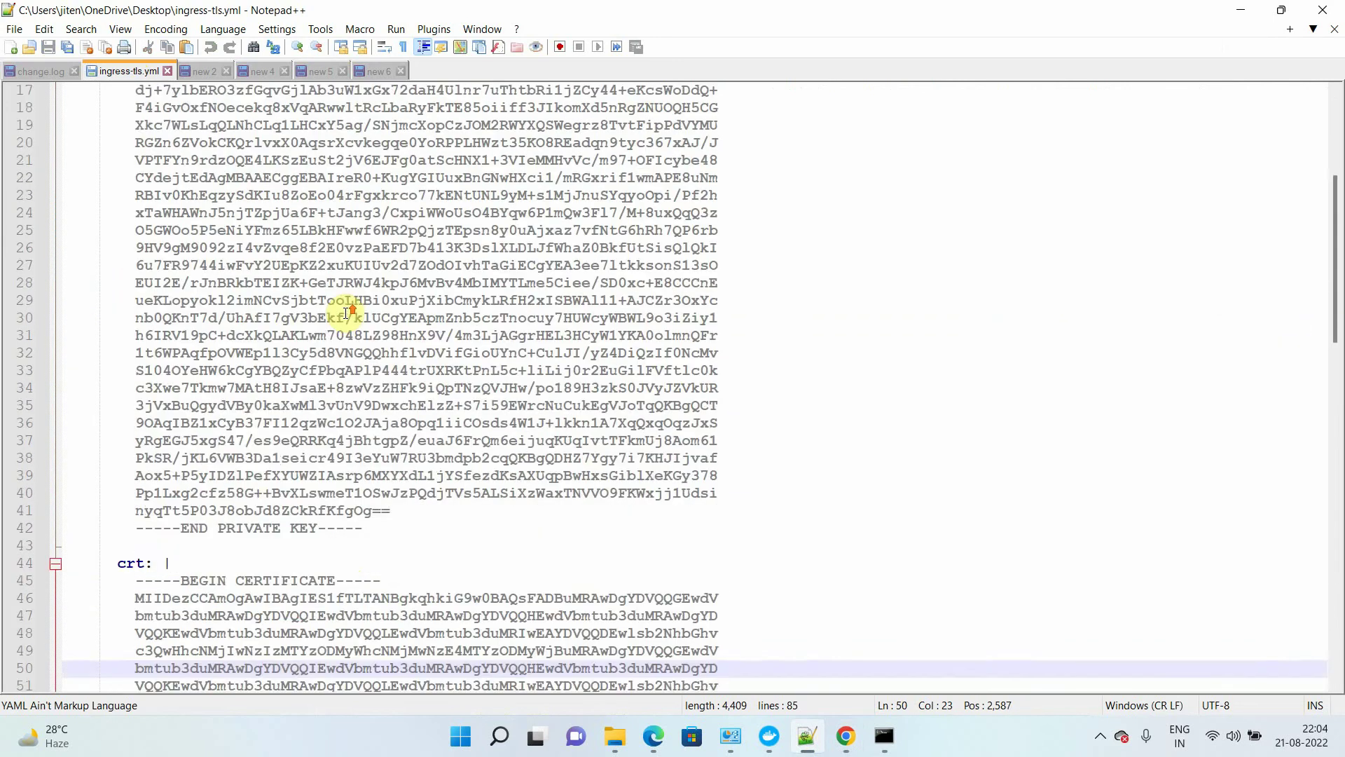
{"action": "scroll", "coordinate": [490, 424], "scroll_direction": "down", "scroll_amount": 5}
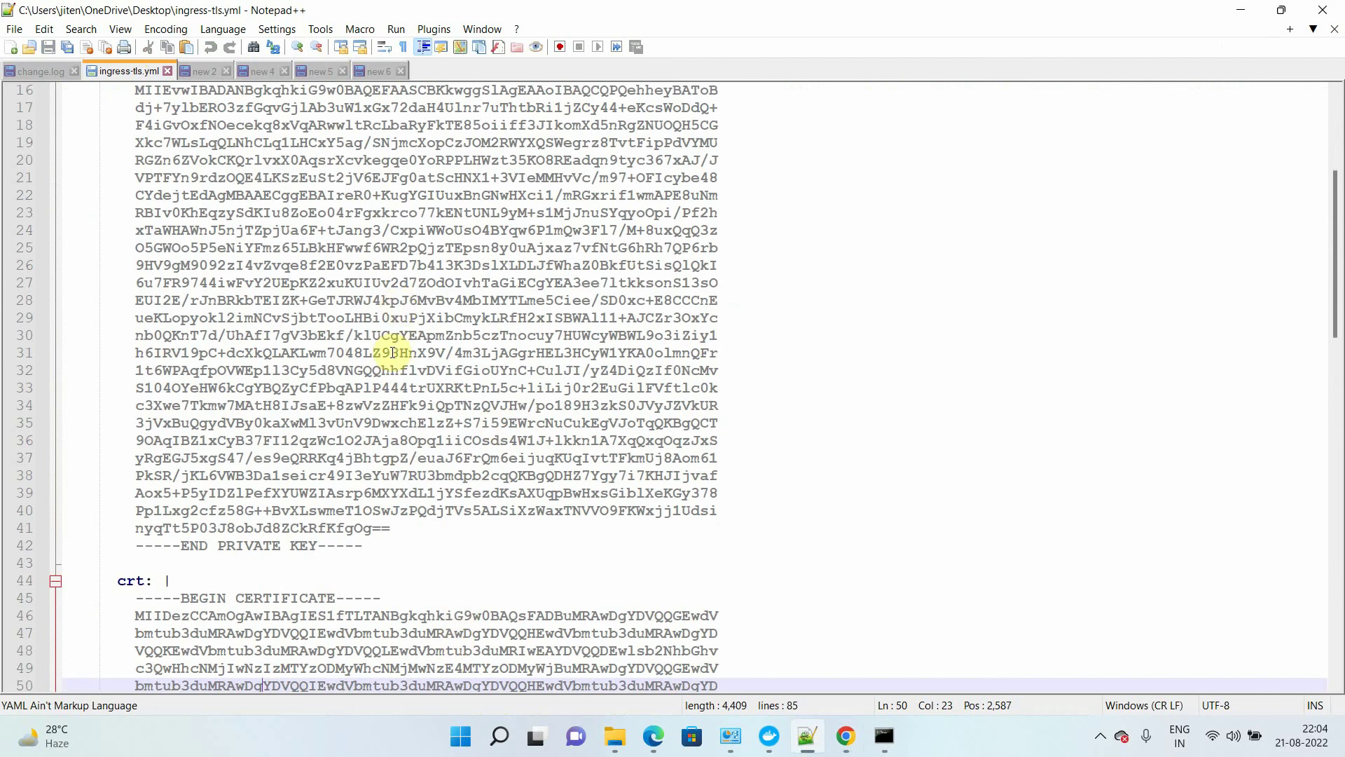
{"action": "scroll", "coordinate": [393, 352], "scroll_direction": "up", "scroll_amount": 4}
{"action": "scroll", "coordinate": [393, 353], "scroll_direction": "down", "scroll_amount": 4}
{"action": "scroll", "coordinate": [384, 354], "scroll_direction": "down", "scroll_amount": 8}
{"action": "scroll", "coordinate": [383, 356], "scroll_direction": "down", "scroll_amount": 11}
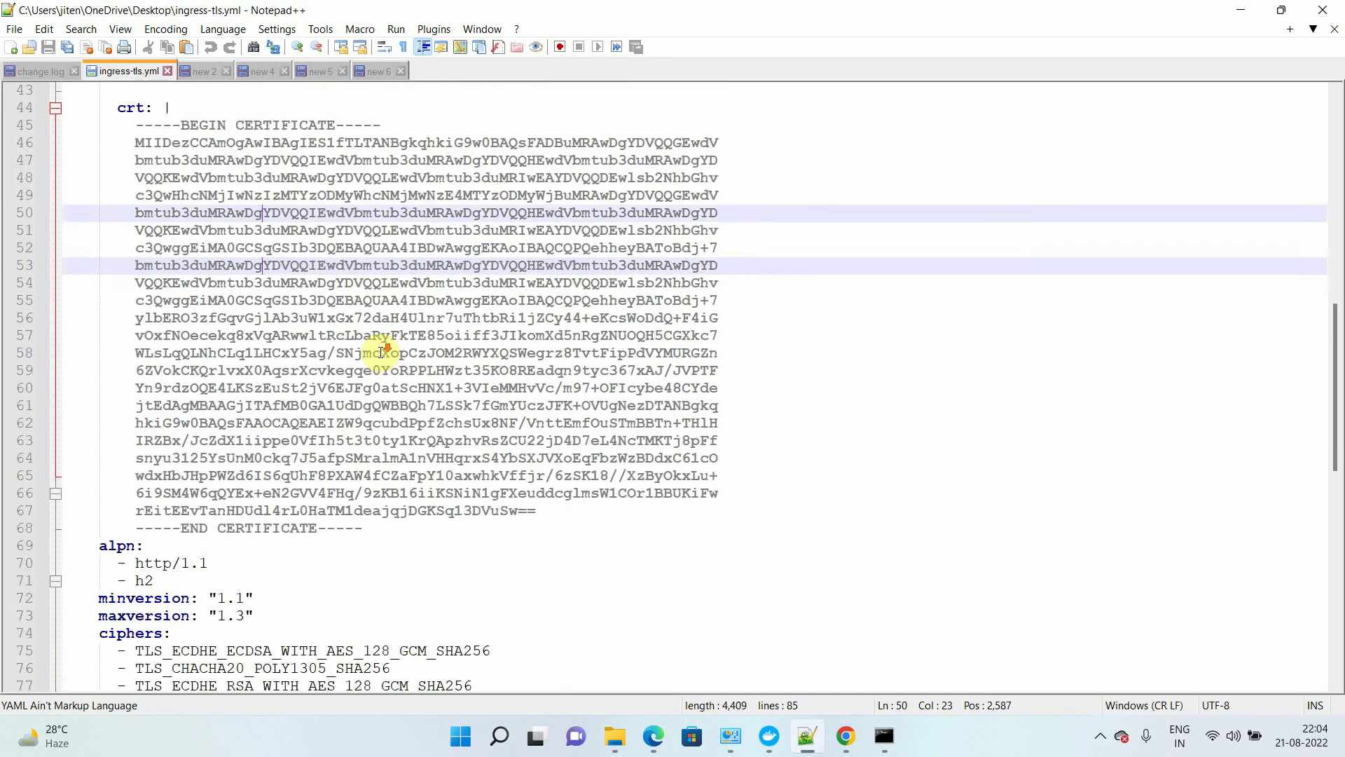
{"action": "scroll", "coordinate": [383, 368], "scroll_direction": "up", "scroll_amount": 14}
{"action": "scroll", "coordinate": [382, 371], "scroll_direction": "up", "scroll_amount": 10}
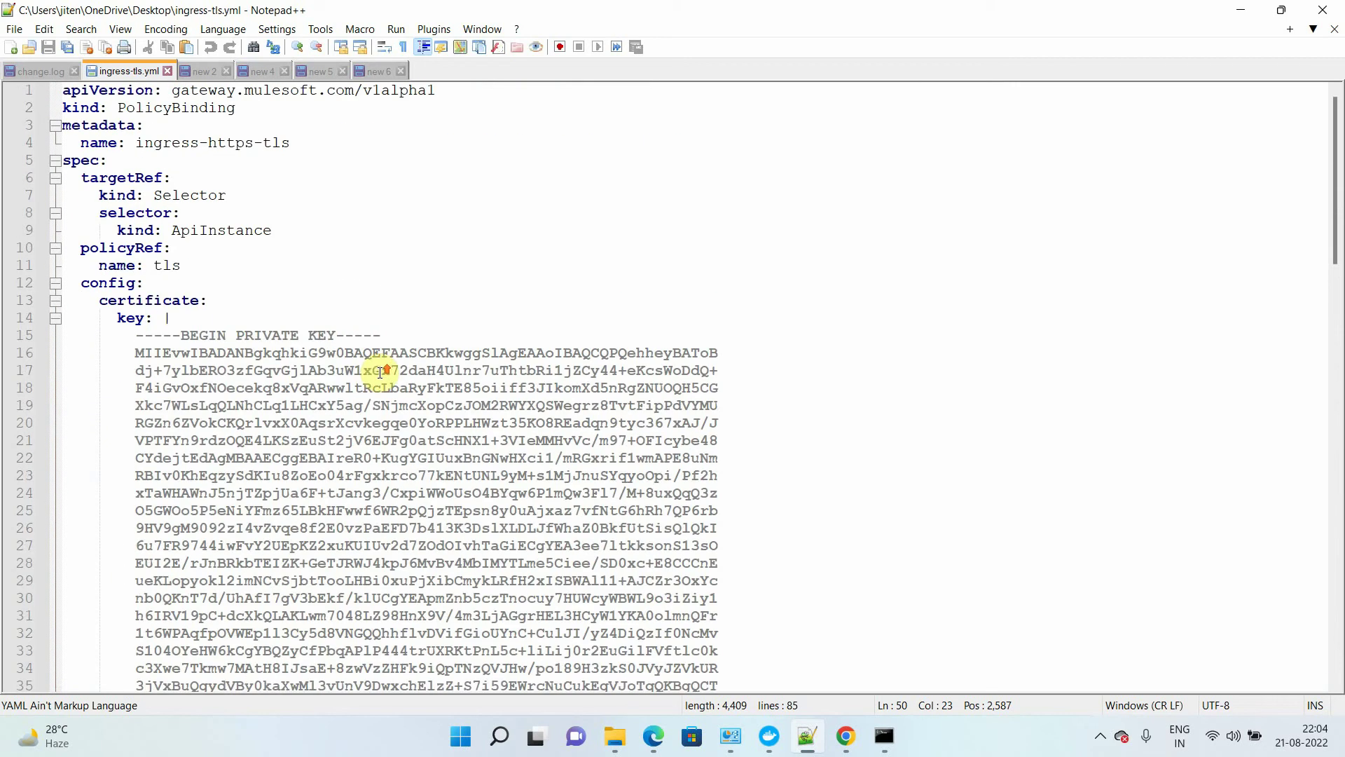
{"action": "mouse_move", "coordinate": [884, 735]}
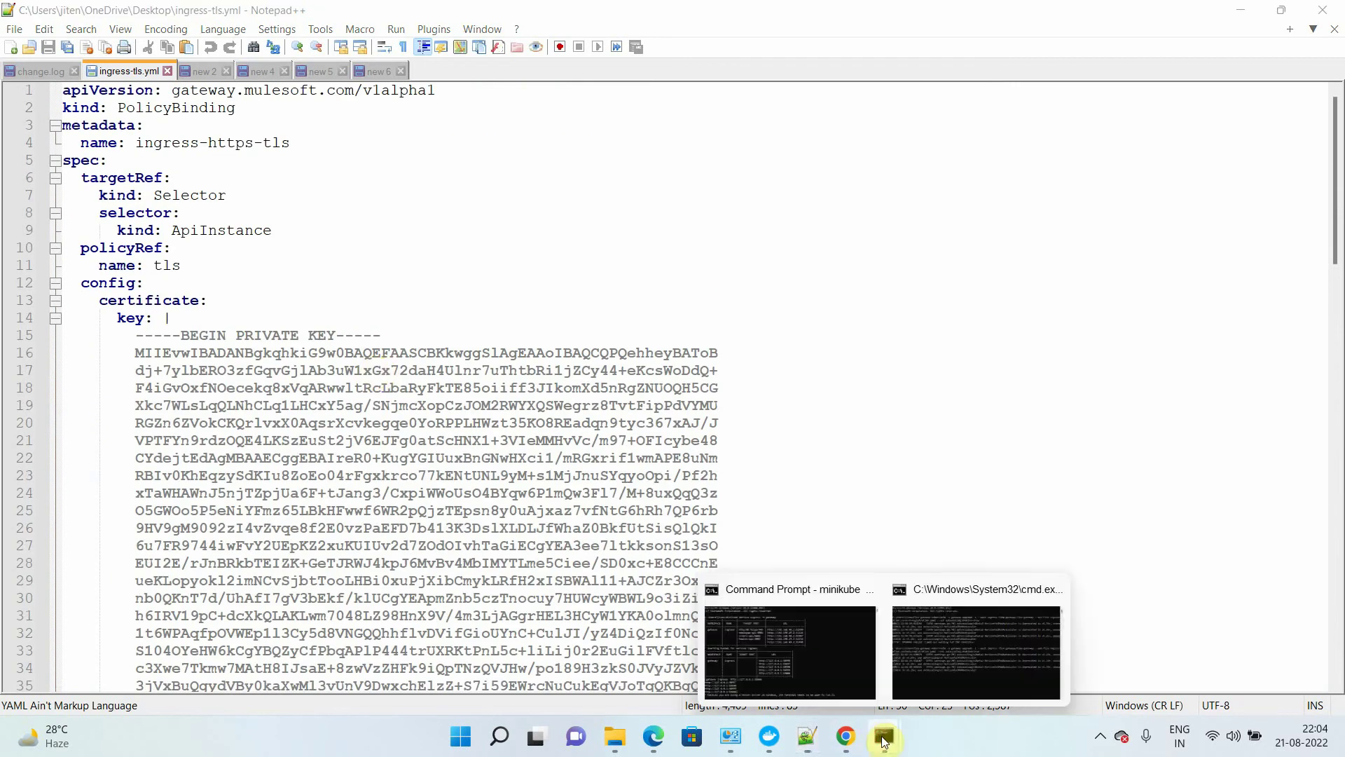
{"action": "left_click", "coordinate": [1237, 14]}
- Minimize the browser windows and open the Properties of ingress-tls.yml on the Desktop
{"action": "left_click", "coordinate": [1237, 14]}
{"action": "left_click", "coordinate": [1235, 13]}
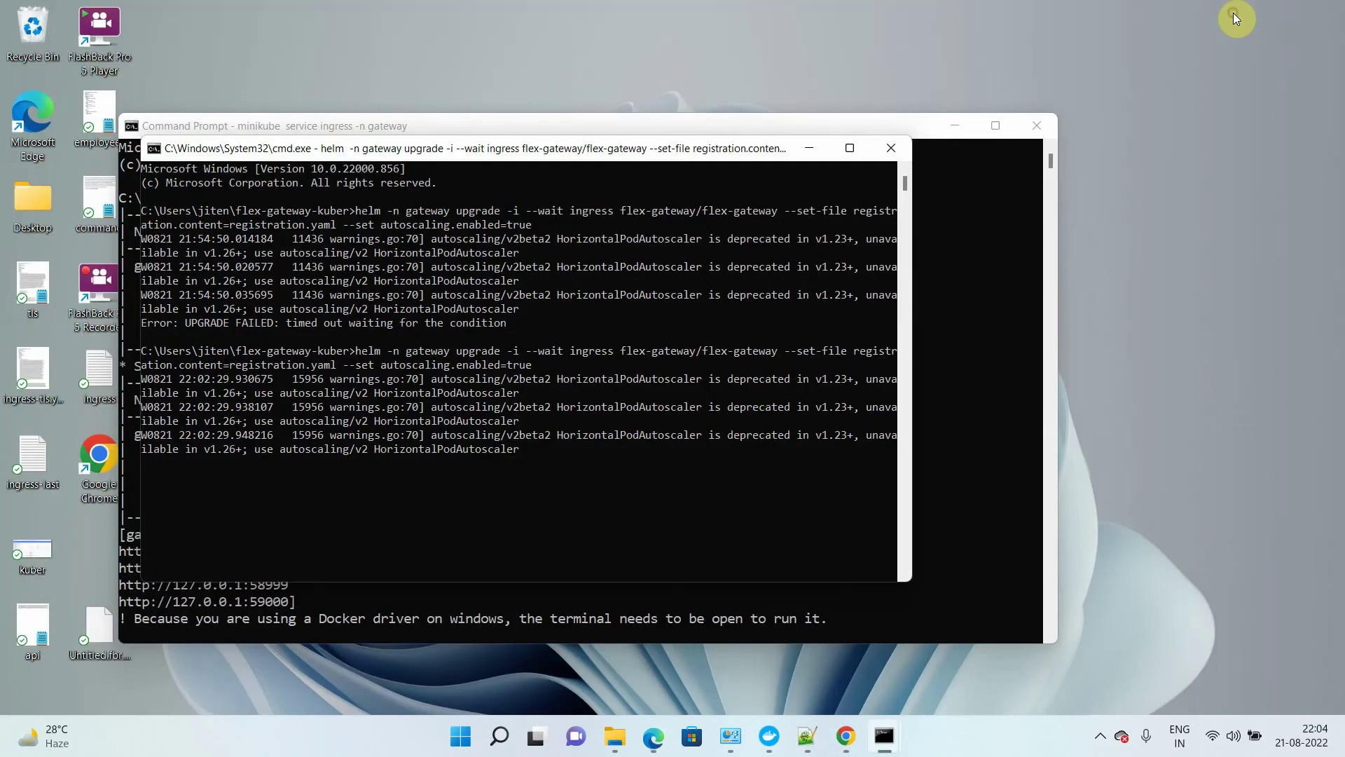
{"action": "right_click", "coordinate": [31, 375]}
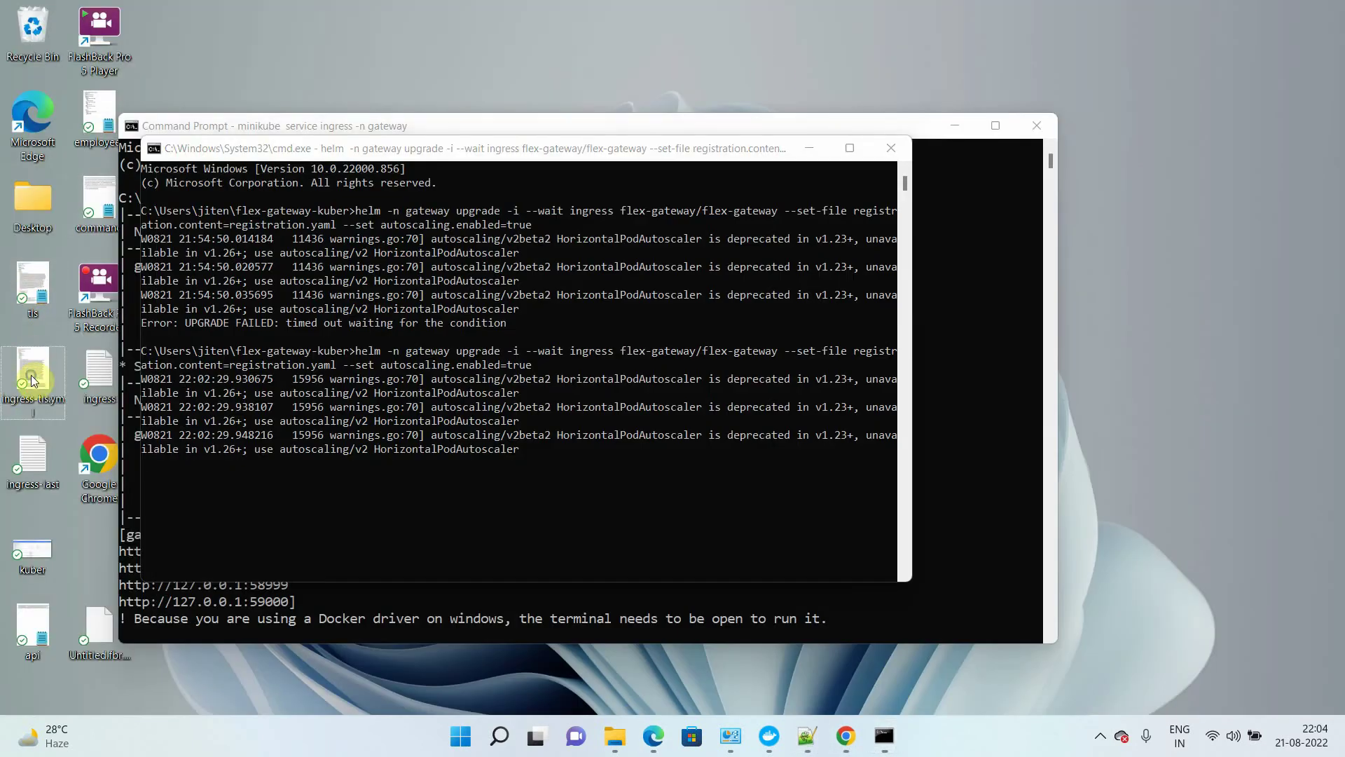
{"action": "left_click", "coordinate": [98, 678]}
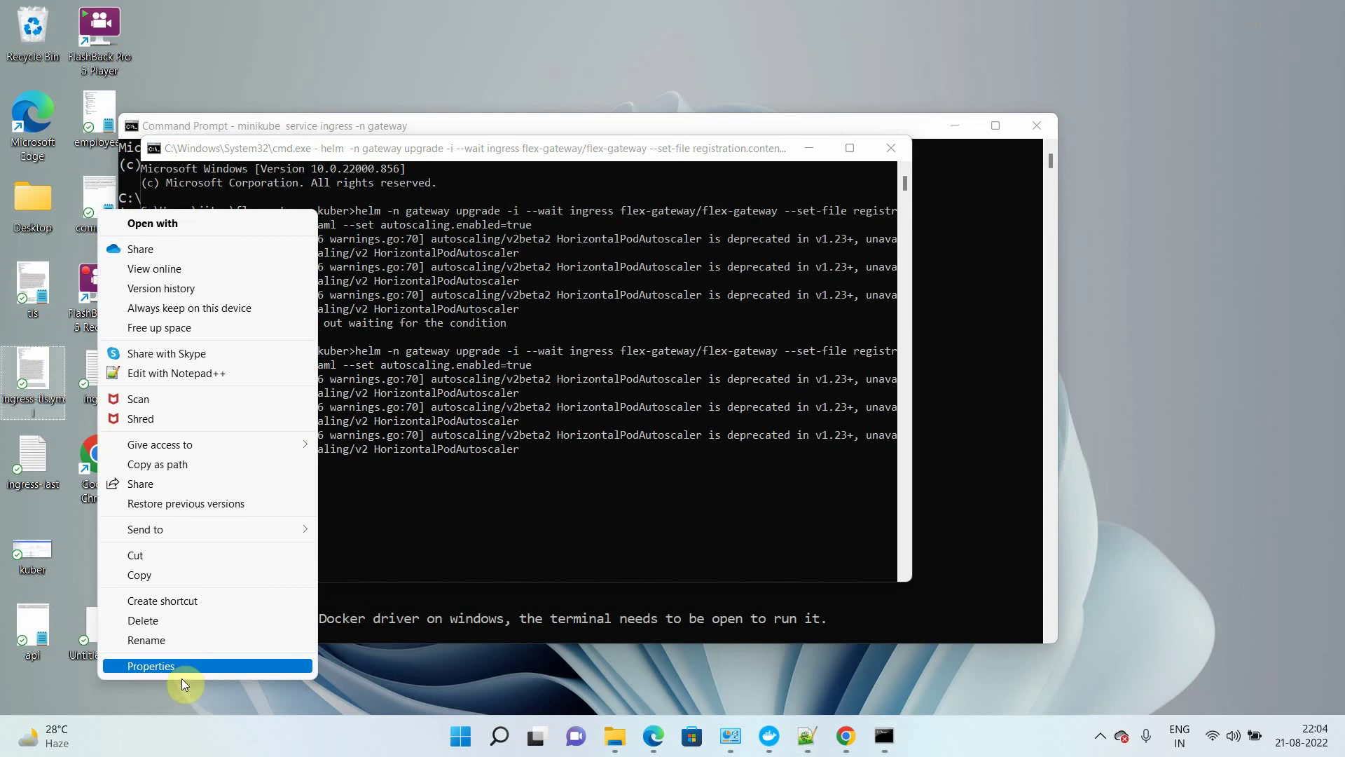
{"action": "left_click", "coordinate": [182, 678]}
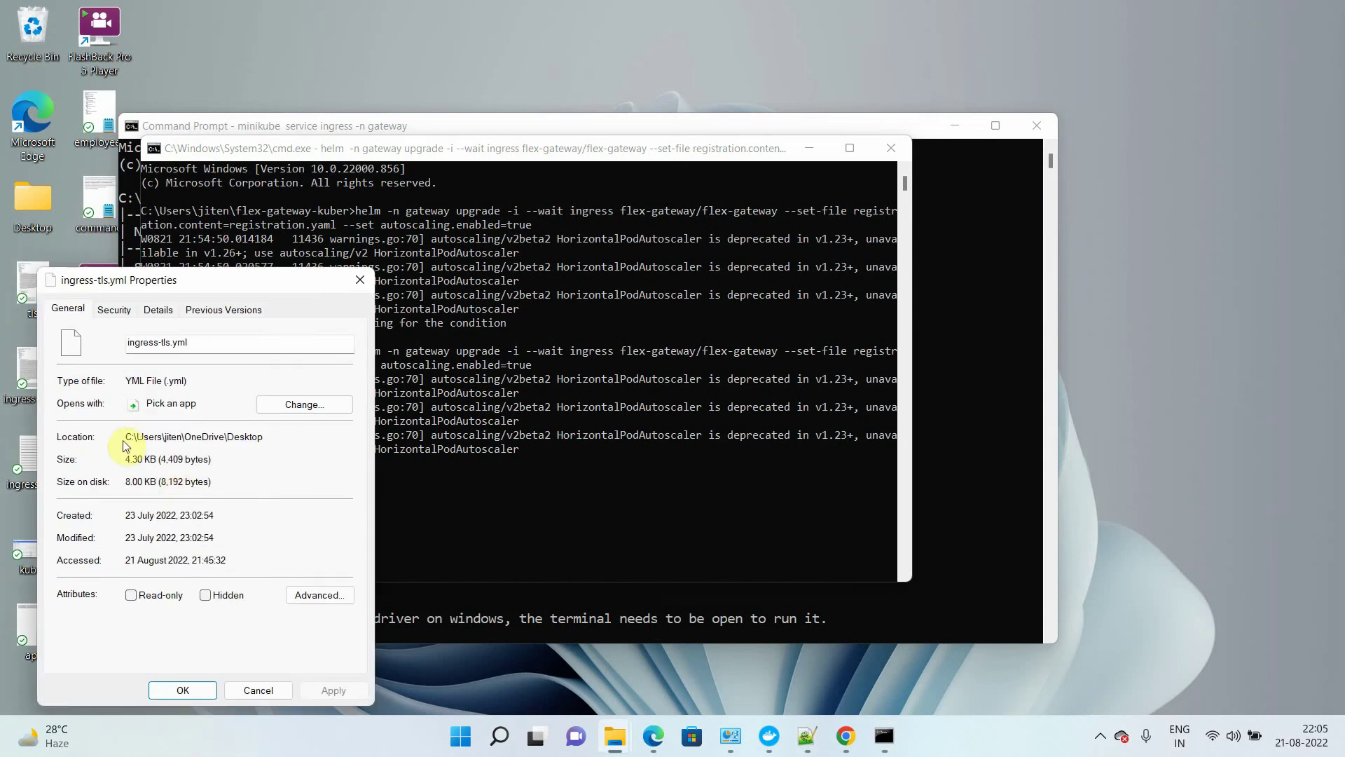
- Copy the file's OneDrive Desktop location and close the finished helm upgrade console
{"action": "left_click", "coordinate": [262, 438]}
{"action": "left_click_drag", "start_coordinate": [263, 438], "coordinate": [122, 437]}
{"action": "key", "text": "ctrl+c"}
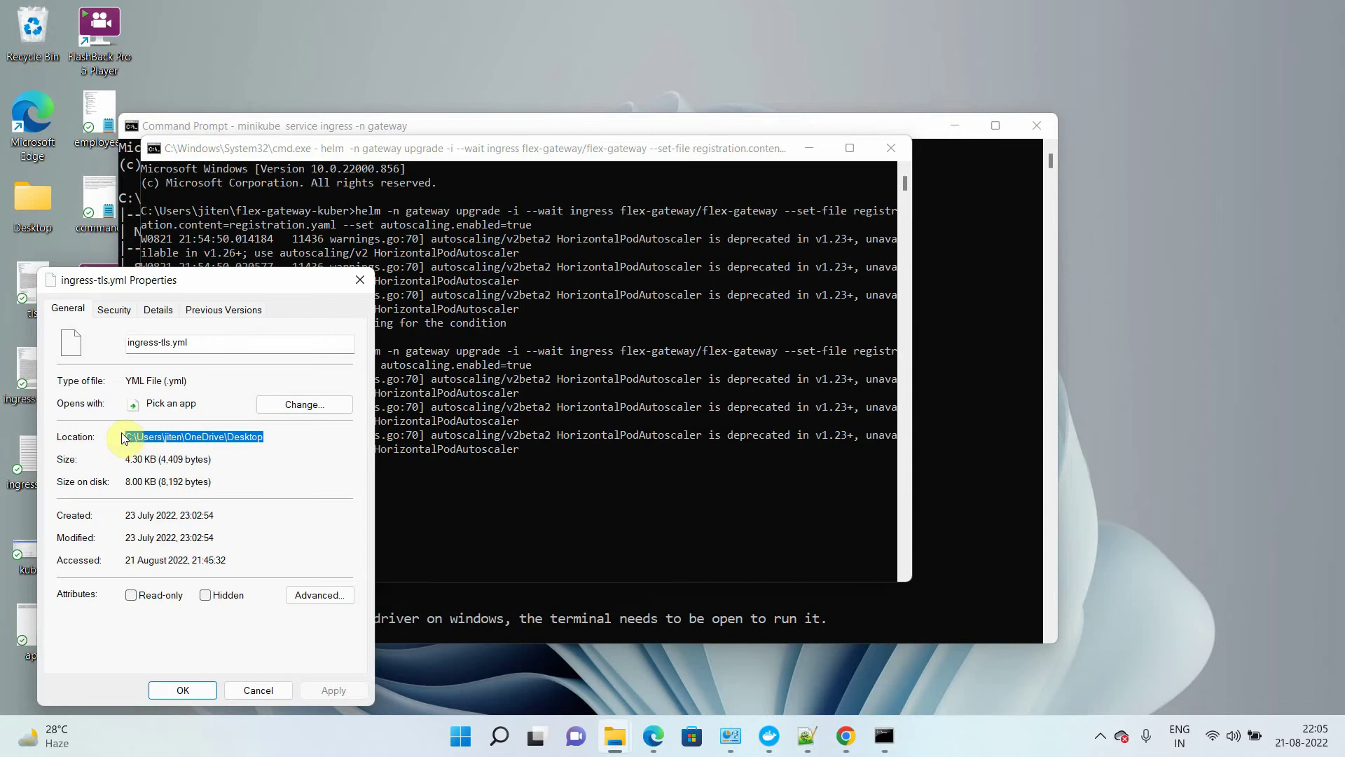
{"action": "left_click", "coordinate": [884, 148]}
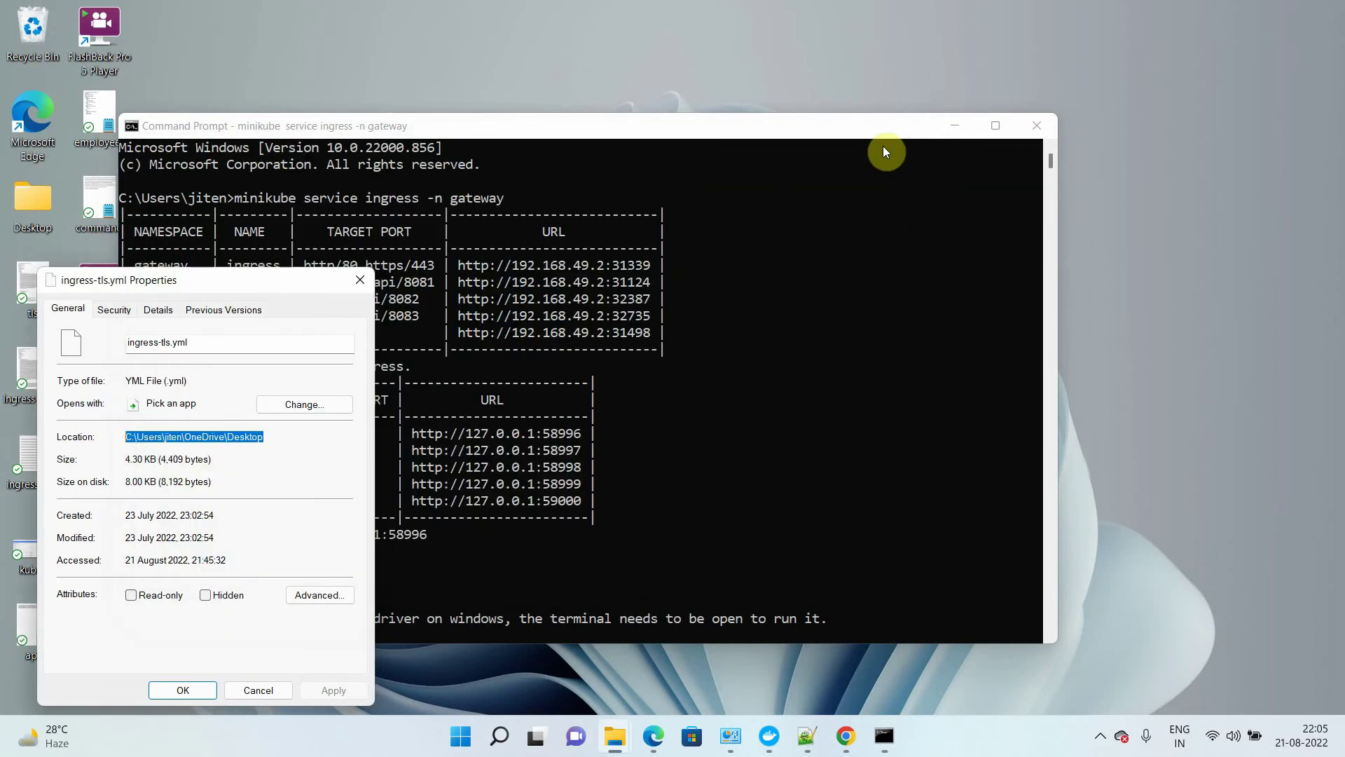
{"action": "left_click", "coordinate": [496, 732]}
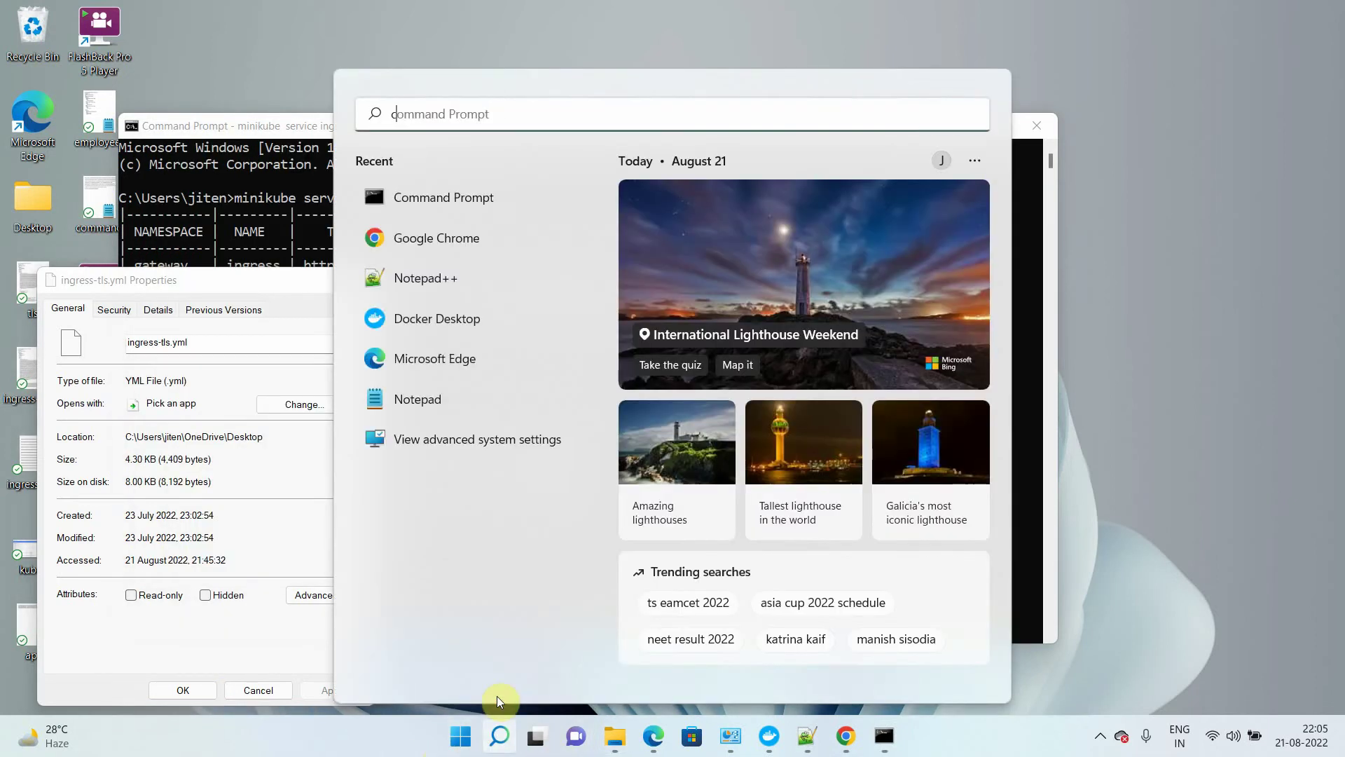
- Open Command Prompt and cd into the copied Desktop folder path
{"action": "type", "text": "cmd"}
{"action": "key", "text": "Return"}
{"action": "right_click", "coordinate": [392, 388]}
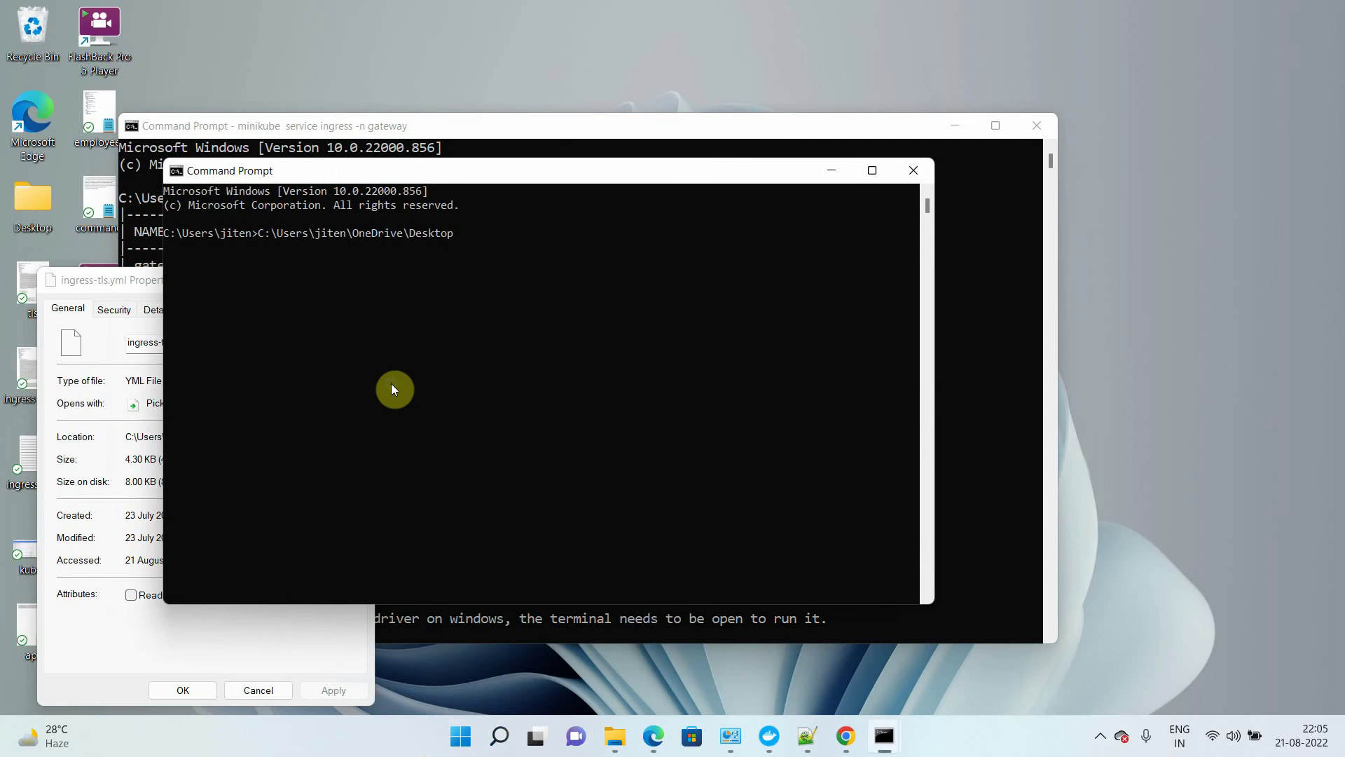
{"action": "key", "text": "BackSpace"}
{"action": "key", "text": "BackSpace"}
{"action": "key", "text": "BackSpace"}
{"action": "key", "text": "BackSpace"}
{"action": "key", "text": "BackSpace"}
{"action": "key", "text": "BackSpace"}
{"action": "key", "text": "BackSpace"}
{"action": "key", "text": "BackSpace"}
{"action": "key", "text": "BackSpace"}
{"action": "key", "text": "BackSpace"}
{"action": "key", "text": "BackSpace"}
{"action": "key", "text": "BackSpace"}
{"action": "key", "text": "BackSpace"}
{"action": "key", "text": "BackSpace"}
{"action": "key", "text": "BackSpace"}
{"action": "key", "text": "BackSpace"}
{"action": "key", "text": "BackSpace"}
{"action": "key", "text": "BackSpace"}
{"action": "key", "text": "BackSpace"}
{"action": "key", "text": "BackSpace"}
{"action": "type", "text": "cs"}
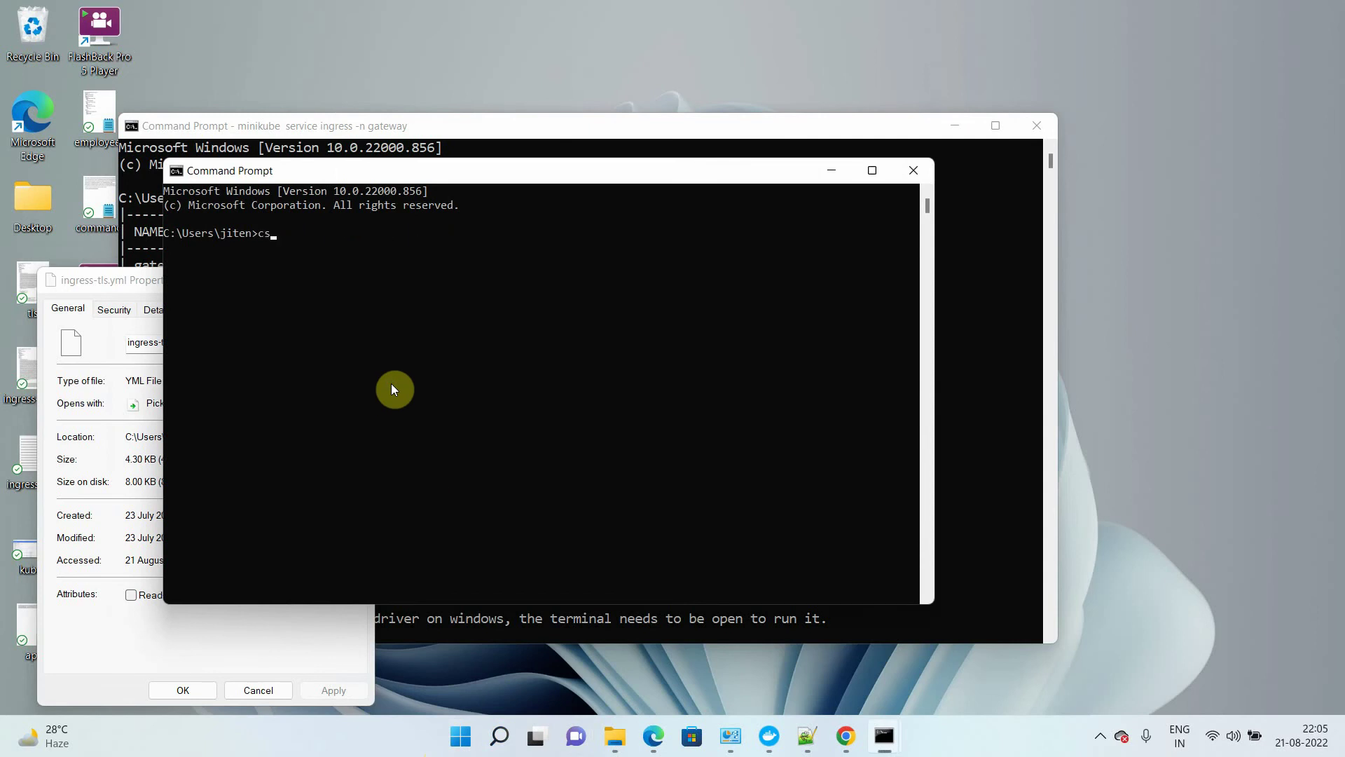
{"action": "key", "text": "BackSpace"}
{"action": "type", "text": "d"}
{"action": "right_click", "coordinate": [391, 384]}
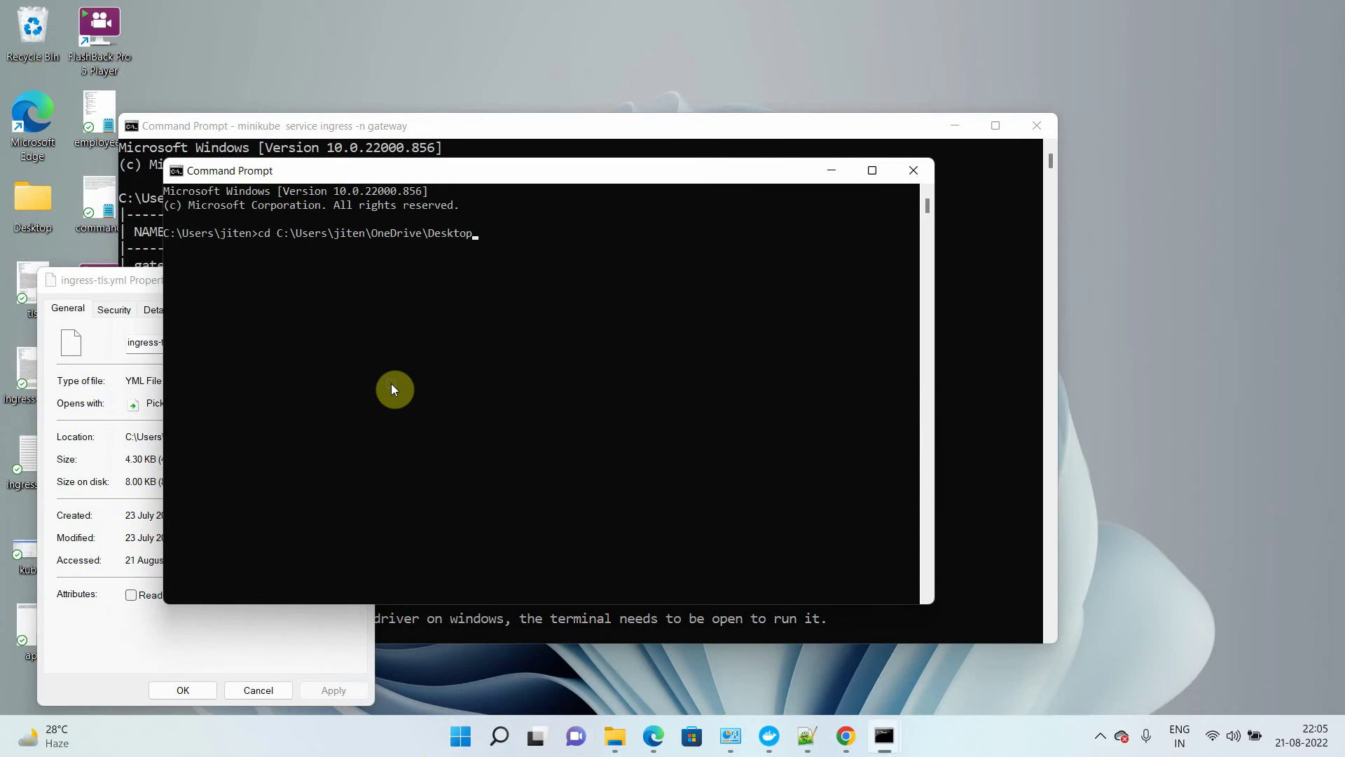
{"action": "key", "text": "Return"}
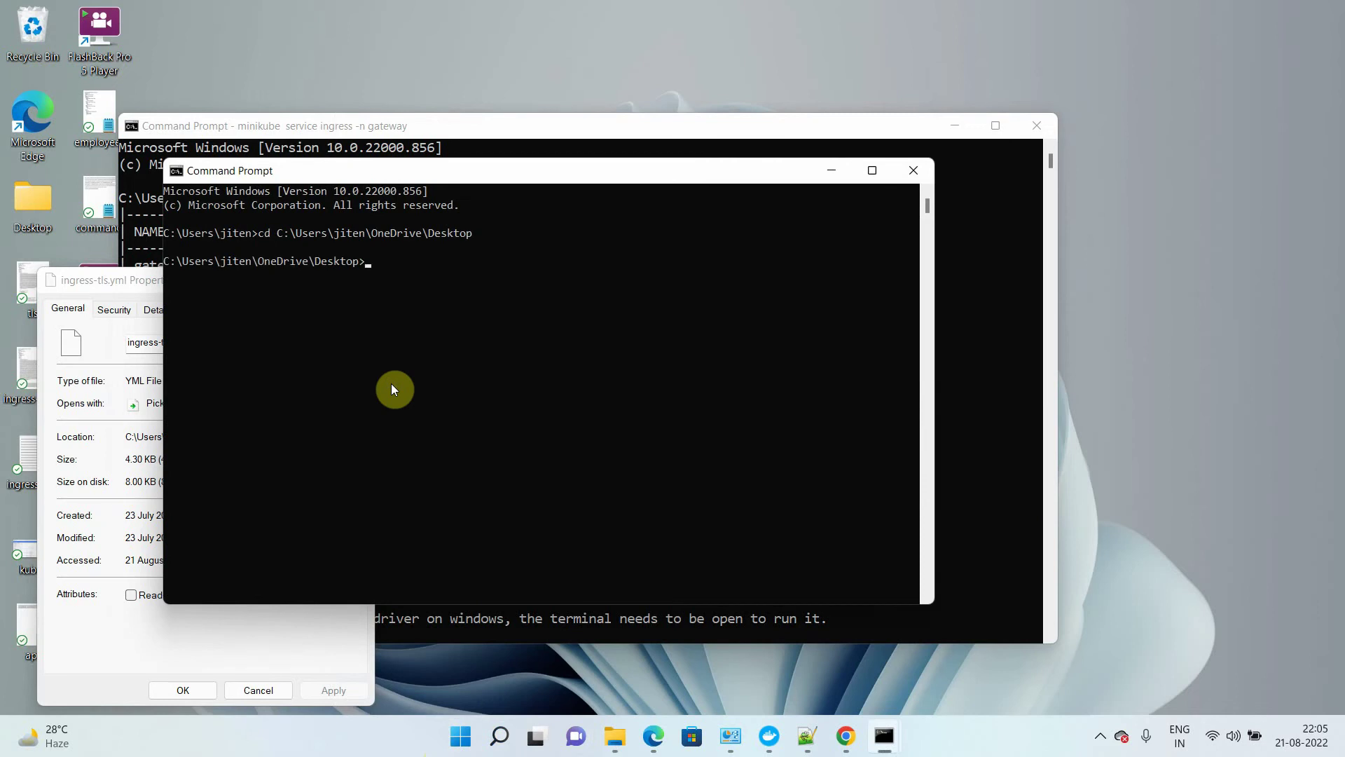
- Run kubectl apply -f ingress-tls.yml -n gateway
{"action": "scroll", "coordinate": [393, 390], "scroll_direction": "up", "scroll_amount": 3, "text": "ctrl"}
{"action": "type", "text": "k"}
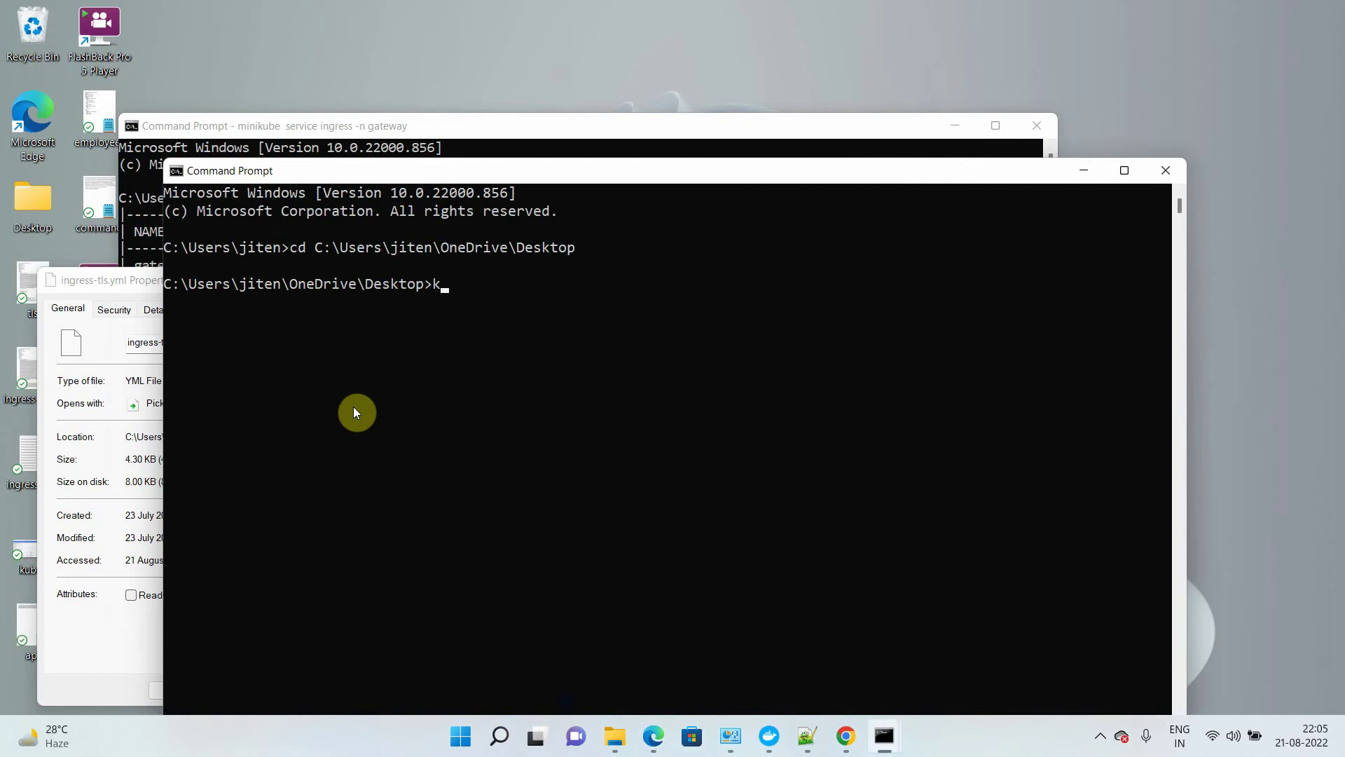
{"action": "type", "text": "ubectl apply -f ing"}
{"action": "key", "text": "Tab"}
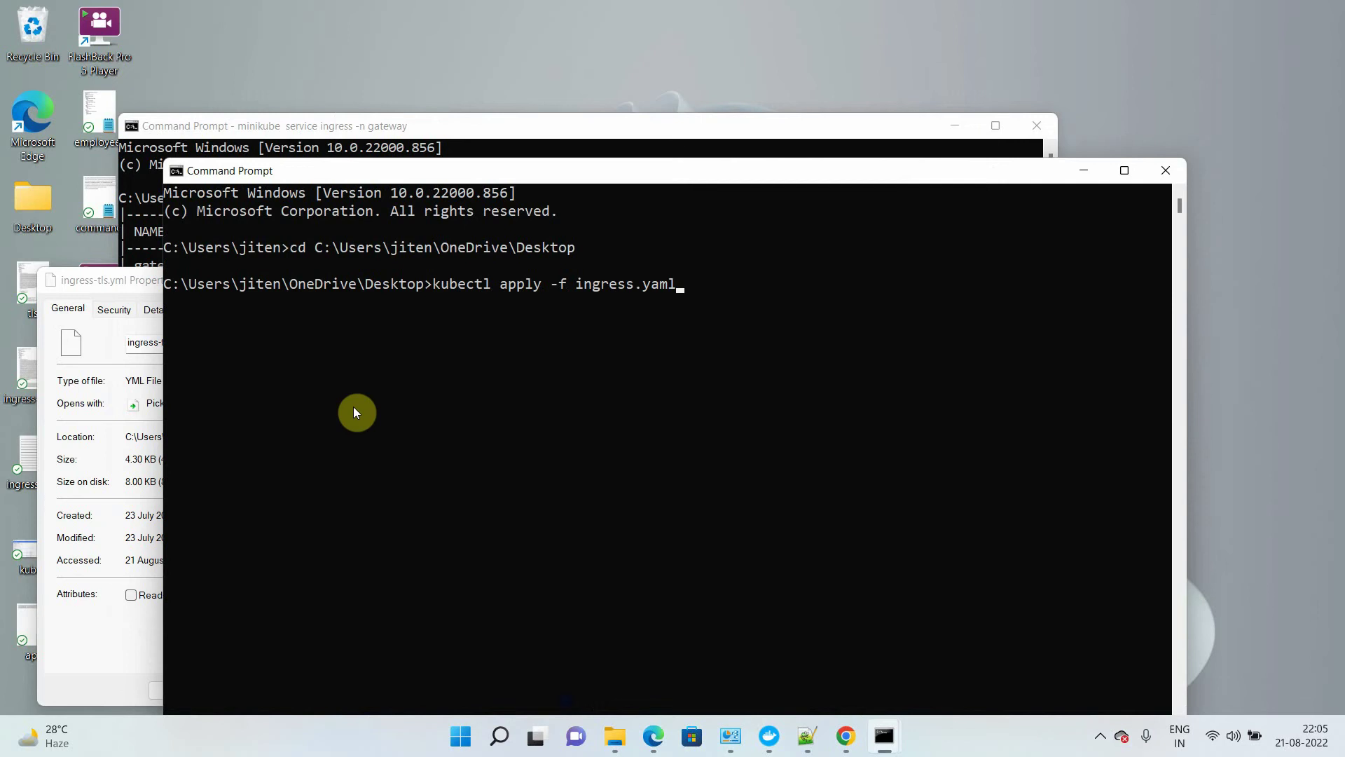
{"action": "key", "text": "Tab"}
{"action": "key", "text": "Tab"}
{"action": "type", "text": "-n gateway"}
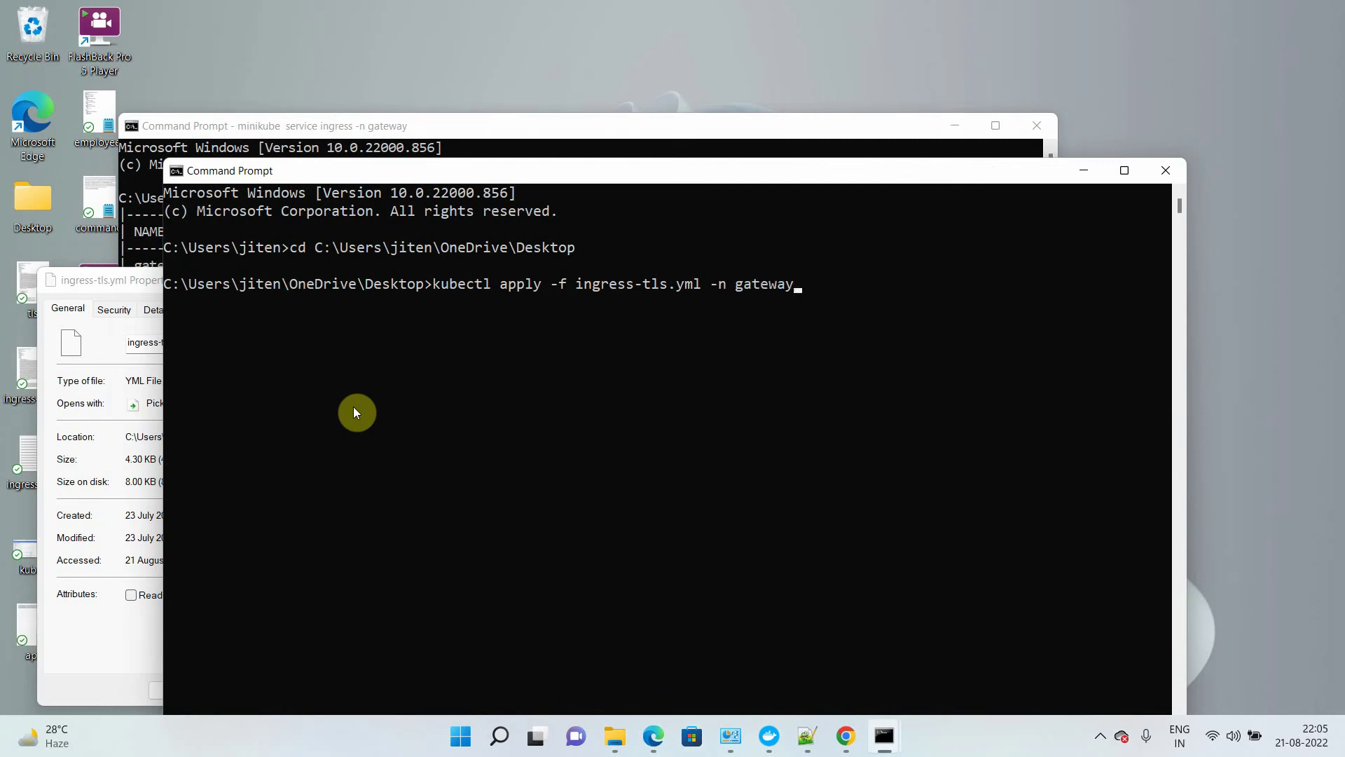
{"action": "key", "text": "Return"}
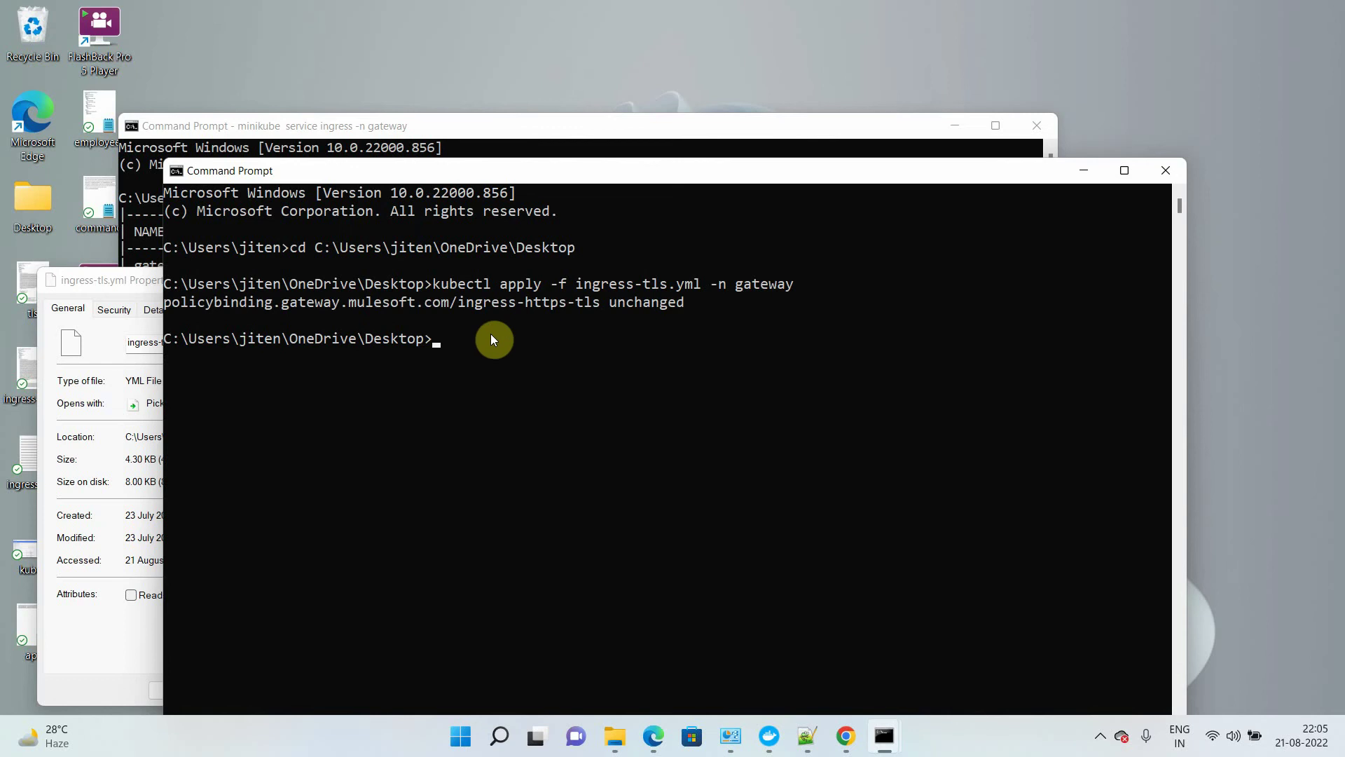
- Confirm ingress-https-tls reports unchanged, then close the kubectl console
{"action": "left_click_drag", "start_coordinate": [583, 306], "coordinate": [779, 308]}
{"action": "left_click", "coordinate": [661, 355]}
{"action": "left_click_drag", "start_coordinate": [228, 303], "coordinate": [661, 304]}
{"action": "left_click", "coordinate": [664, 304]}
{"action": "left_click_drag", "start_coordinate": [770, 301], "coordinate": [675, 300]}
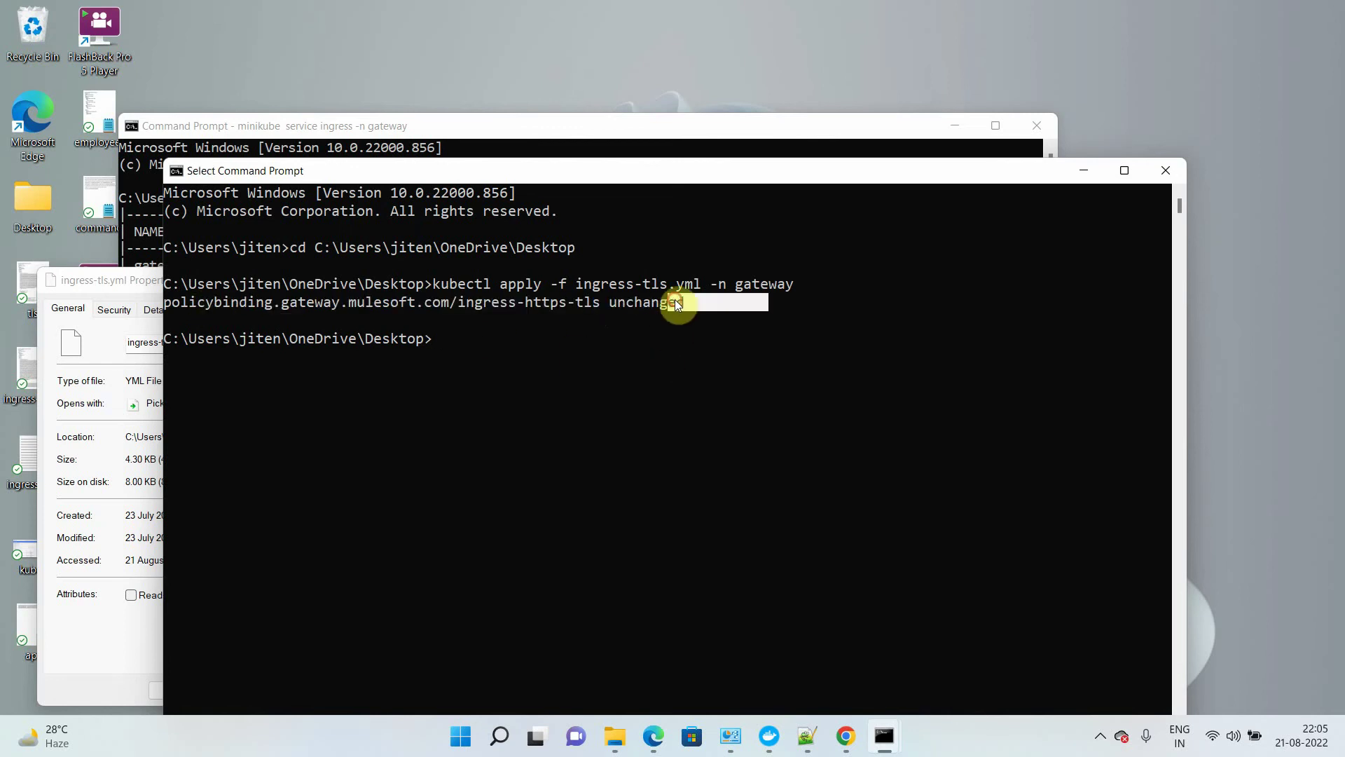
{"action": "left_click", "coordinate": [631, 340]}
{"action": "left_click", "coordinate": [1166, 171]}
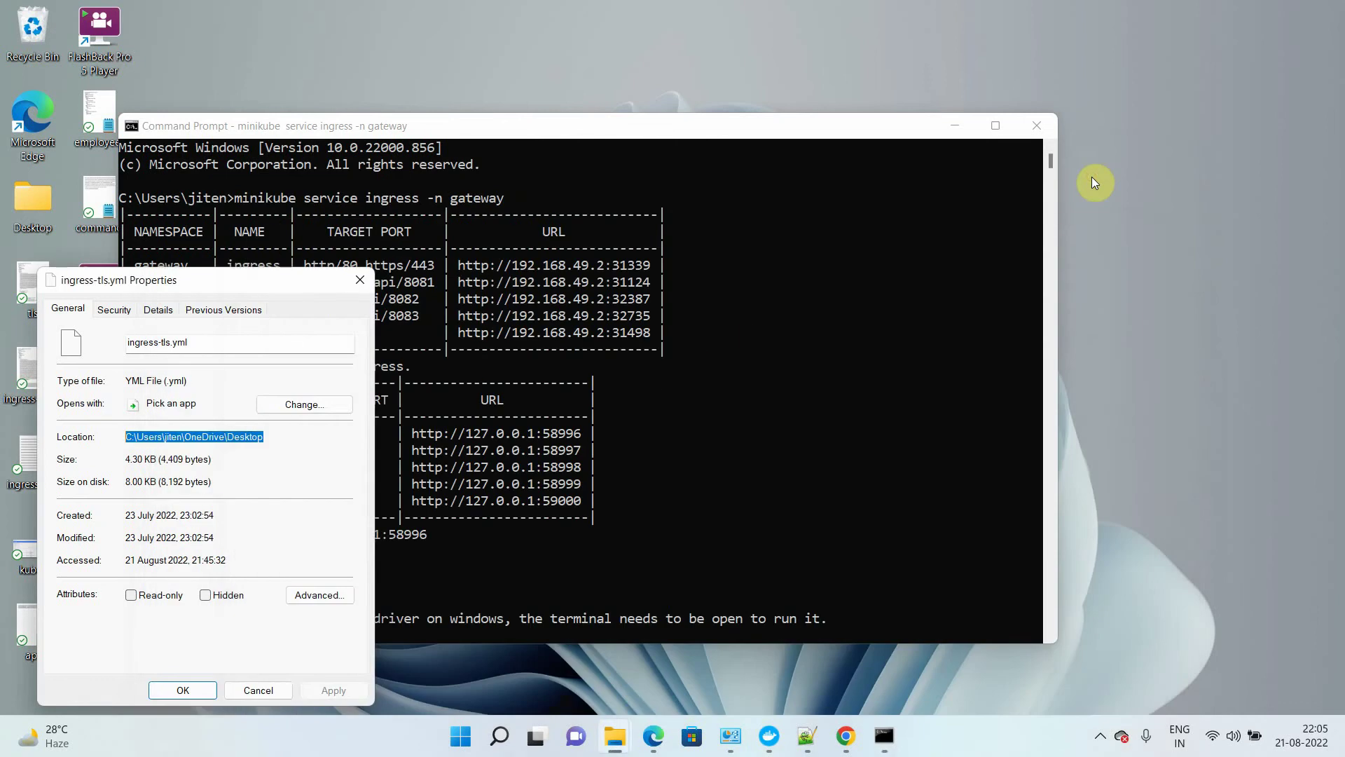
{"action": "left_click", "coordinate": [945, 150]}
- Minimize minikube and open health-demo-kuber-api from mule-demo-flex-conn's APIs list
{"action": "left_click", "coordinate": [954, 126]}
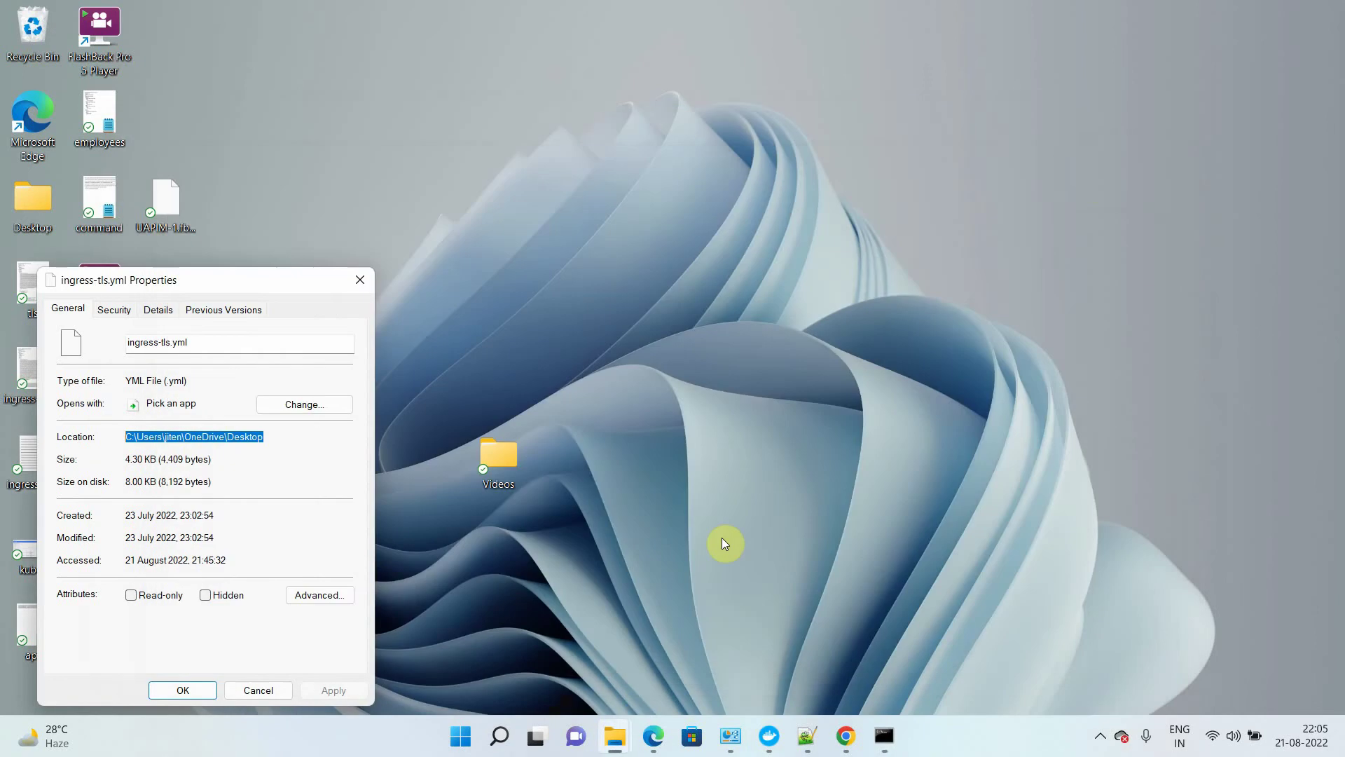
{"action": "left_click", "coordinate": [653, 736]}
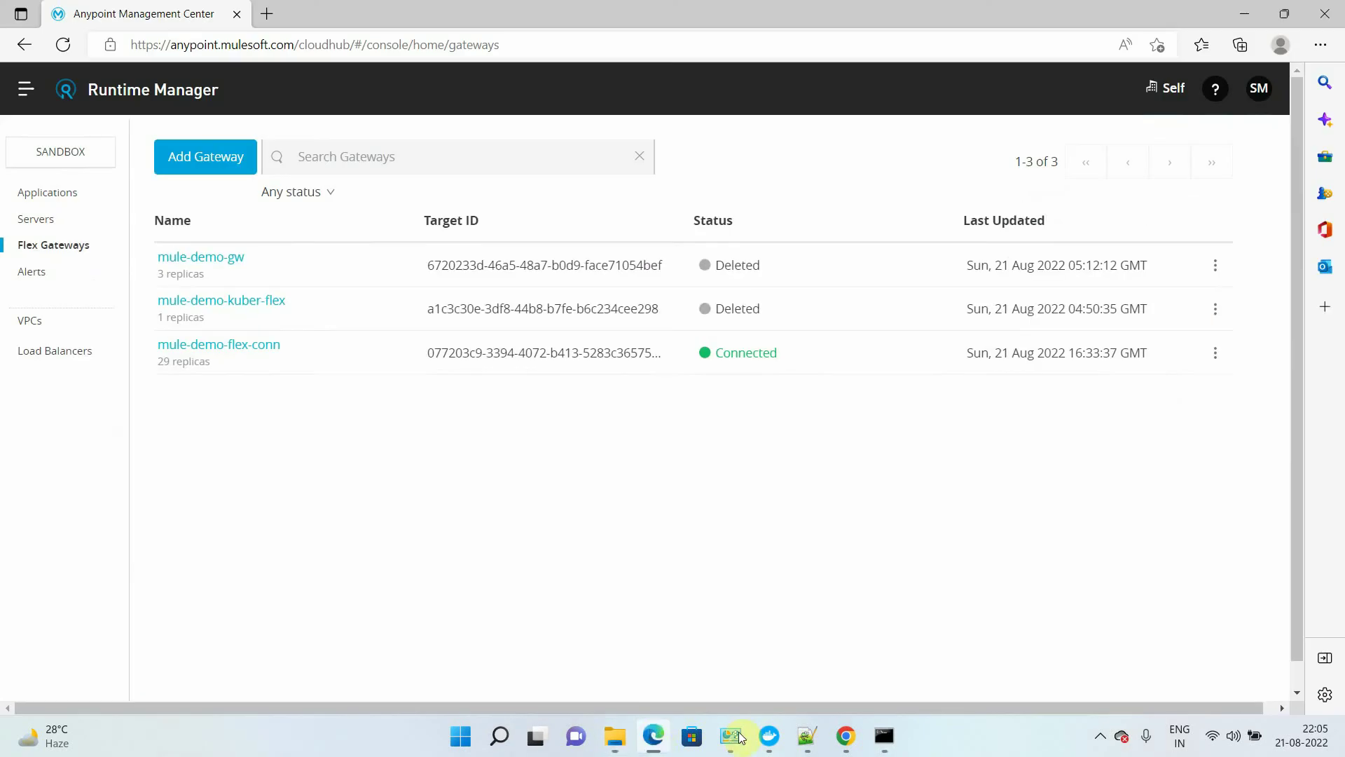
{"action": "left_click", "coordinate": [206, 350]}
{"action": "left_click", "coordinate": [28, 287]}
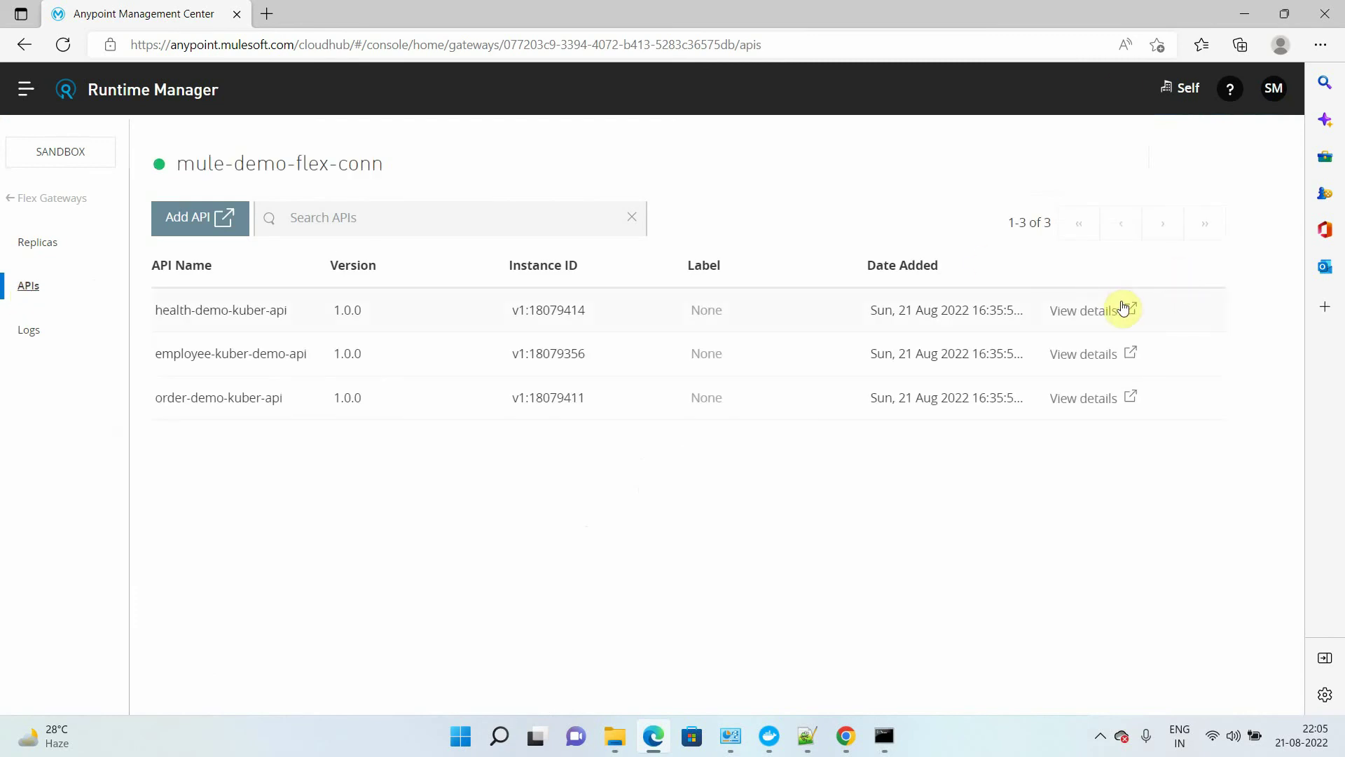
{"action": "left_click", "coordinate": [1094, 310]}
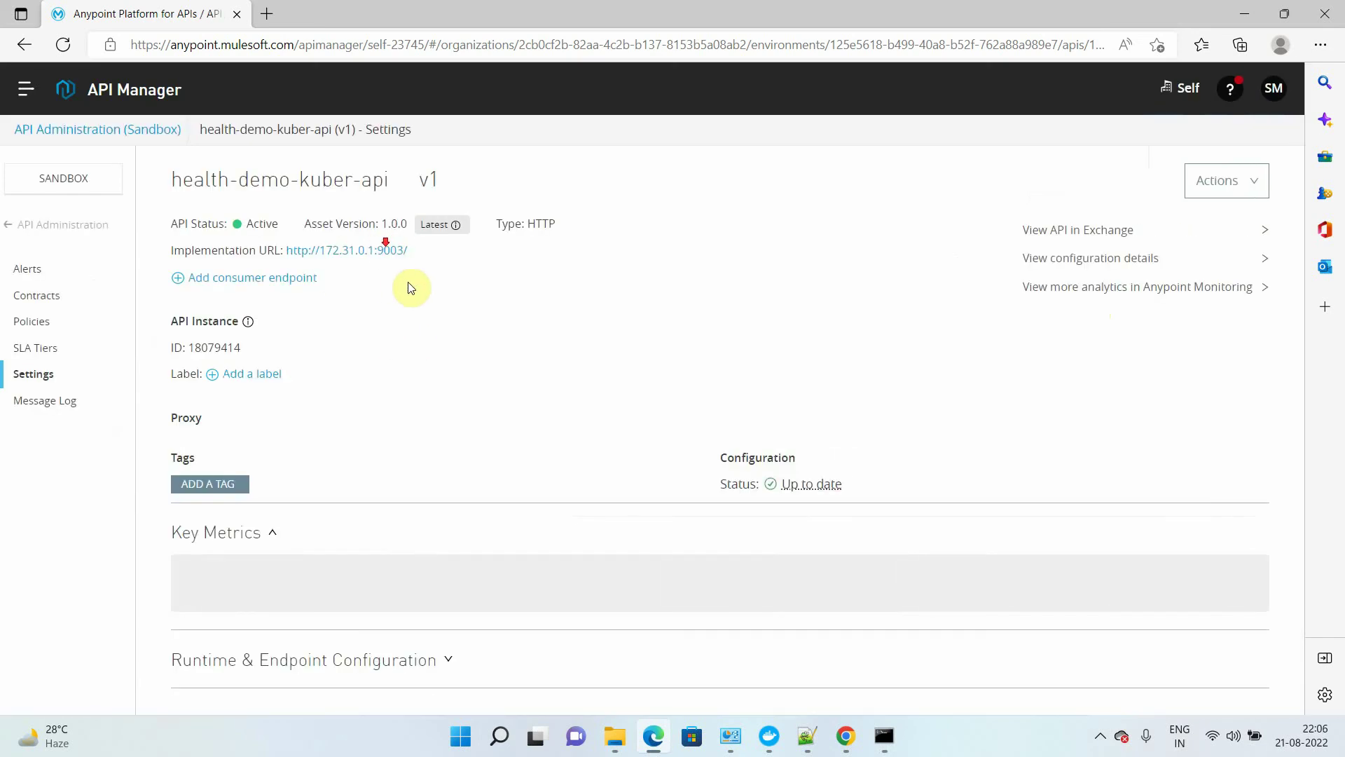
- Set health-demo-kuber-api's endpoint scheme to HTTPS on port 8083 and save & apply
{"action": "scroll", "coordinate": [406, 336], "scroll_direction": "down", "scroll_amount": 3}
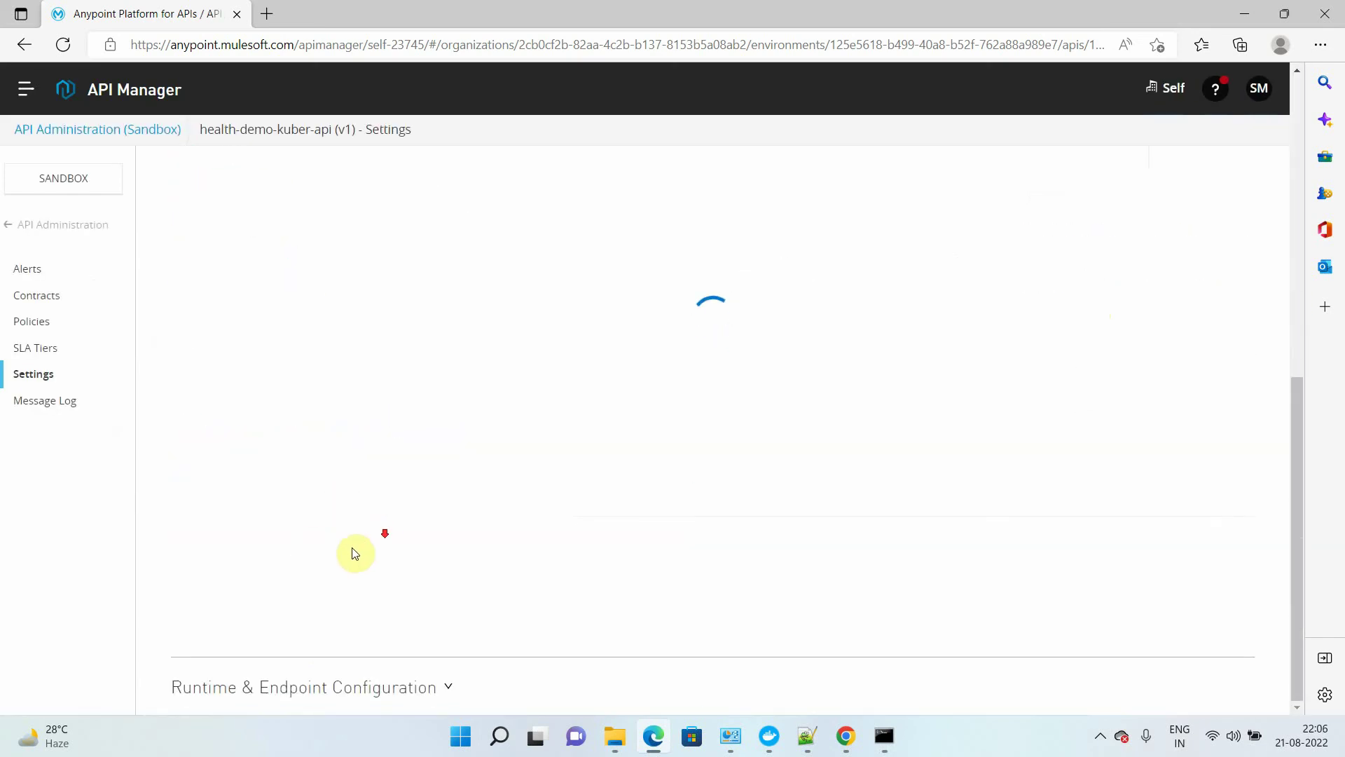
{"action": "left_click", "coordinate": [367, 688]}
{"action": "scroll", "coordinate": [469, 487], "scroll_direction": "down", "scroll_amount": 8}
{"action": "scroll", "coordinate": [470, 486], "scroll_direction": "down", "scroll_amount": 3}
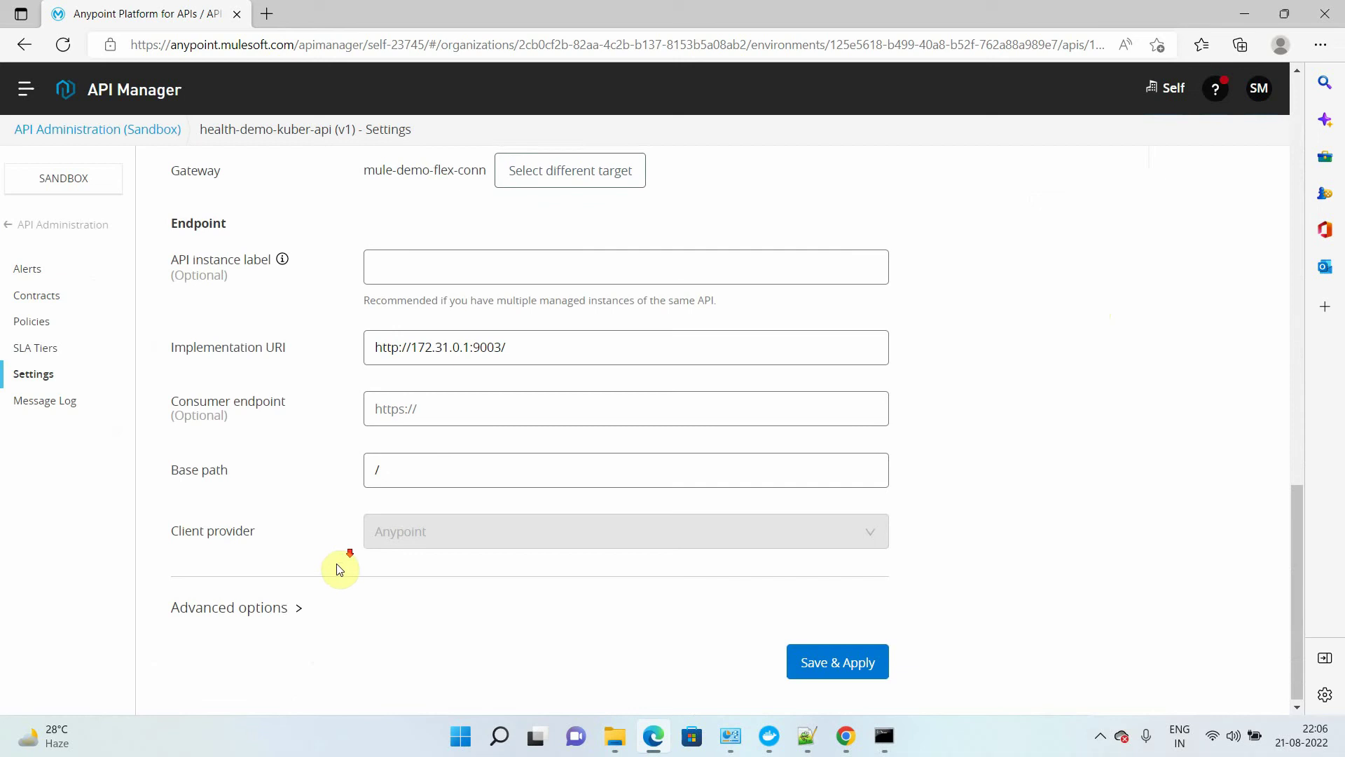
{"action": "left_click", "coordinate": [288, 603]}
{"action": "scroll", "coordinate": [351, 511], "scroll_direction": "down", "scroll_amount": 2}
{"action": "left_click", "coordinate": [463, 521]}
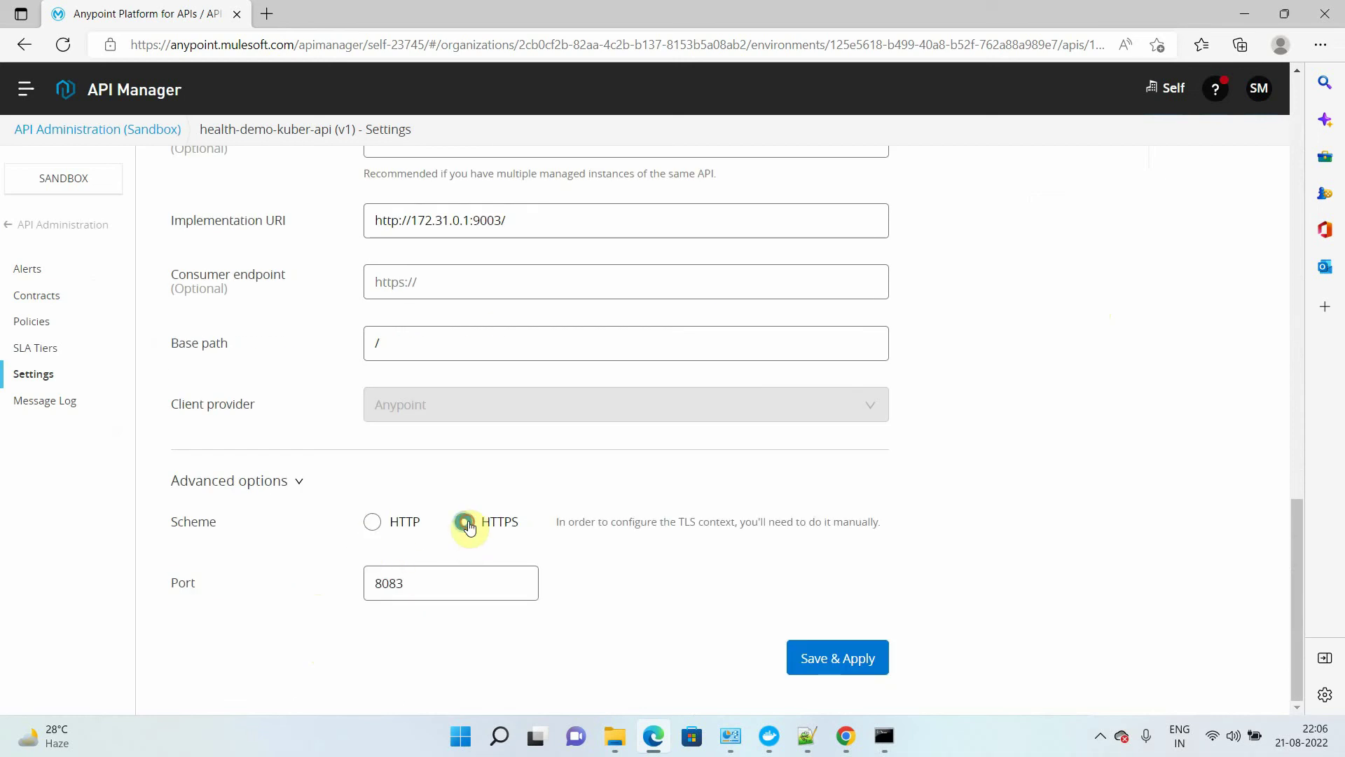
{"action": "left_click", "coordinate": [812, 663]}
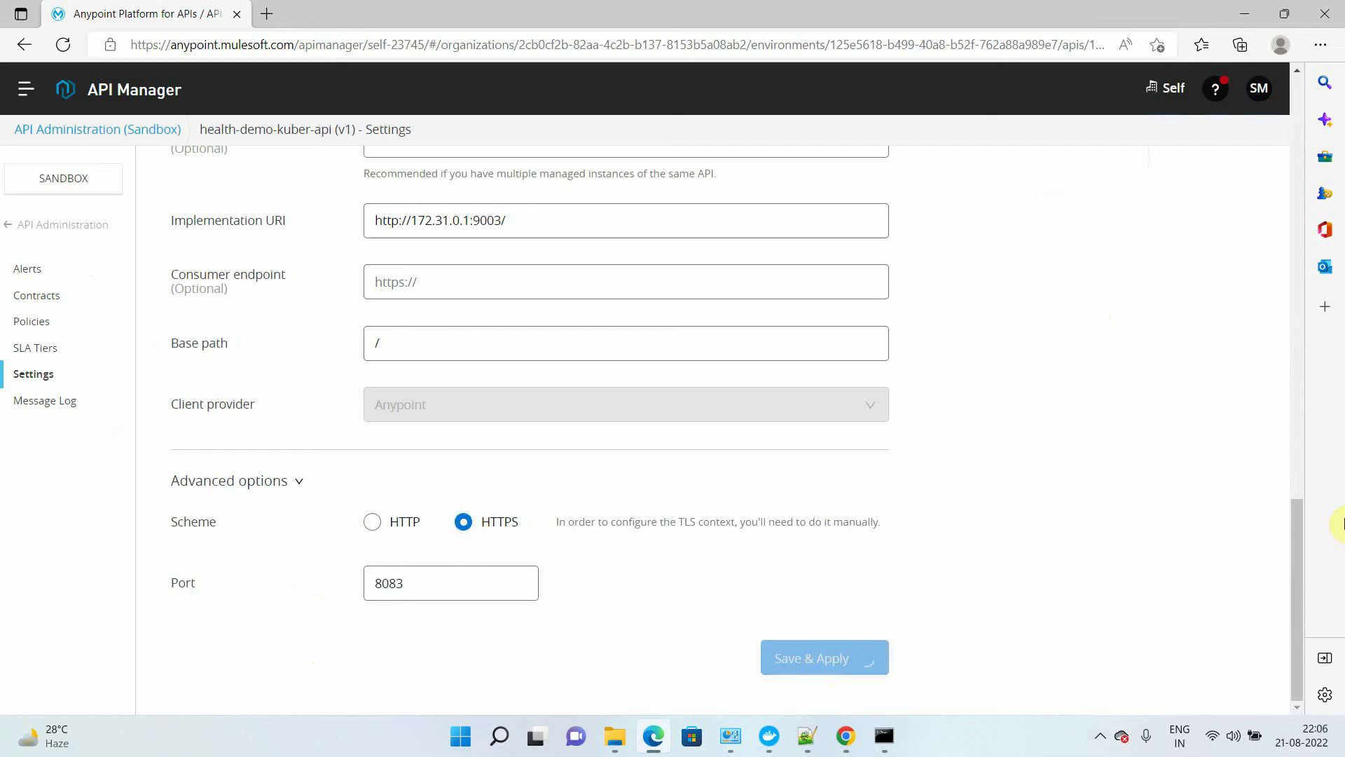
{"action": "left_click", "coordinate": [54, 232]}
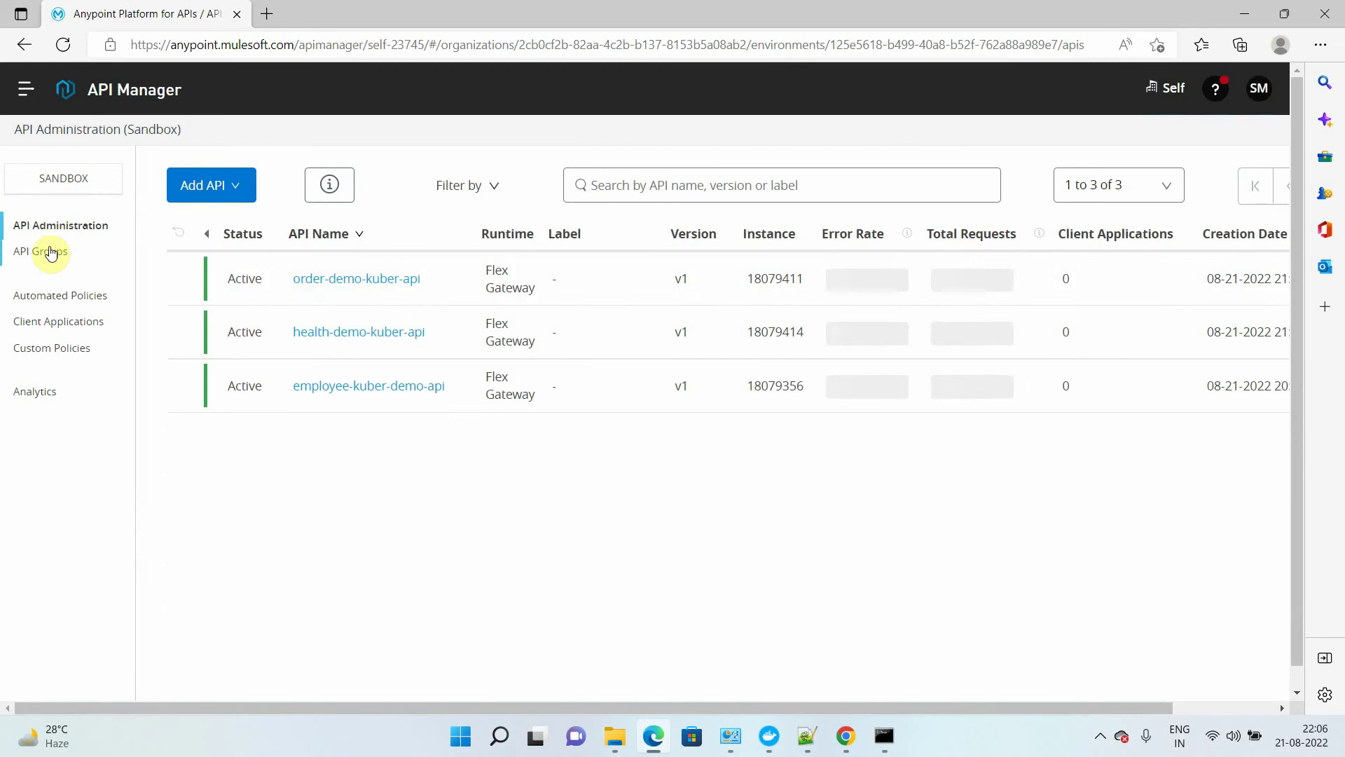
- Switch order-demo-kuber-api to HTTPS with port 8081 and save & apply
{"action": "left_click", "coordinate": [361, 280]}
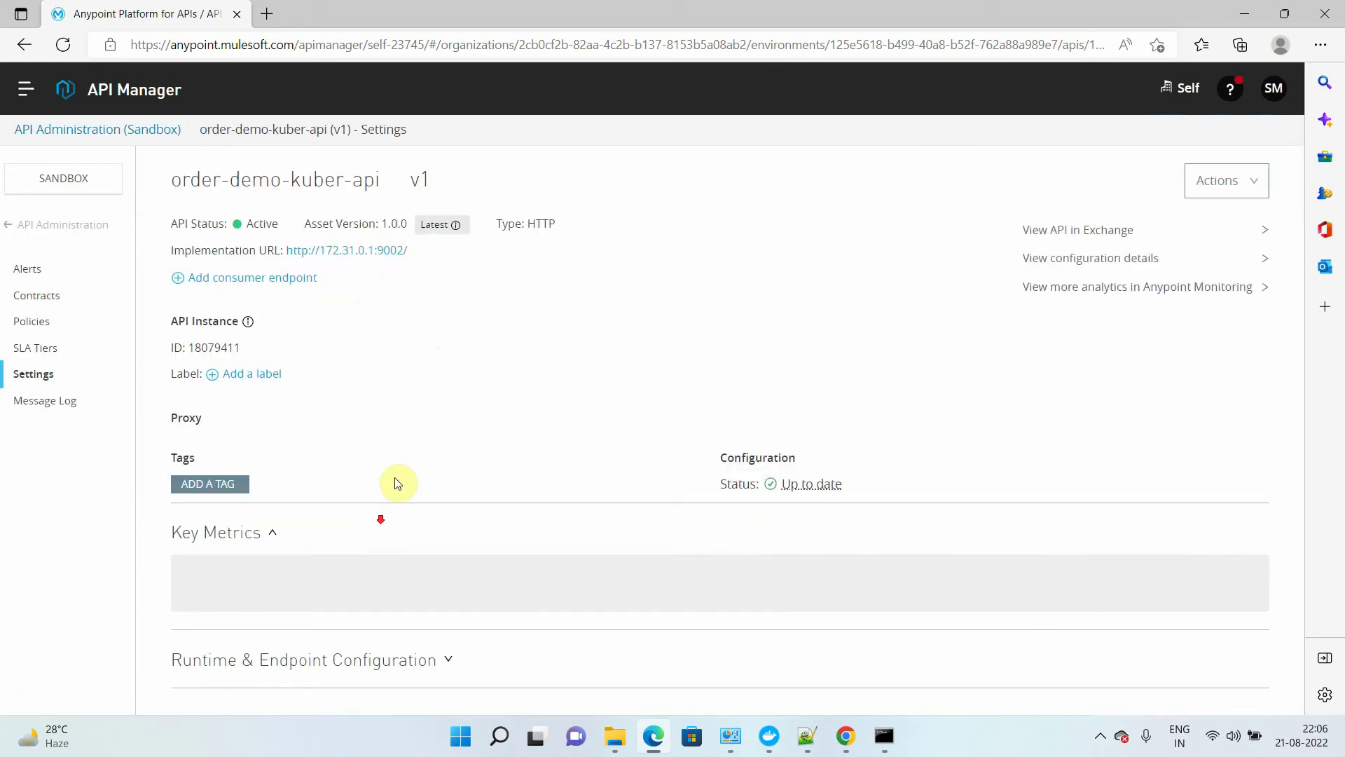
{"action": "scroll", "coordinate": [393, 483], "scroll_direction": "down", "scroll_amount": 3}
{"action": "left_click", "coordinate": [378, 693]}
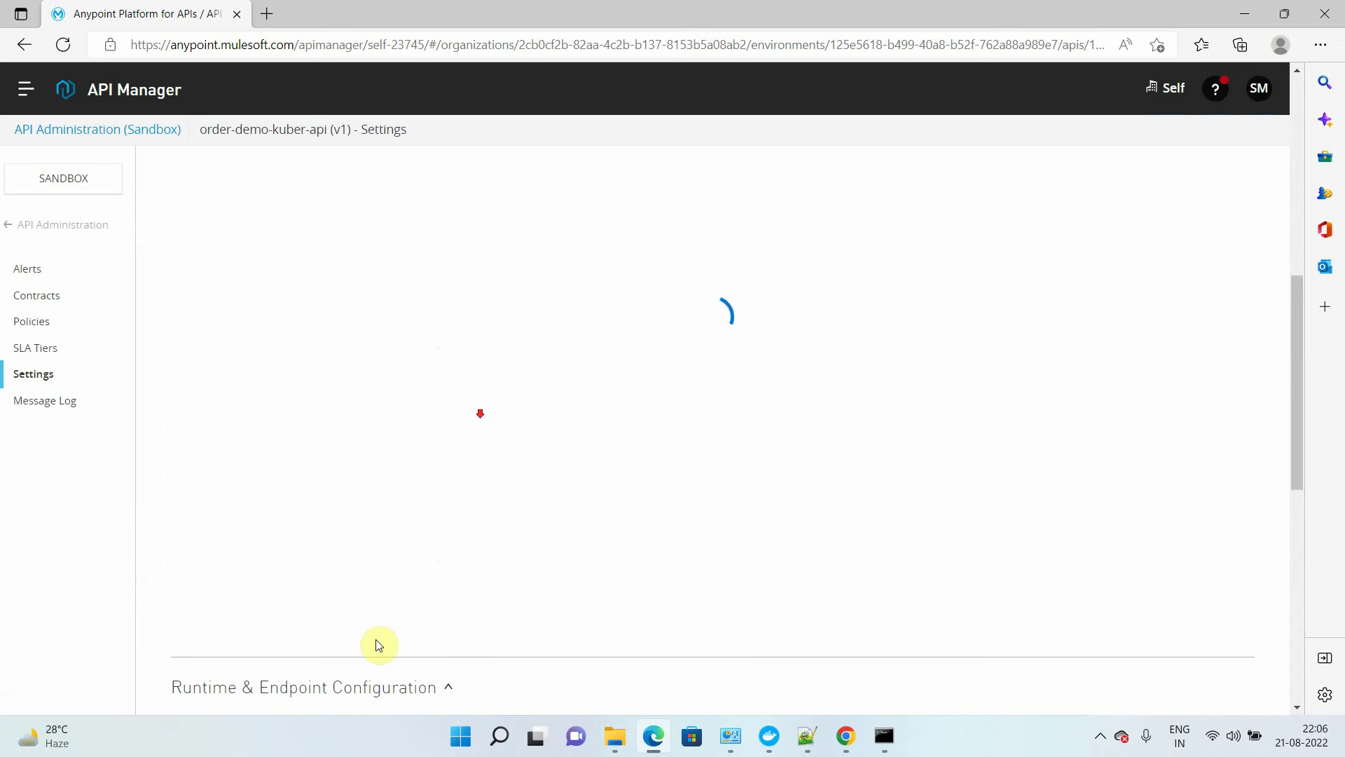
{"action": "scroll", "coordinate": [439, 526], "scroll_direction": "down", "scroll_amount": 10}
{"action": "left_click", "coordinate": [459, 518]}
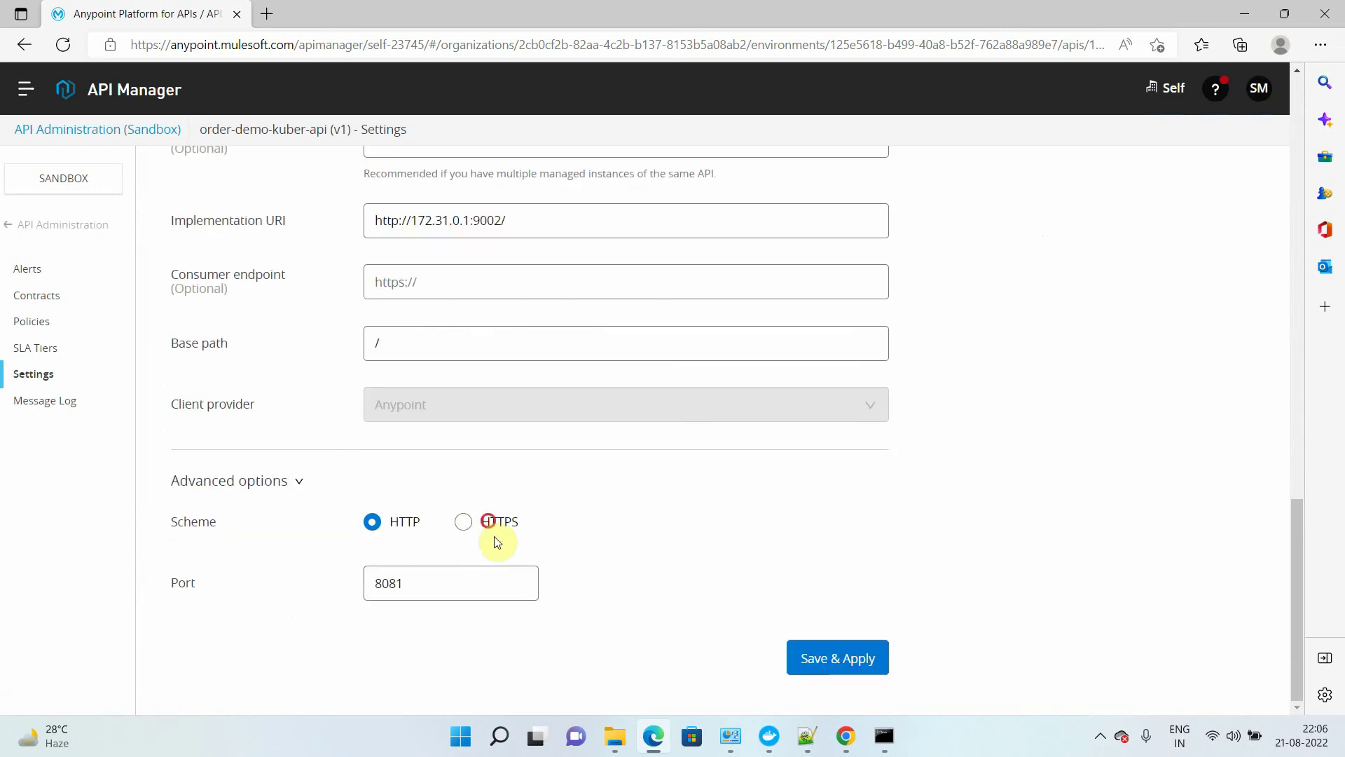
{"action": "left_click", "coordinate": [476, 584]}
{"action": "key", "text": "BackSpace"}
{"action": "type", "text": "1"}
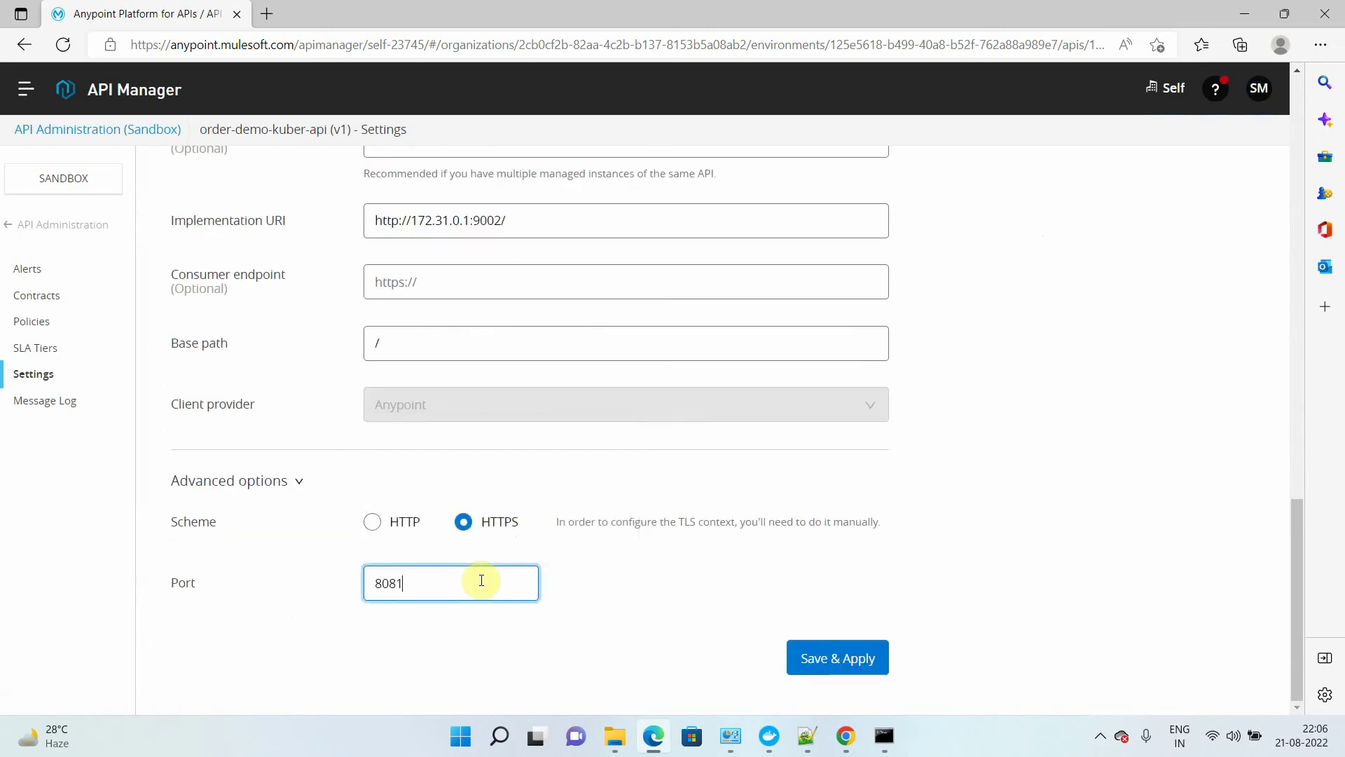
{"action": "left_click", "coordinate": [829, 665]}
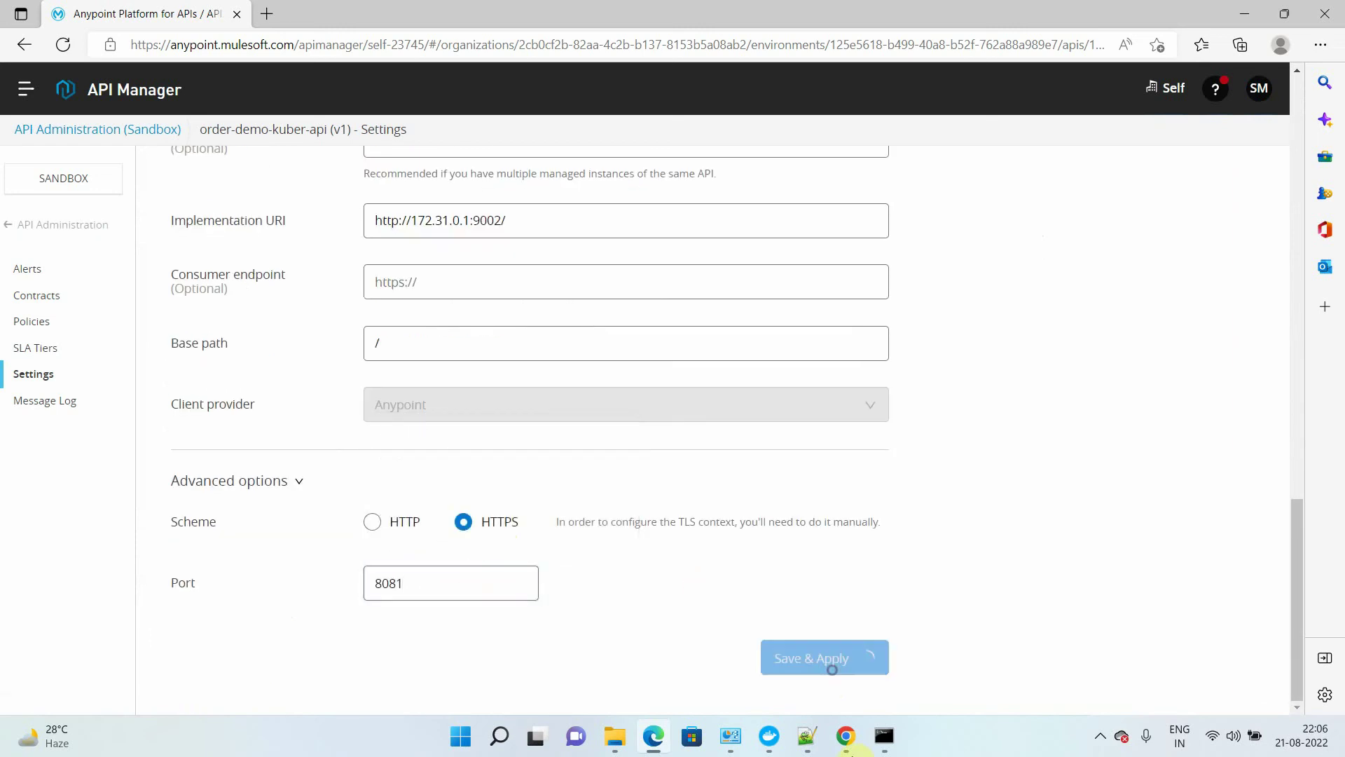
{"action": "left_click", "coordinate": [78, 234]}
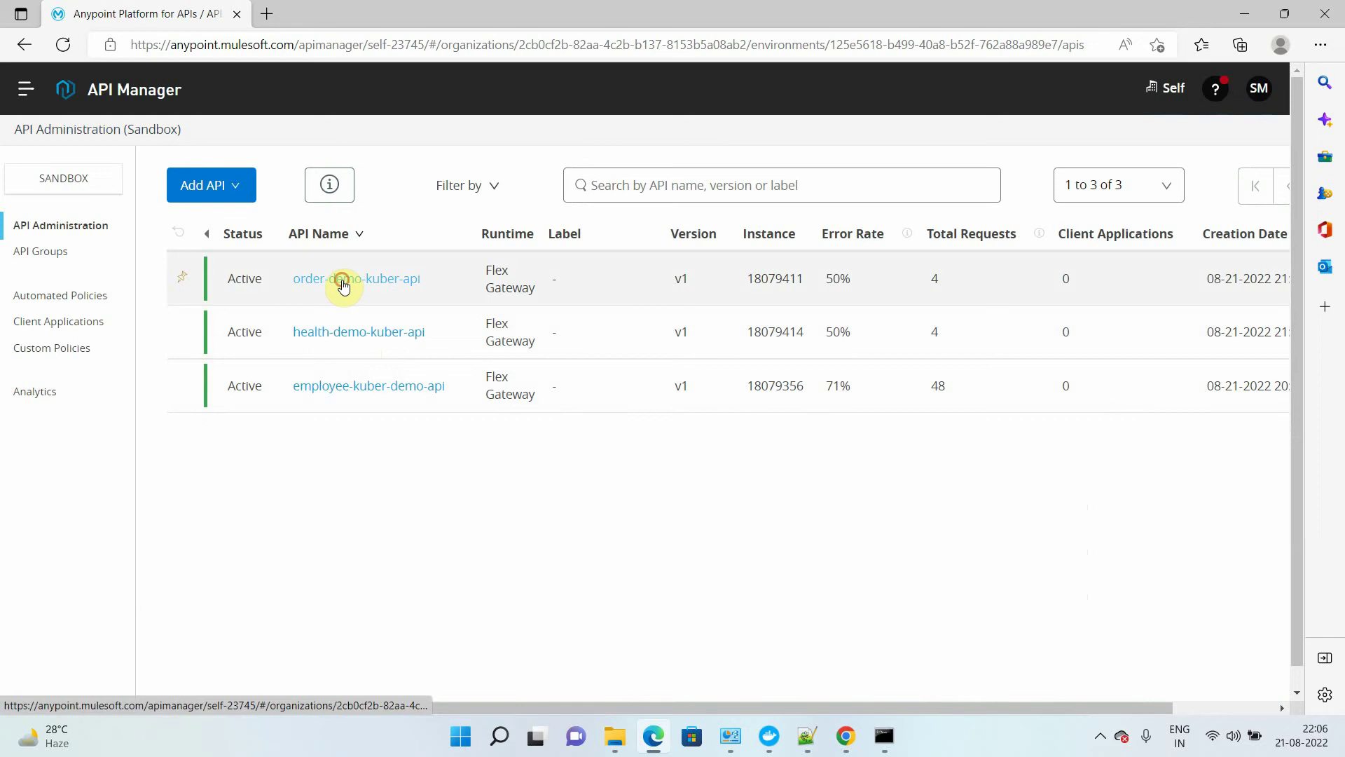
- Reopen order-demo-kuber-api settings, change the port to 8082, and save & apply
{"action": "left_click", "coordinate": [343, 280]}
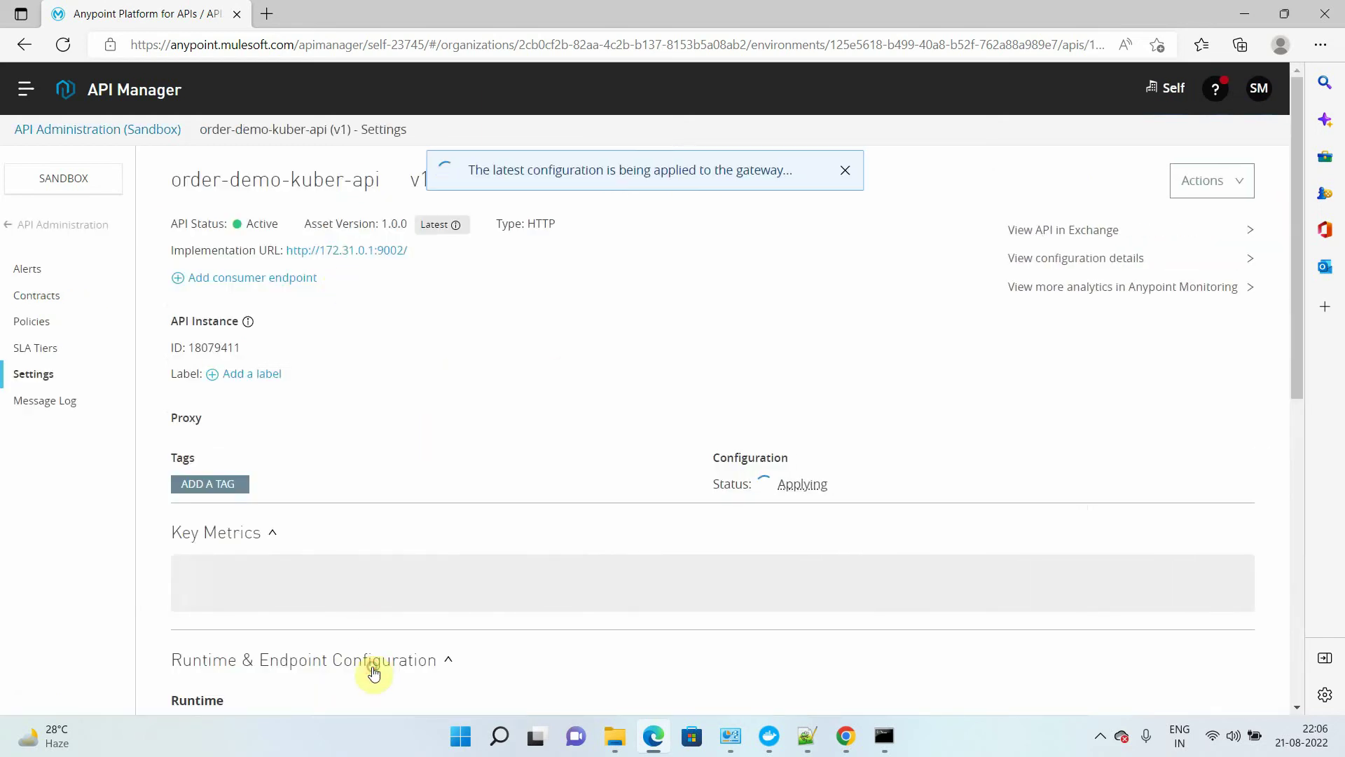
{"action": "scroll", "coordinate": [406, 459], "scroll_direction": "down", "scroll_amount": 10}
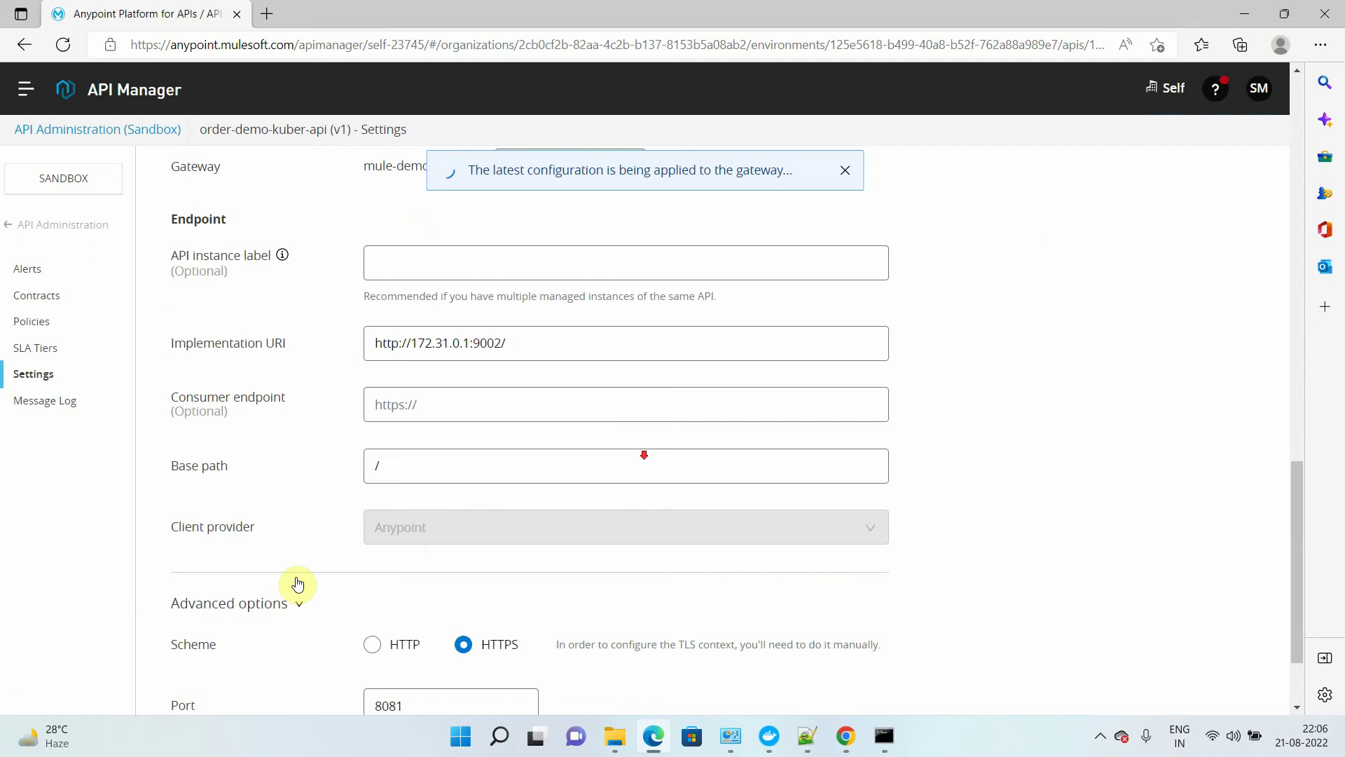
{"action": "scroll", "coordinate": [298, 584], "scroll_direction": "down", "scroll_amount": 2}
{"action": "left_click", "coordinate": [441, 581]}
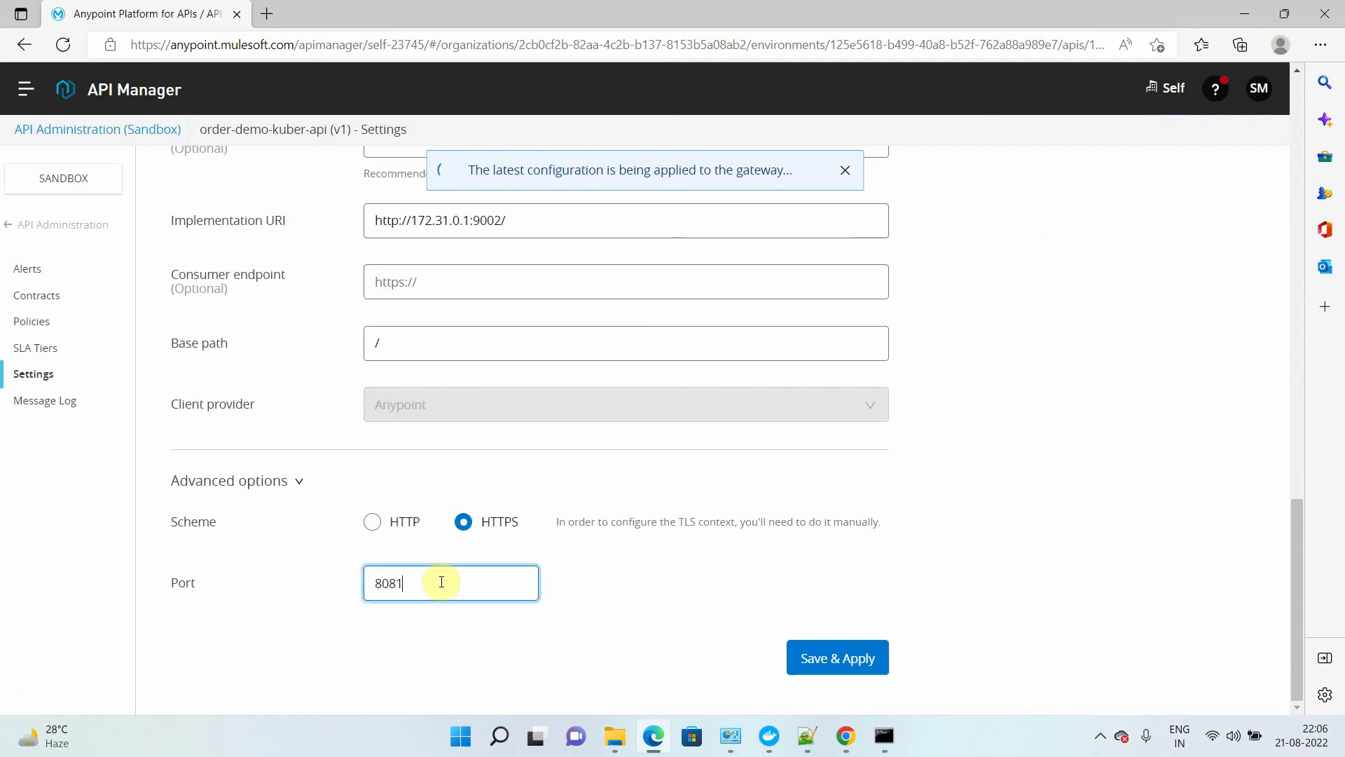
{"action": "key", "text": "BackSpace"}
{"action": "type", "text": "2"}
{"action": "left_click", "coordinate": [833, 656]}
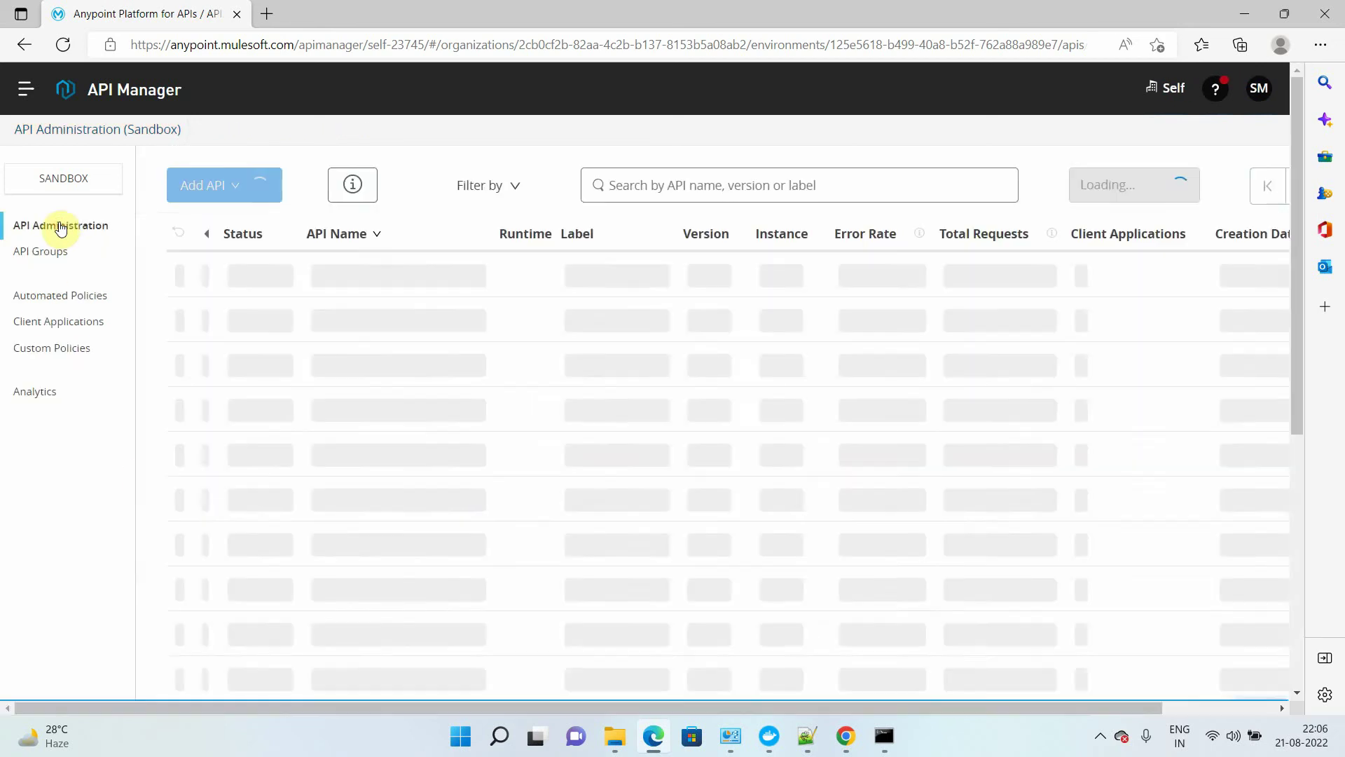
- Set employee-kuber-demo-api to HTTPS with port 8081 and save & apply
{"action": "left_click", "coordinate": [328, 387]}
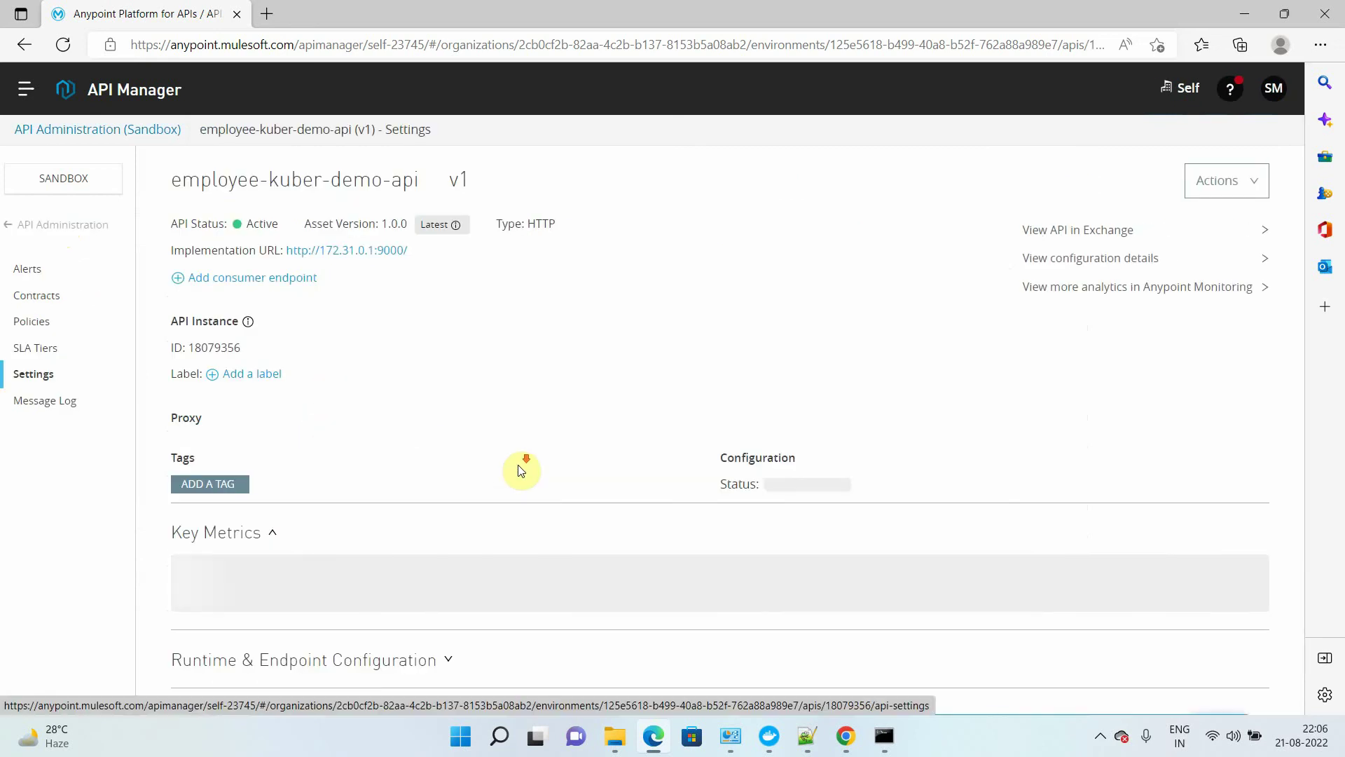
{"action": "left_click", "coordinate": [422, 660]}
{"action": "scroll", "coordinate": [421, 547], "scroll_direction": "down", "scroll_amount": 5}
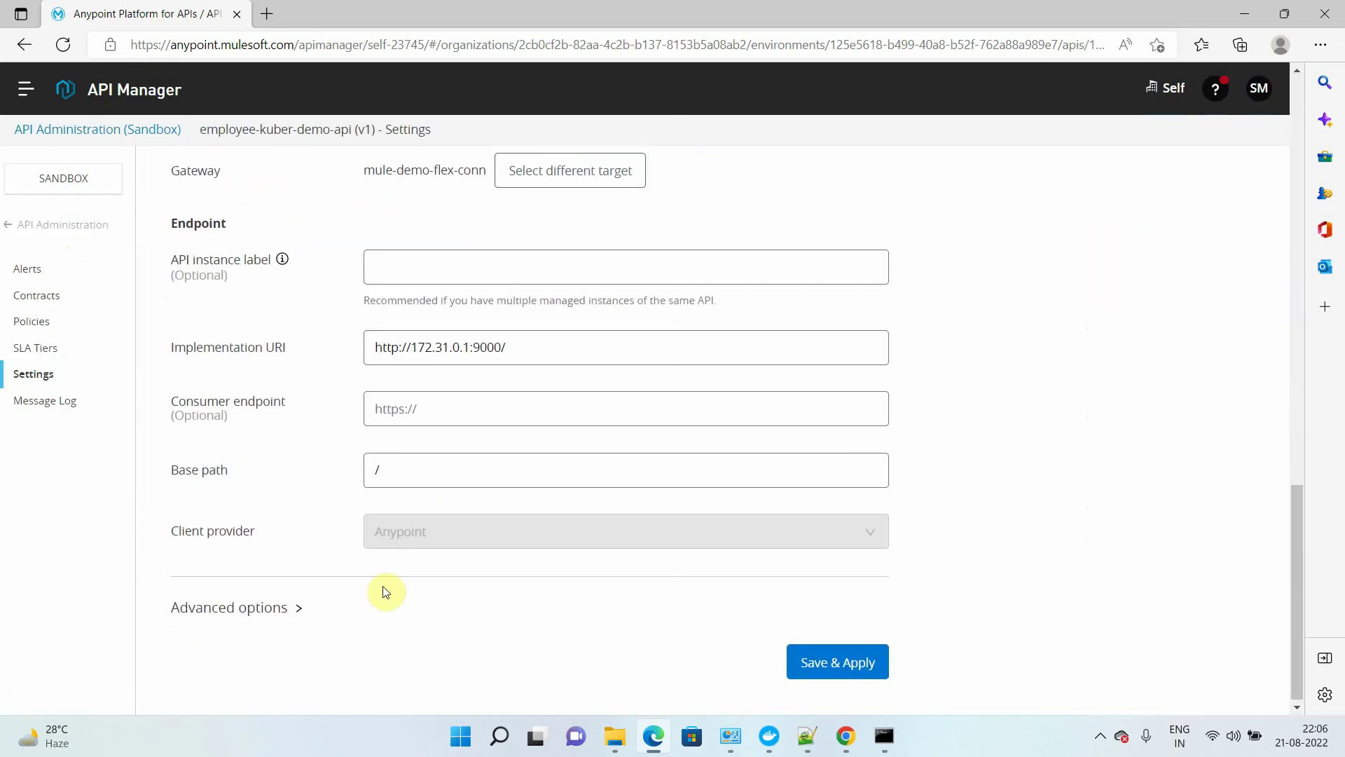
{"action": "left_click", "coordinate": [242, 607]}
{"action": "scroll", "coordinate": [595, 519], "scroll_direction": "down", "scroll_amount": 2}
{"action": "left_click", "coordinate": [420, 582]}
{"action": "key", "text": "BackSpace"}
{"action": "type", "text": "2"}
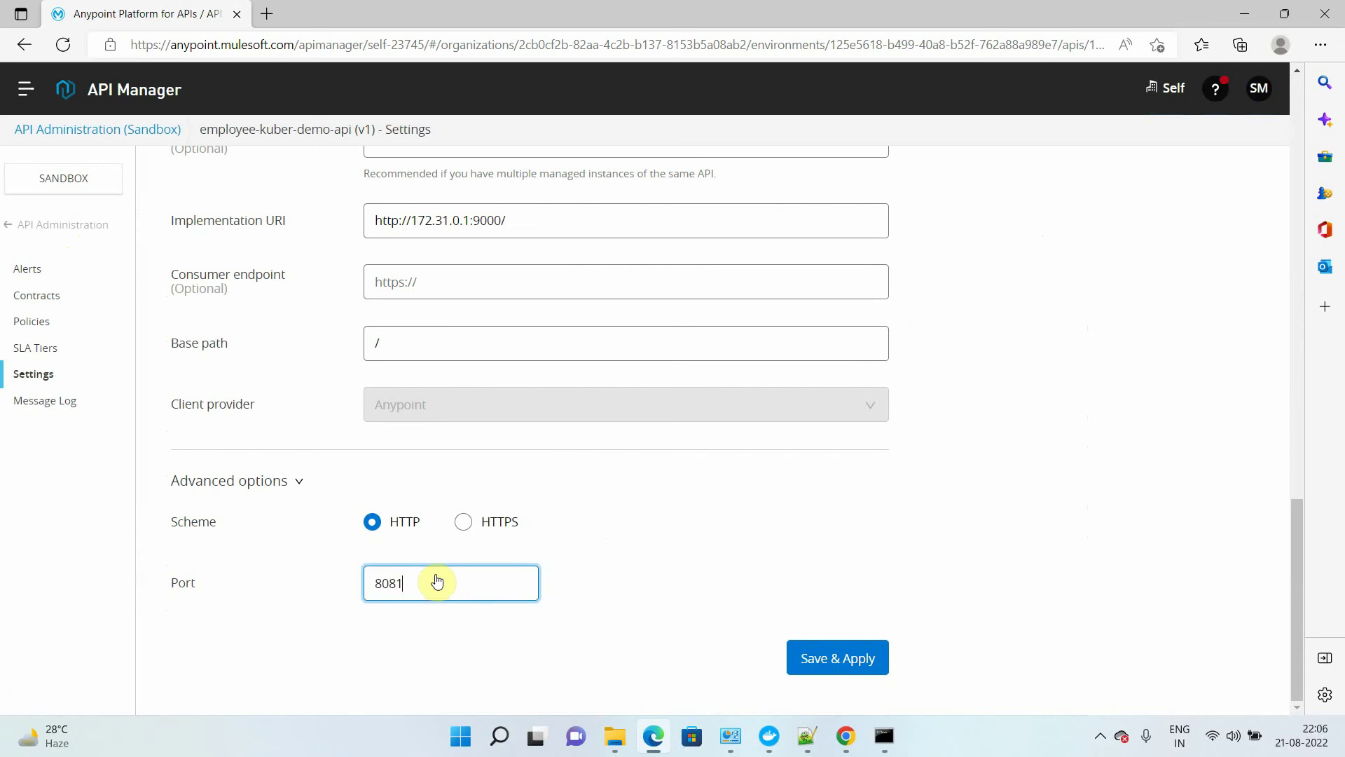
{"action": "left_click", "coordinate": [464, 522]}
{"action": "left_click", "coordinate": [420, 577]}
{"action": "key", "text": "BackSpace"}
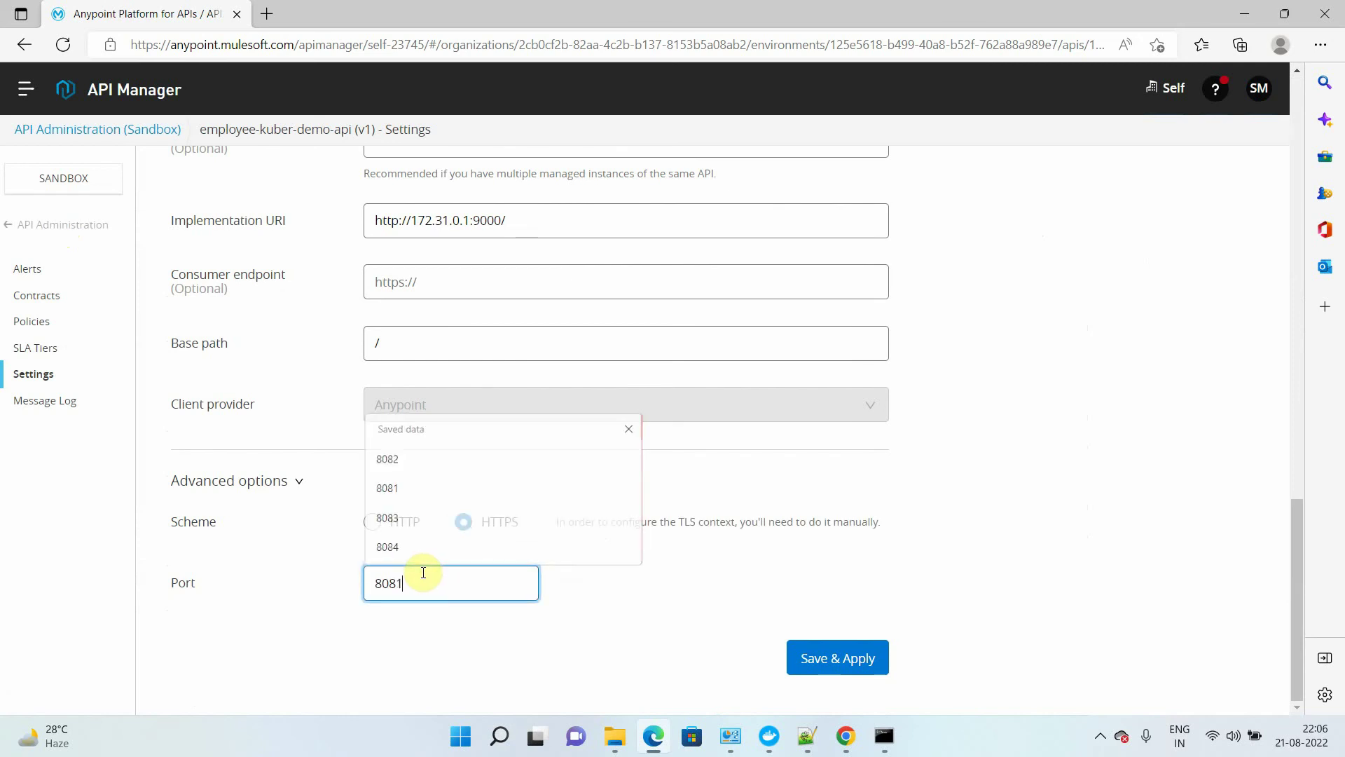
{"action": "type", "text": "1"}
{"action": "left_click", "coordinate": [820, 658]}
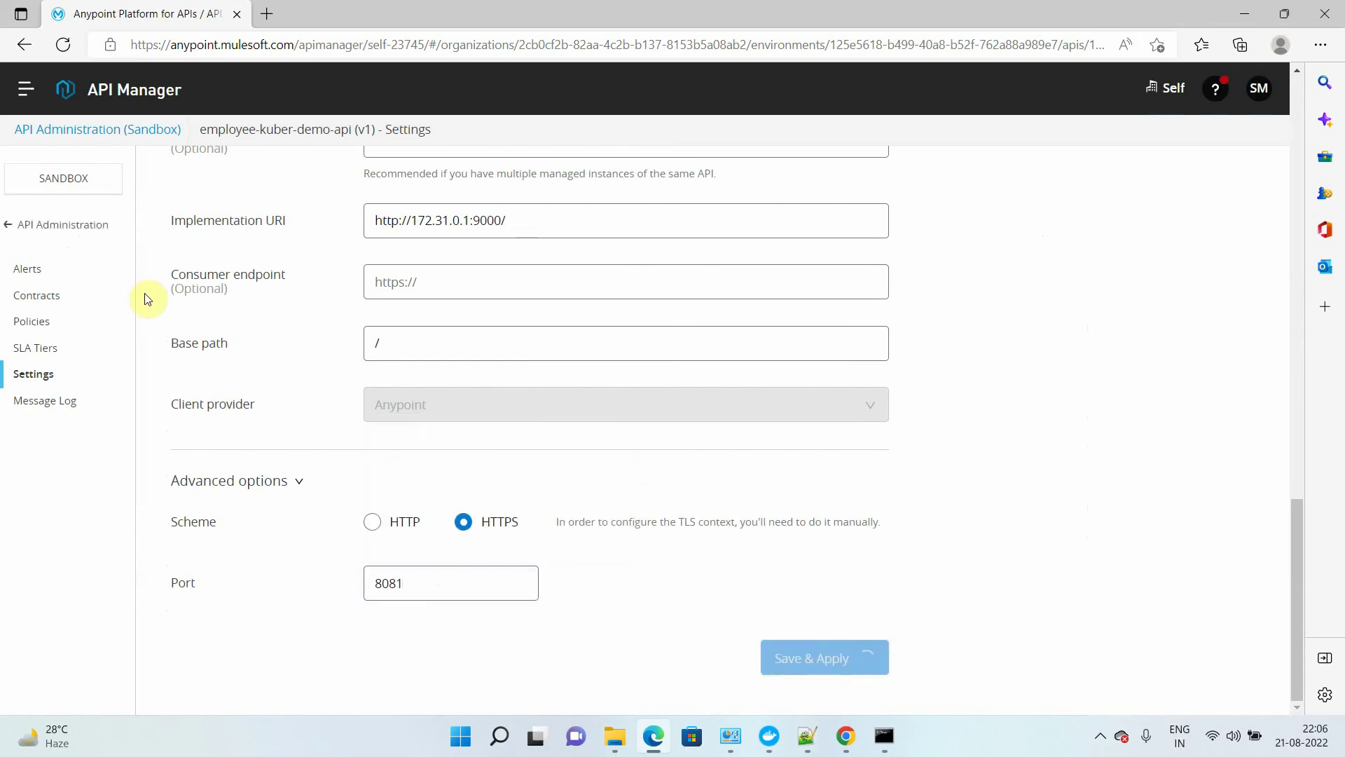
{"action": "left_click", "coordinate": [43, 224]}
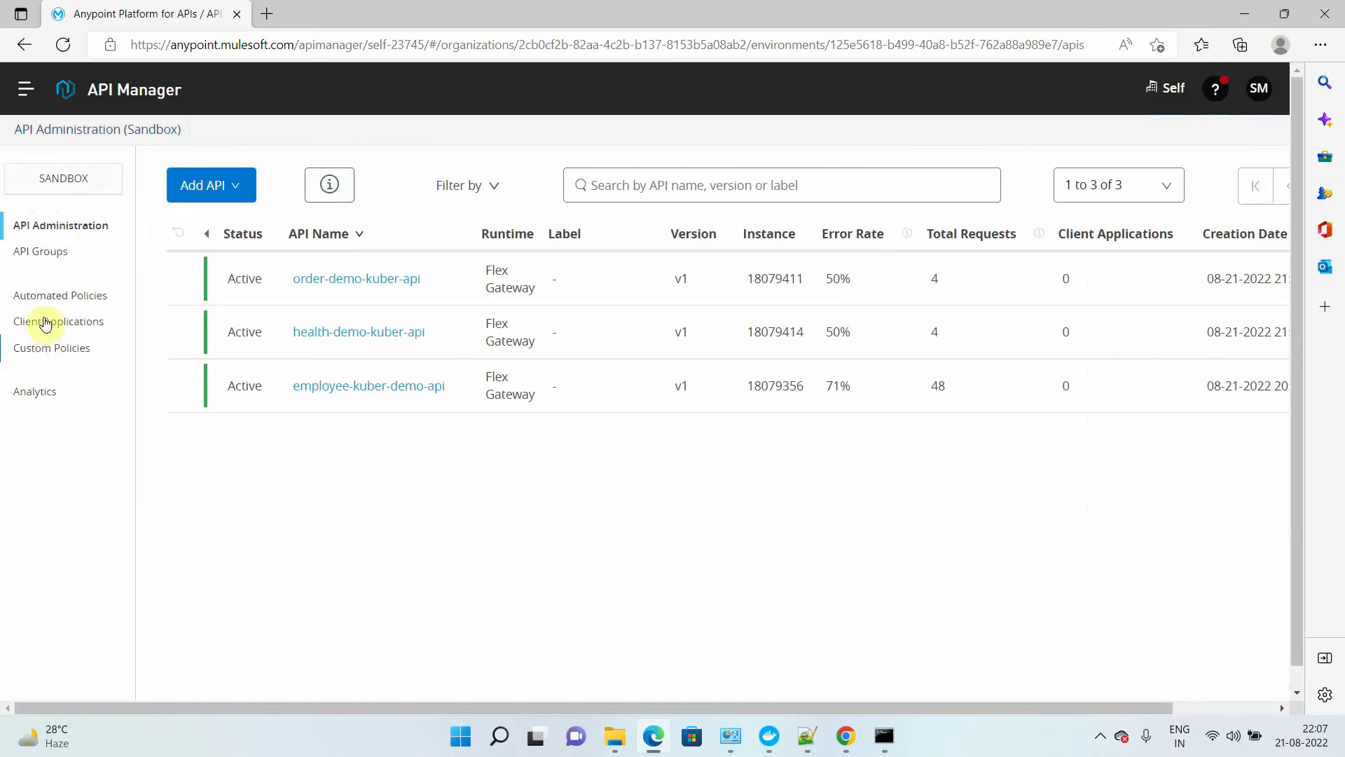
- Go to Runtime Manager's Flex Gateways list, then return to ingress-tls.yml in Notepad++
{"action": "left_click", "coordinate": [25, 89]}
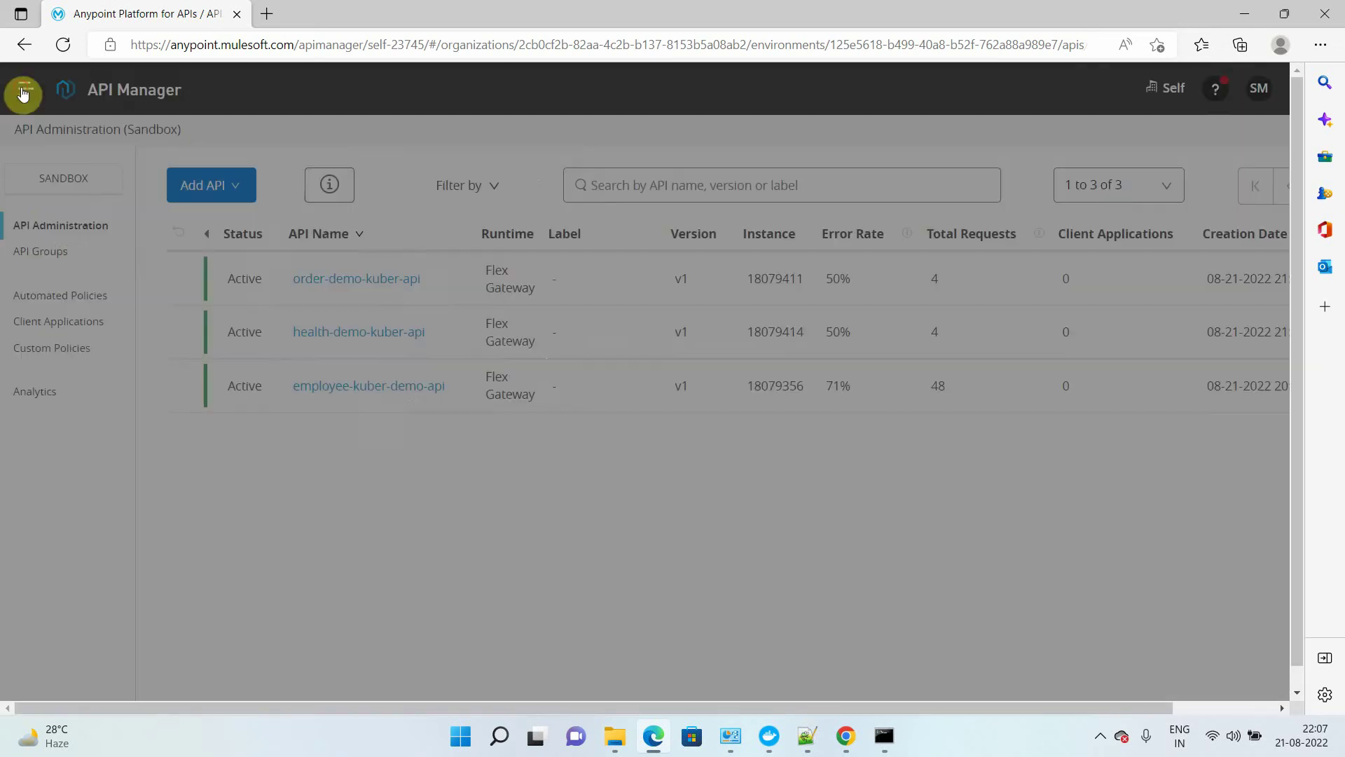
{"action": "left_click", "coordinate": [143, 459]}
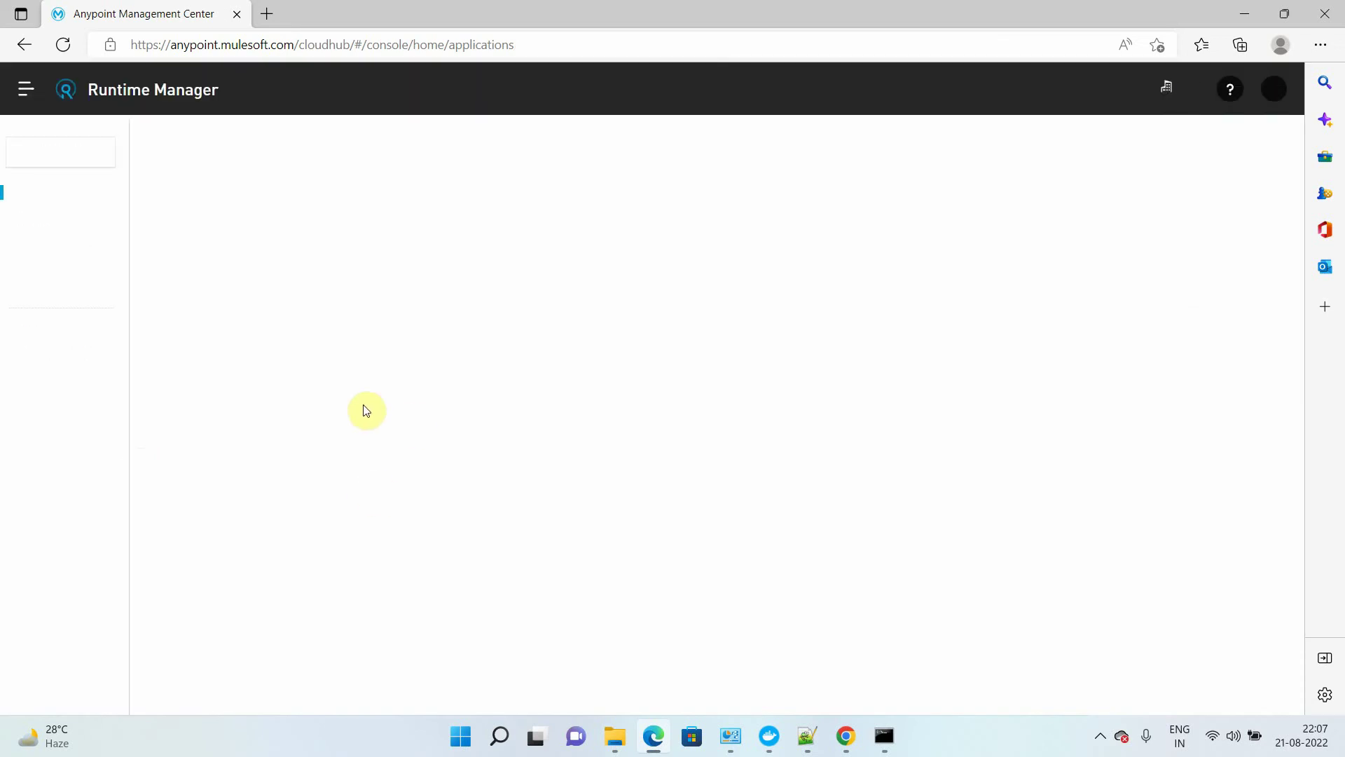
{"action": "left_click", "coordinate": [39, 245]}
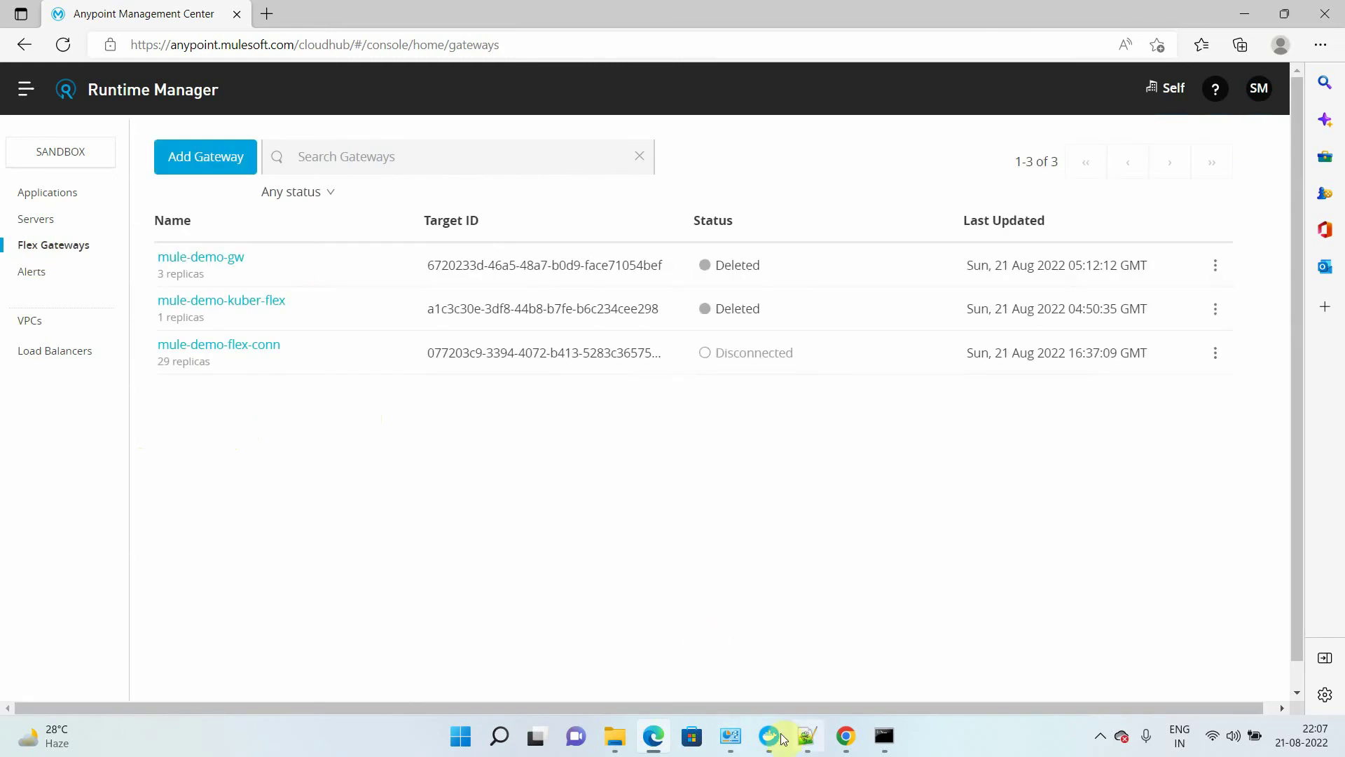
{"action": "left_click", "coordinate": [805, 737]}
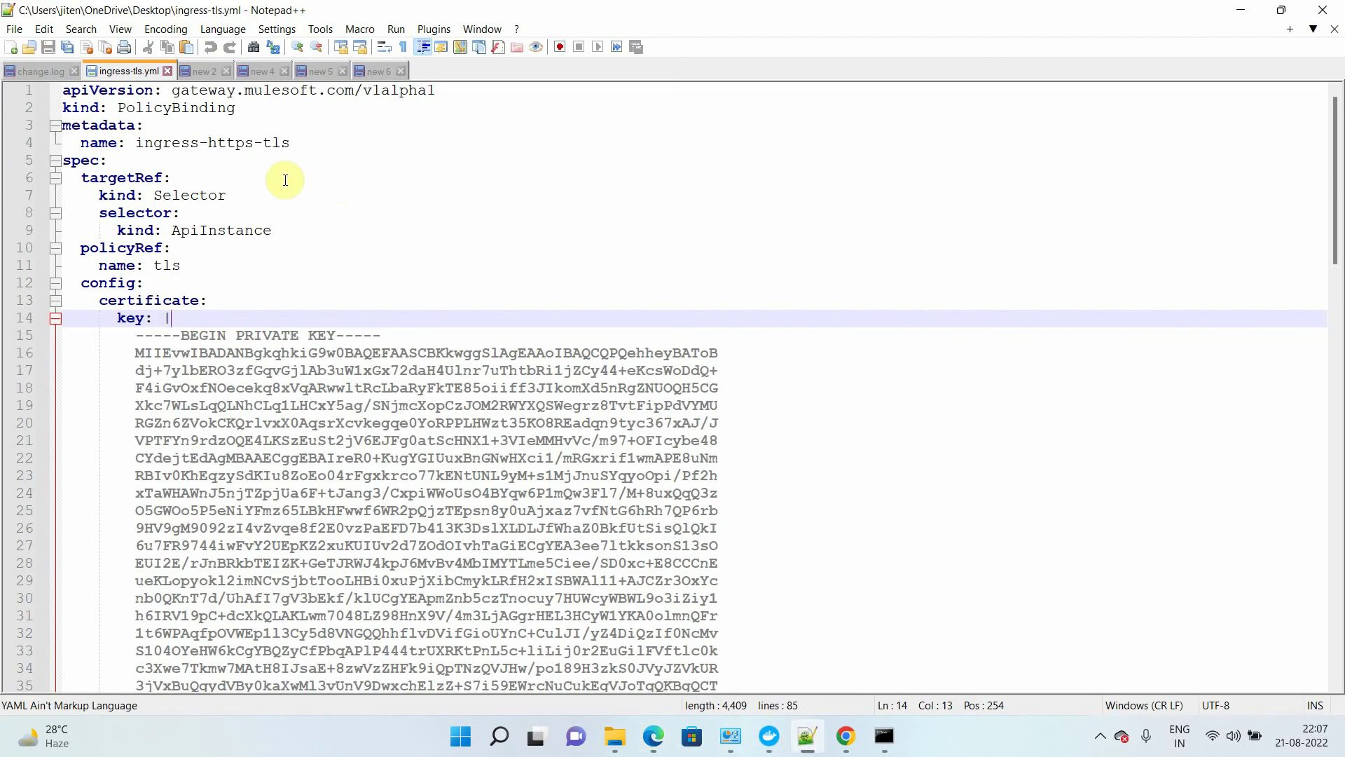
- Go to the new 5 note and select the full helm upgrade command on line 1
{"action": "left_click", "coordinate": [379, 71]}
{"action": "left_click", "coordinate": [313, 73]}
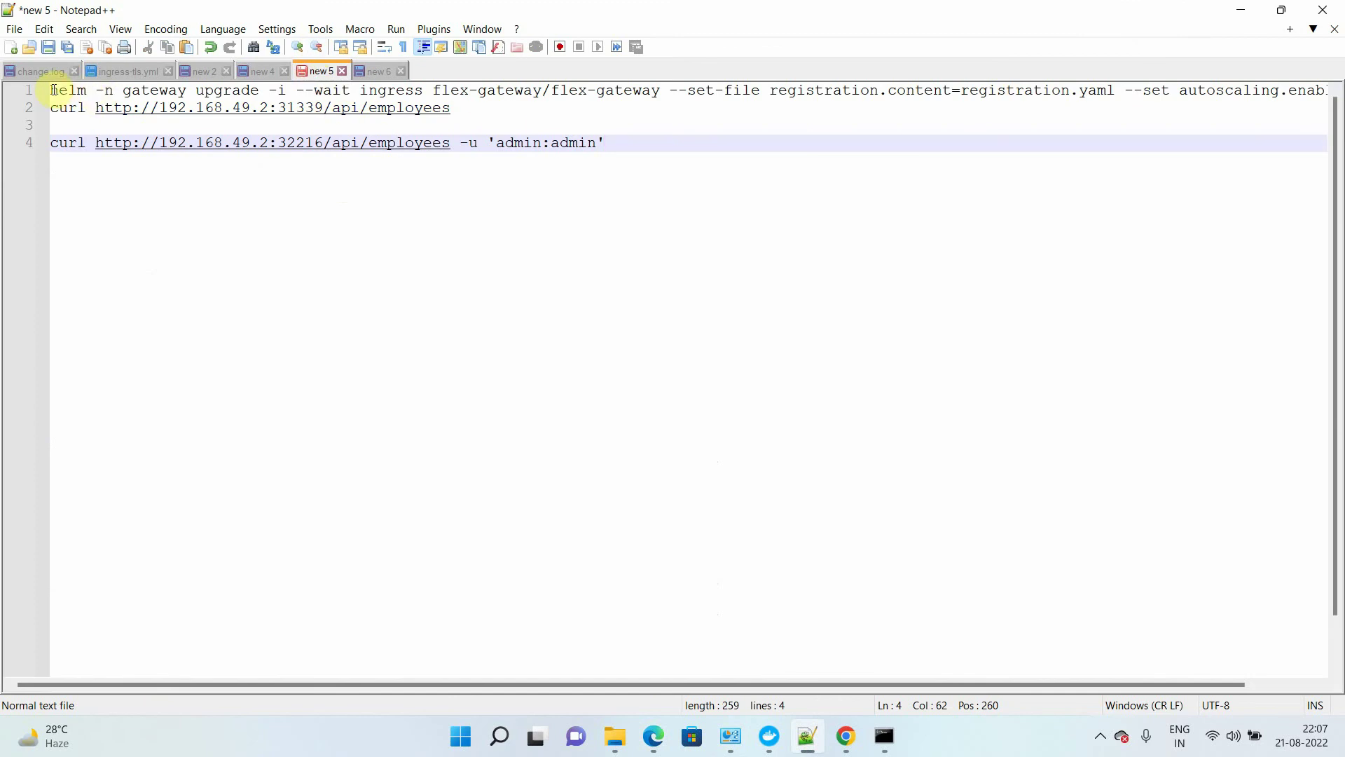
{"action": "left_click_drag", "start_coordinate": [54, 90], "coordinate": [1335, 90]}
{"action": "key", "text": "ctrl+c"}
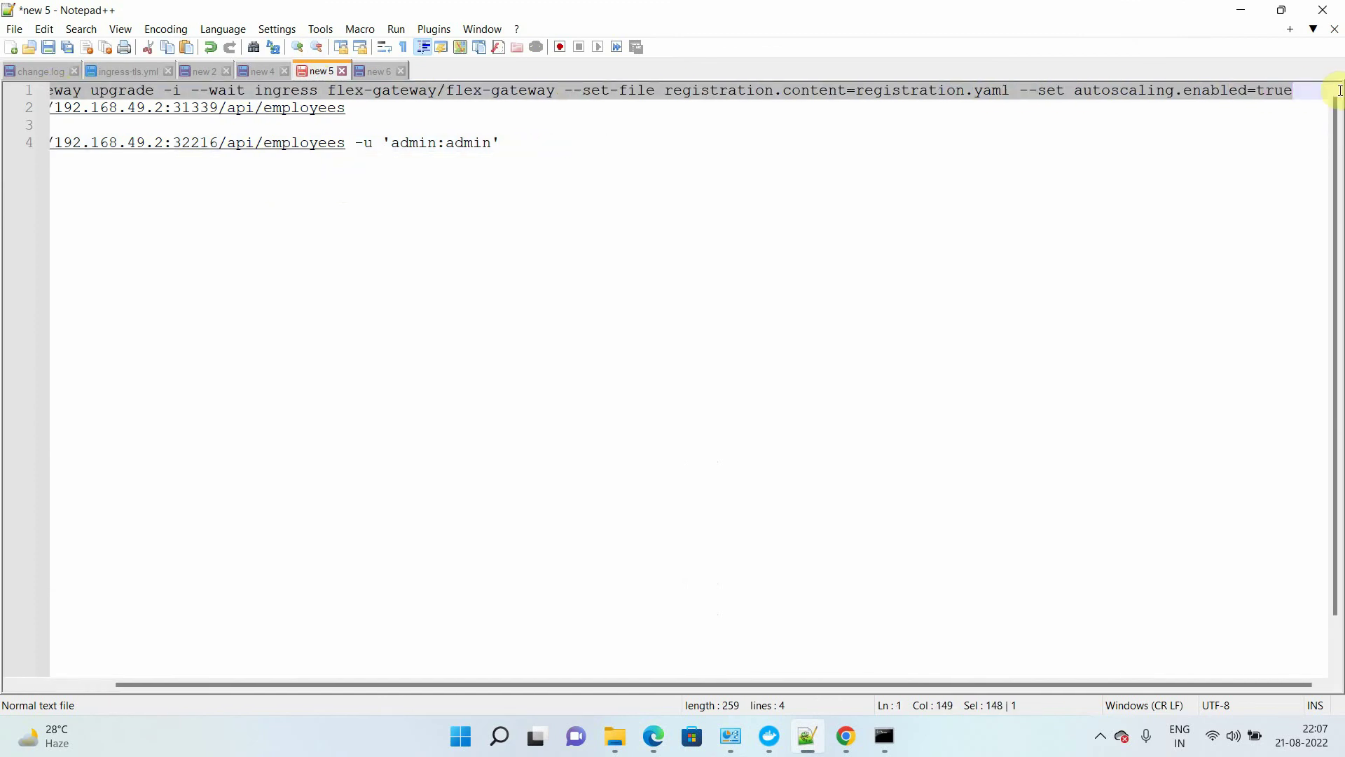
- Navigate File Explorer to the C:\Users\jiten\flex-gateway-kuber folder
{"action": "left_click", "coordinate": [501, 736]}
{"action": "type", "text": "cmd"}
{"action": "key", "text": "Return"}
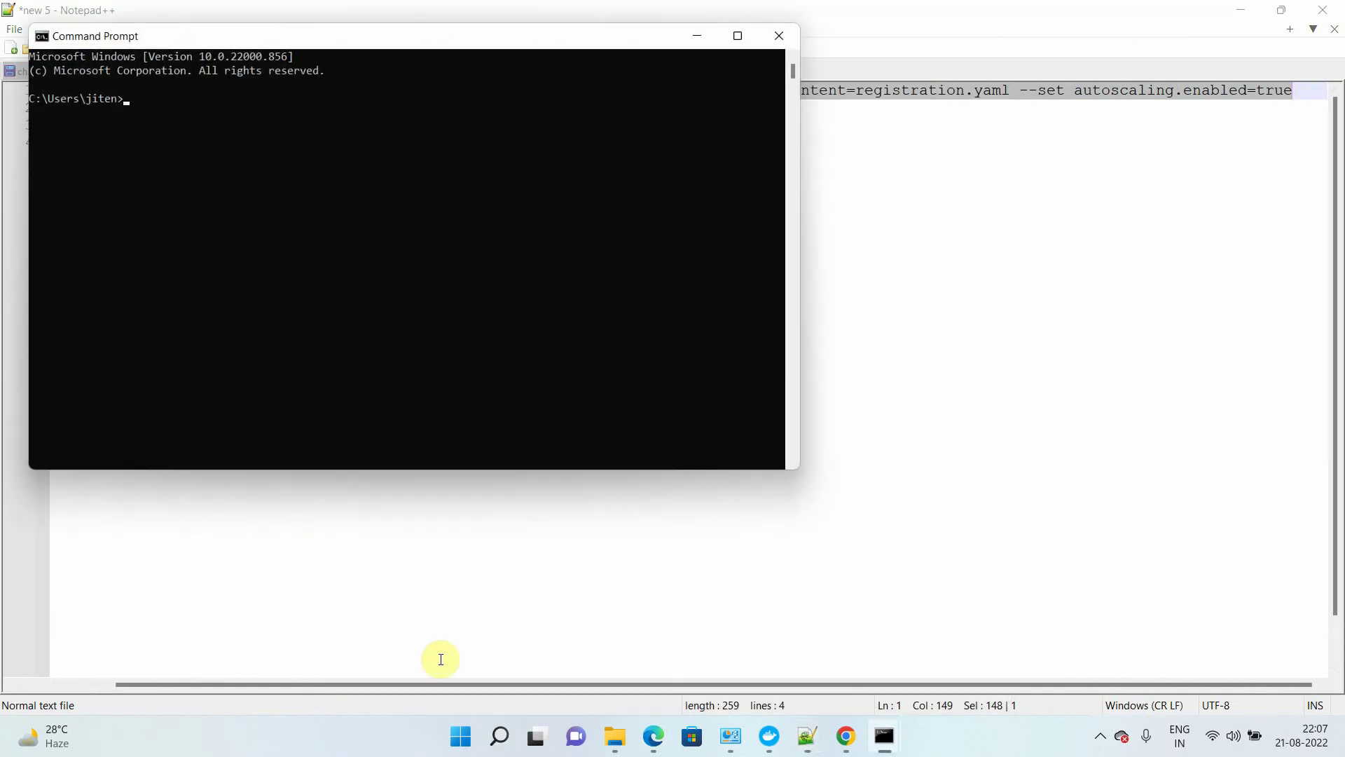
{"action": "mouse_move", "coordinate": [623, 737]}
{"action": "left_click", "coordinate": [574, 621]}
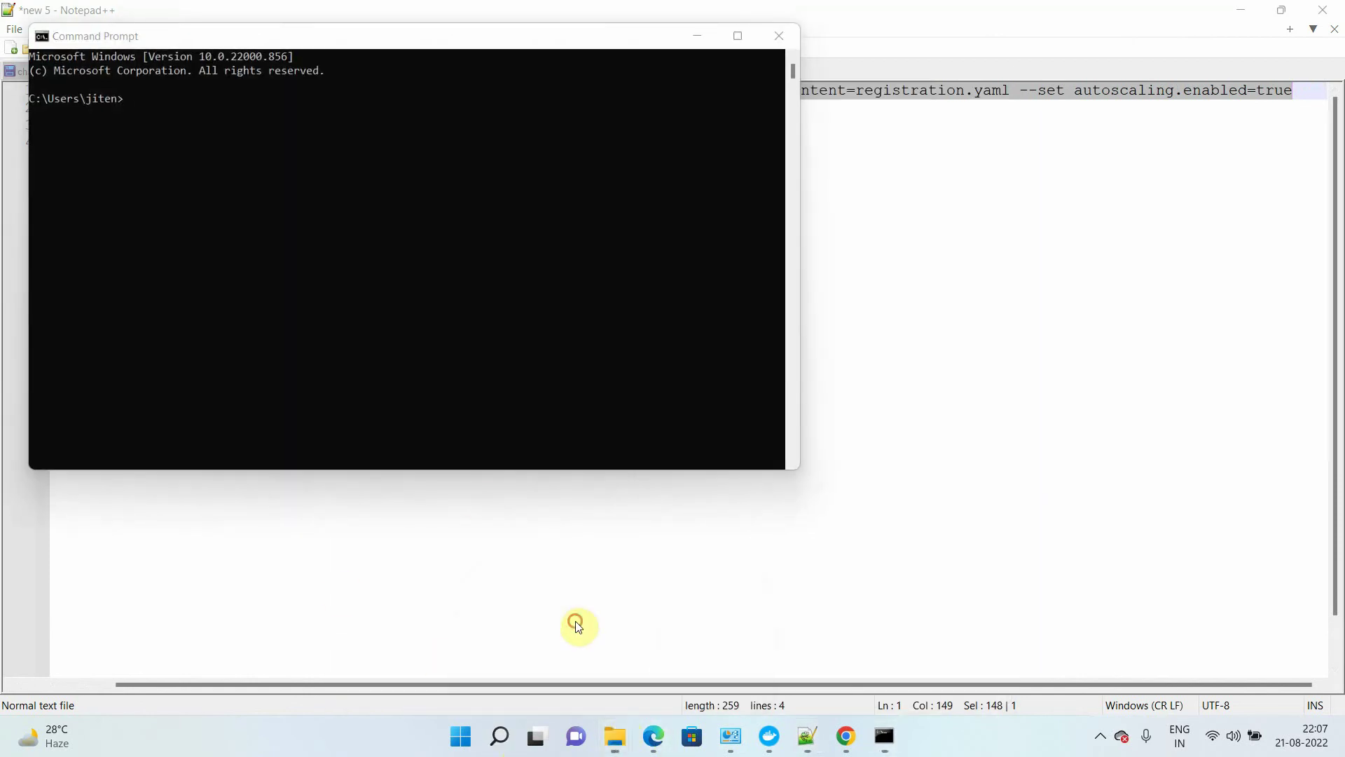
{"action": "left_click", "coordinate": [539, 84]}
{"action": "type", "text": "c"}
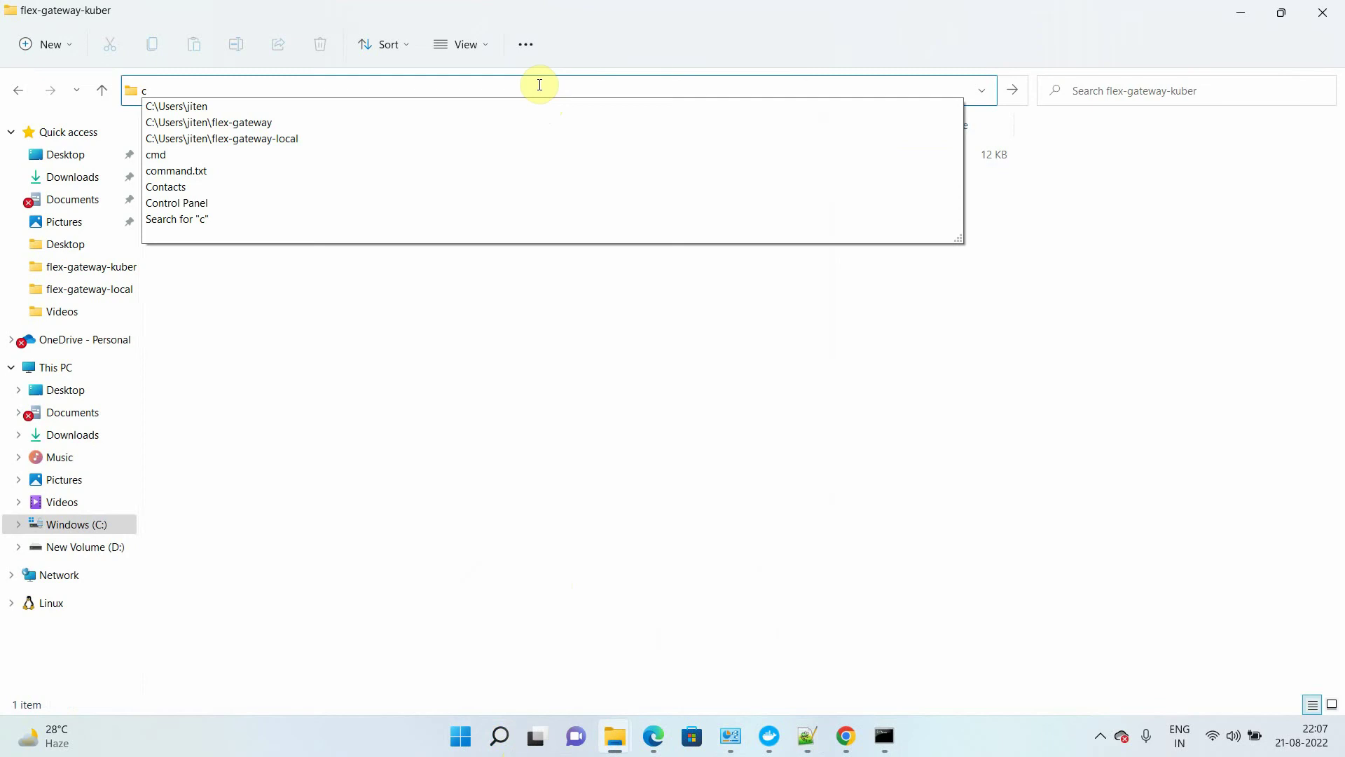
{"action": "key", "text": "Escape"}
{"action": "left_click", "coordinate": [20, 89]}
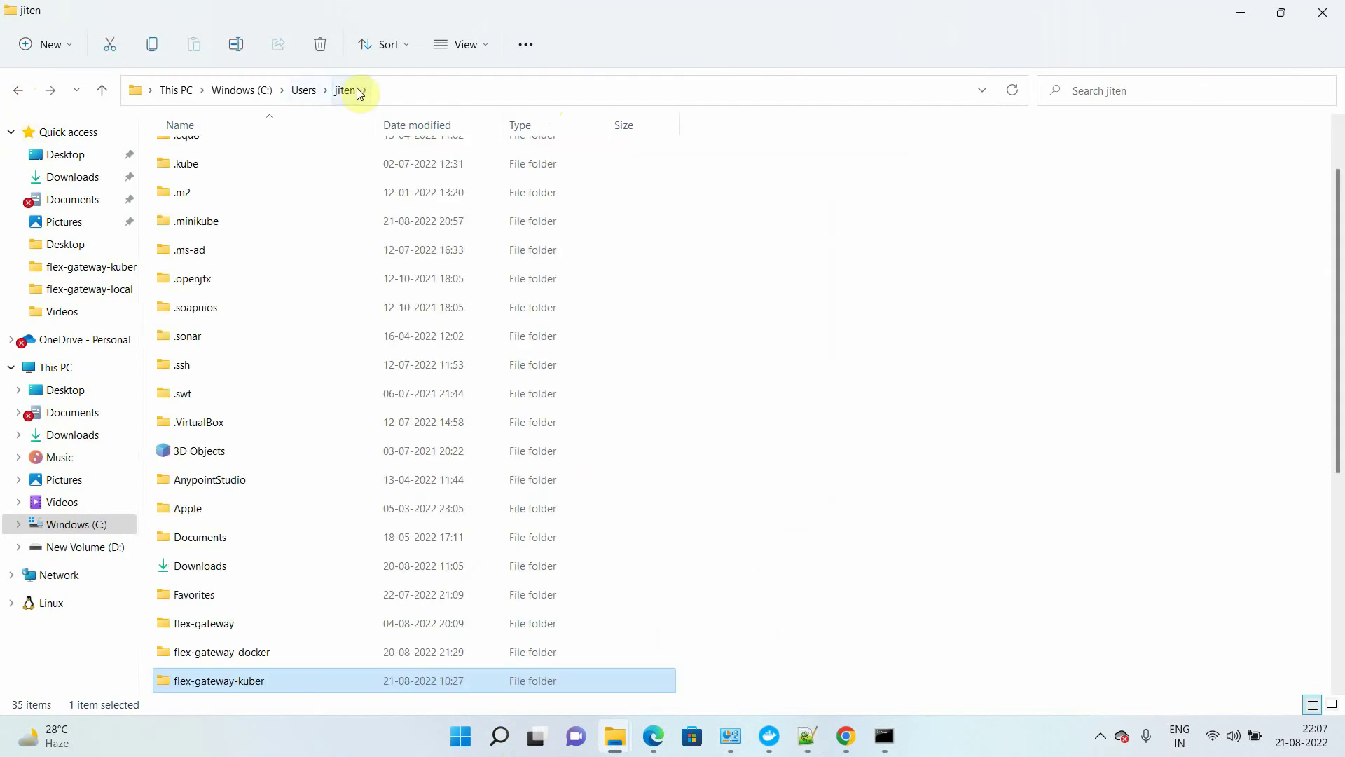
{"action": "double_click", "coordinate": [237, 681]}
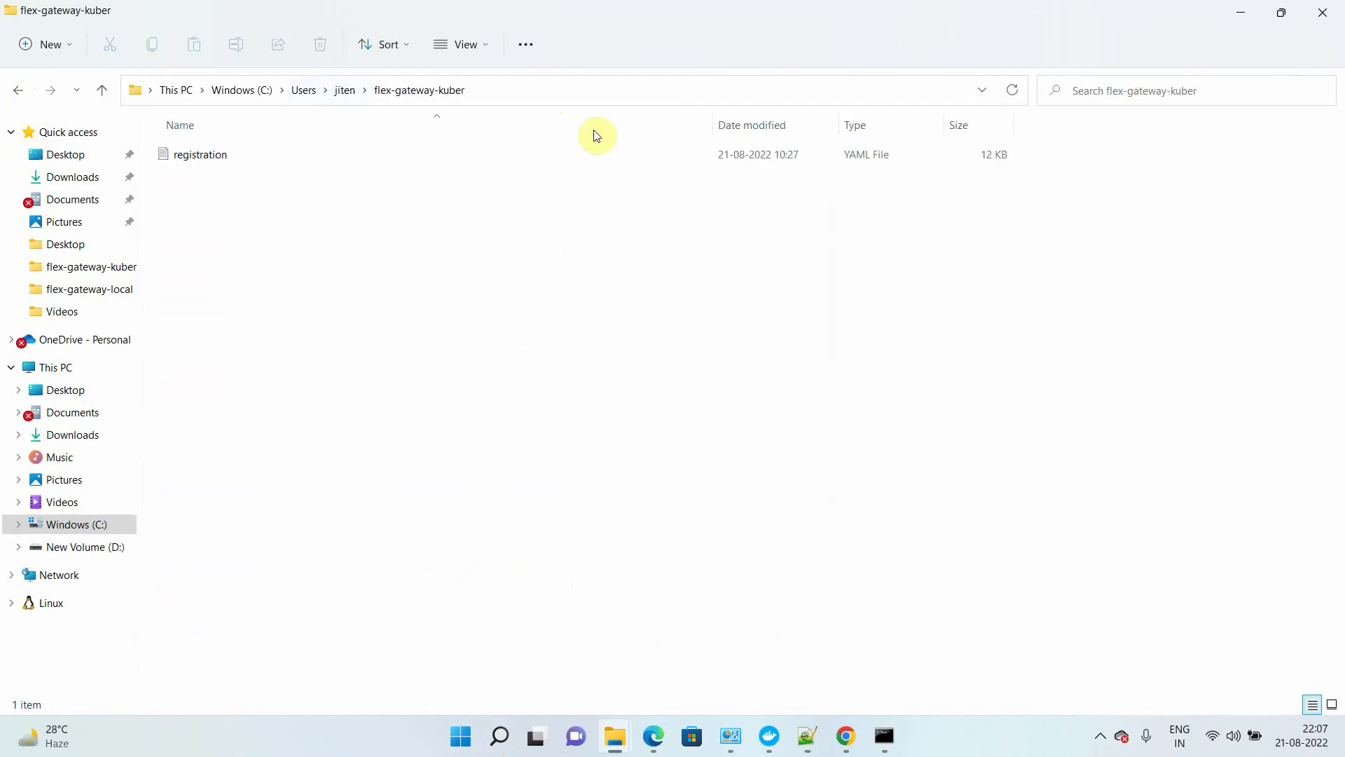
- Open a command prompt in flex-gateway-kuber and run the pasted helm upgrade command
{"action": "left_click", "coordinate": [612, 86]}
{"action": "type", "text": "cmd"}
{"action": "key", "text": "Return"}
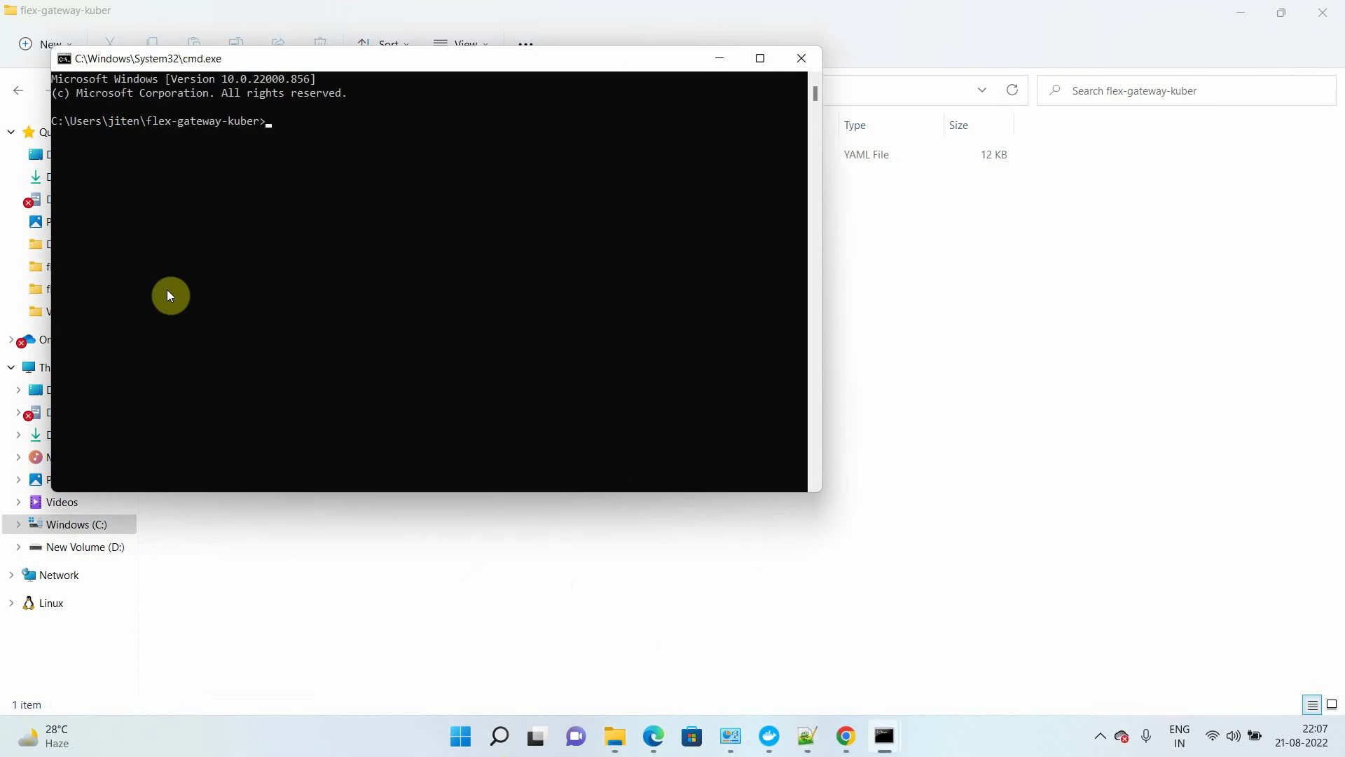
{"action": "key", "text": "ctrl+v"}
{"action": "key", "text": "Return"}
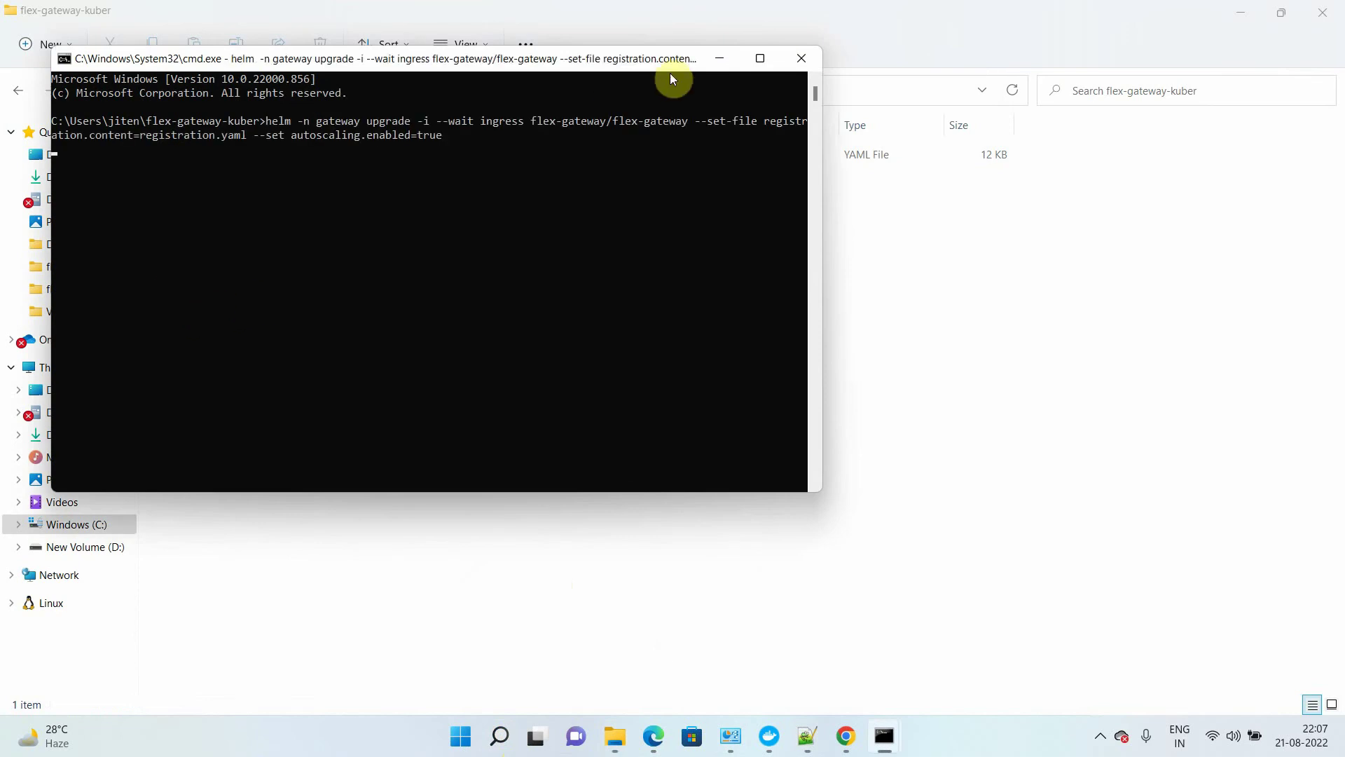
{"action": "left_click", "coordinate": [709, 57]}
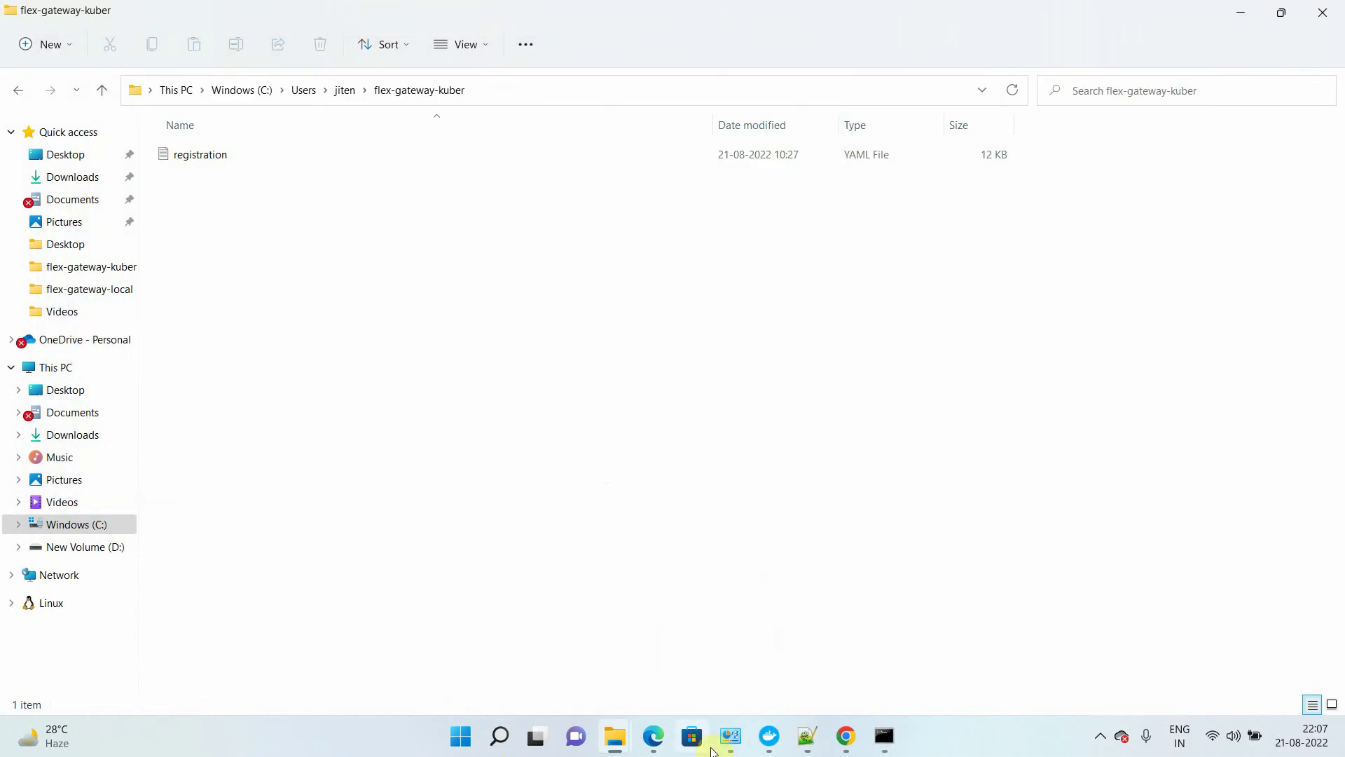
{"action": "left_click", "coordinate": [666, 739]}
- Refresh the Flex Gateways list so mule-demo-flex-conn shows updated, then open Windows search
{"action": "right_click", "coordinate": [516, 467]}
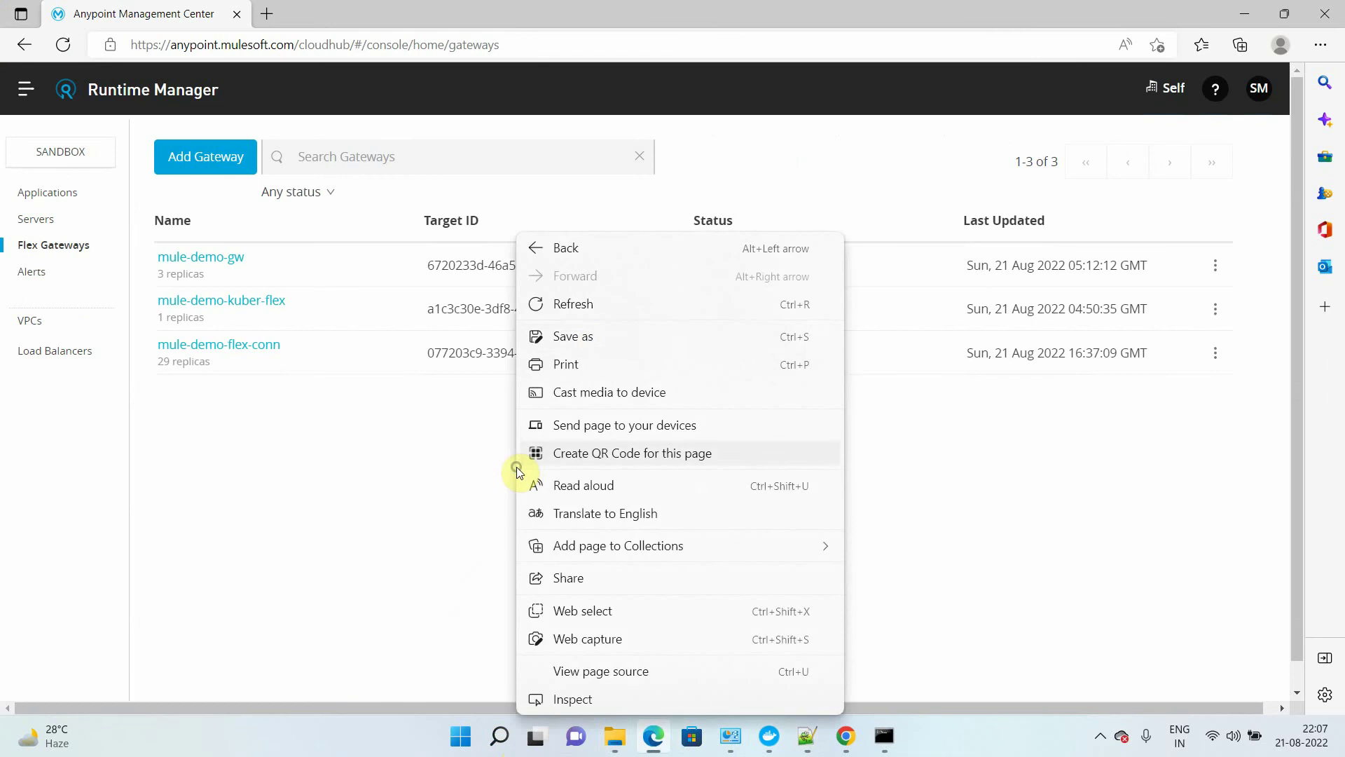
{"action": "left_click", "coordinate": [592, 306]}
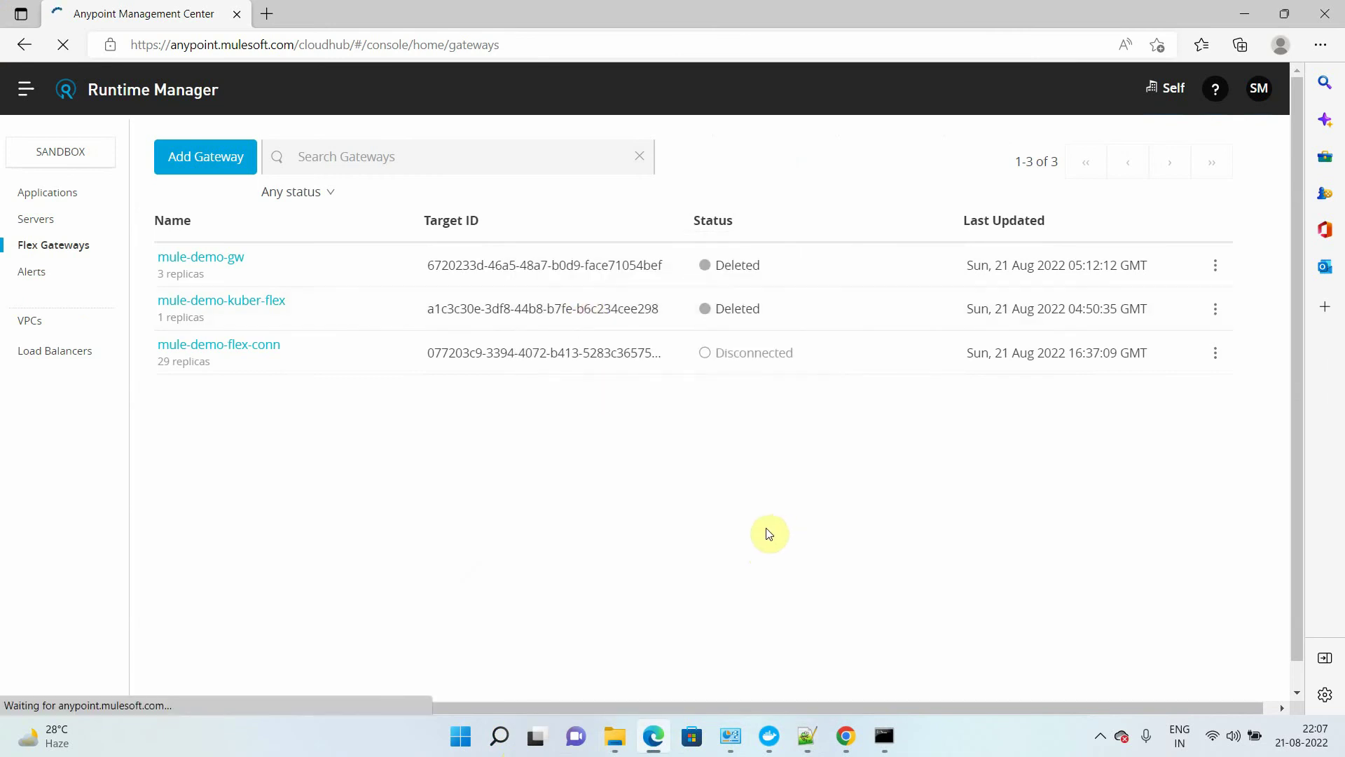
{"action": "mouse_move", "coordinate": [499, 739]}
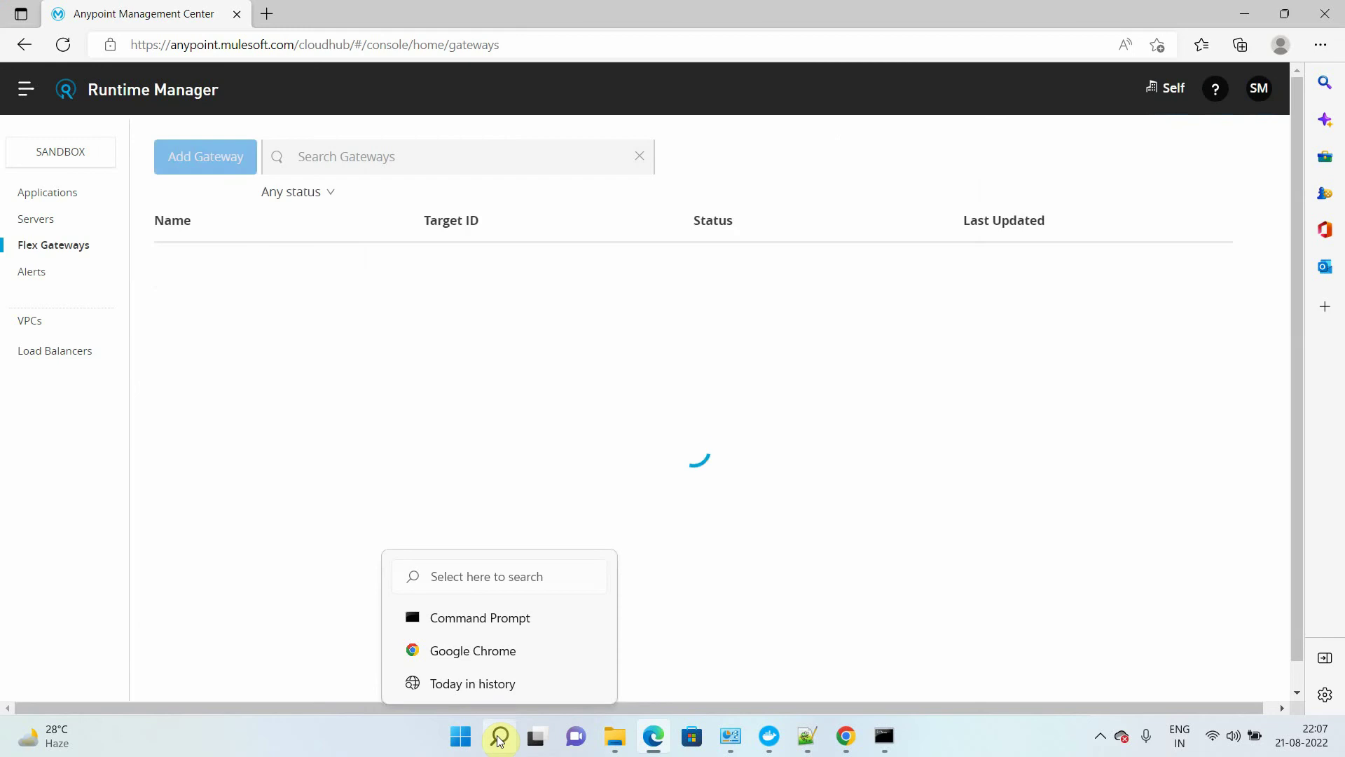
{"action": "left_click", "coordinate": [500, 739]}
{"action": "type", "text": "cmd"}
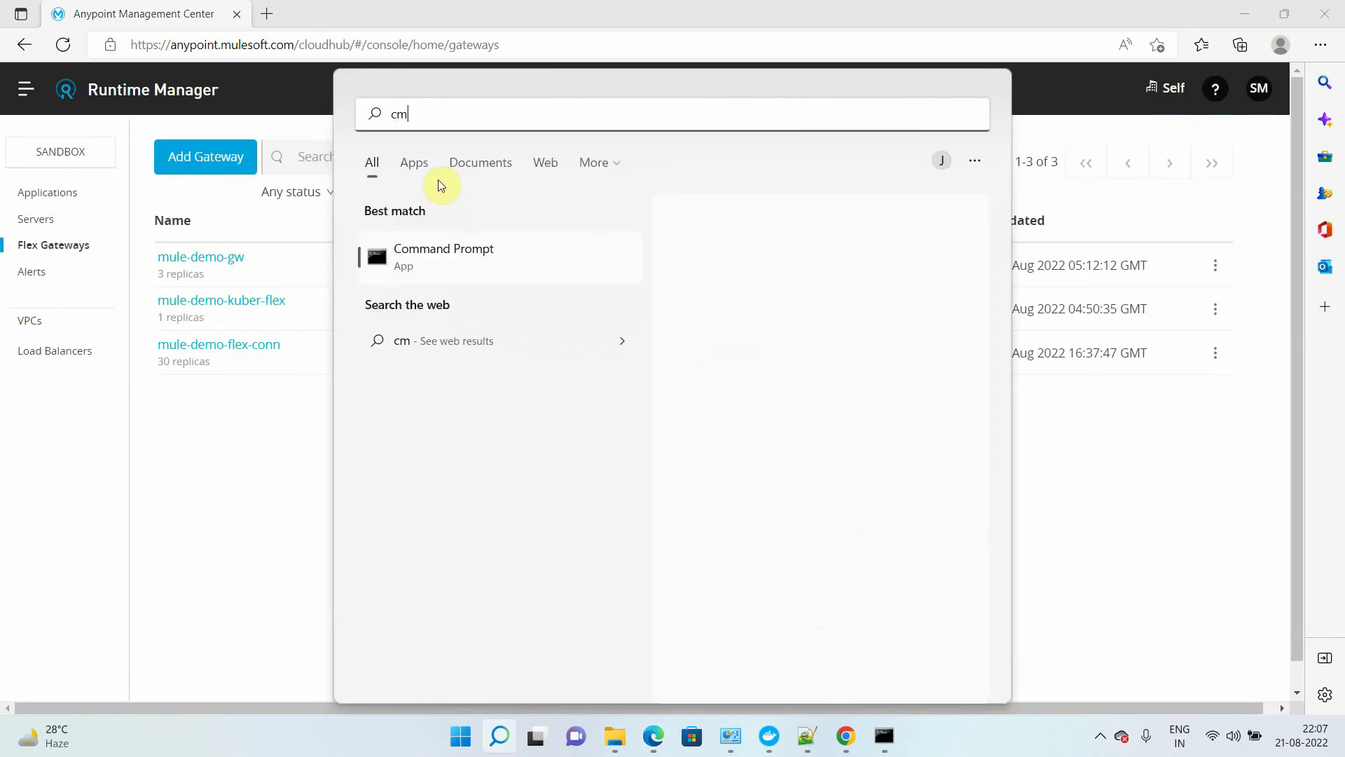
{"action": "key", "text": "Return"}
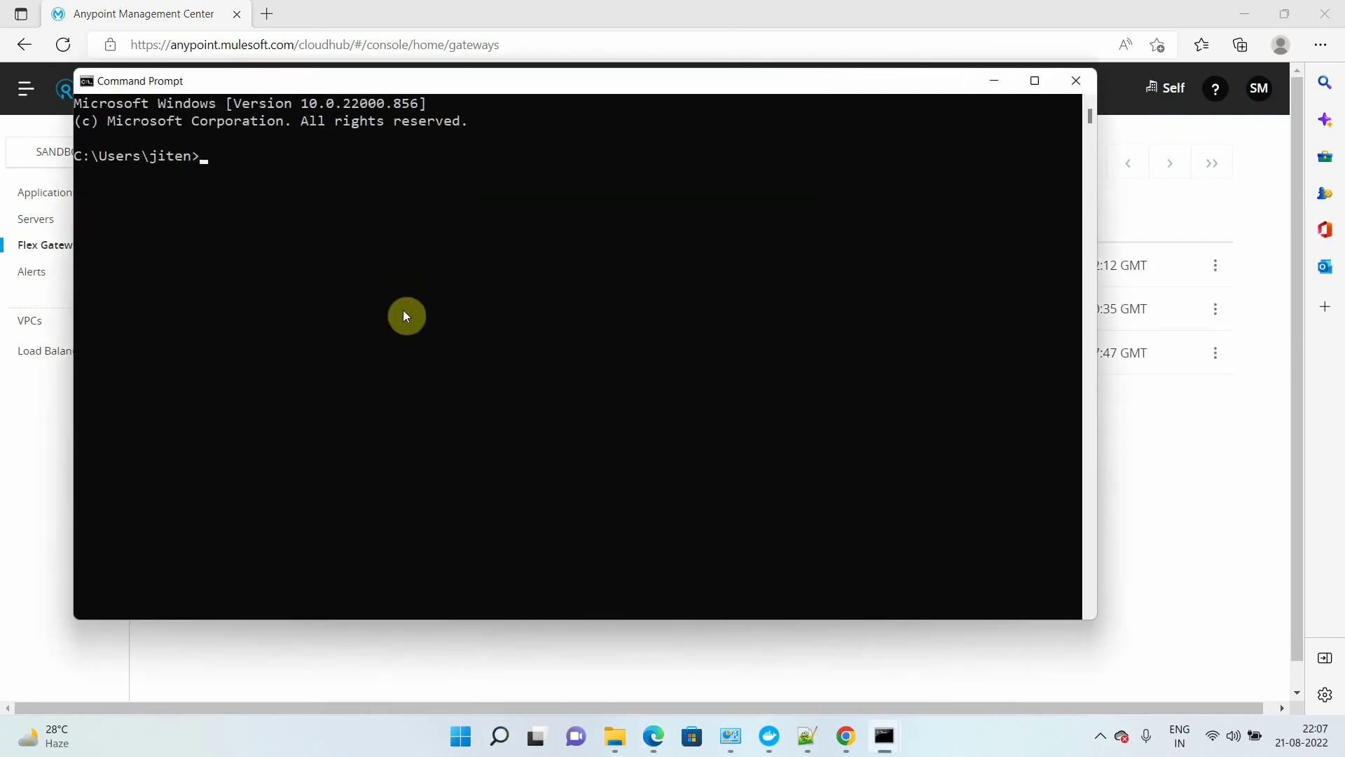
{"action": "type", "text": "minikube serv"}
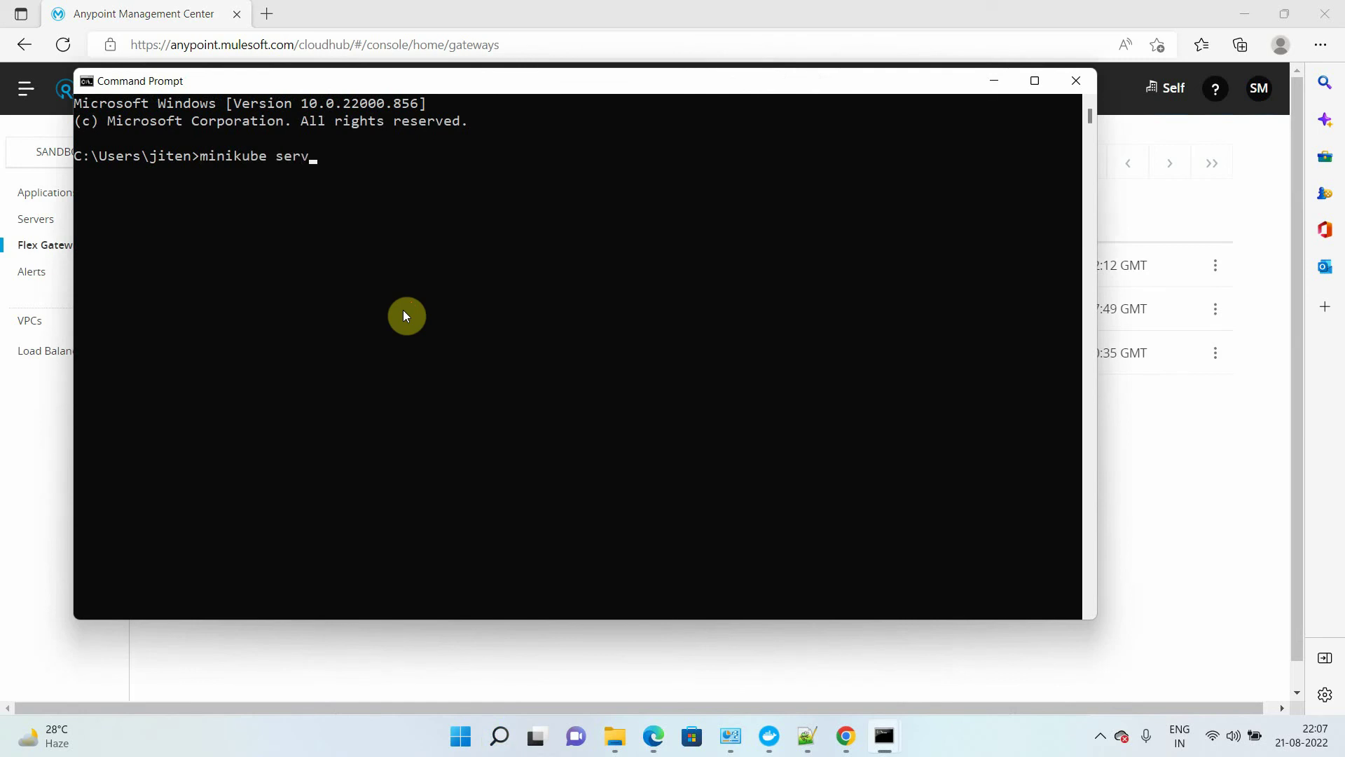
{"action": "type", "text": "ice ingress -n gateway"}
{"action": "key", "text": "Return"}
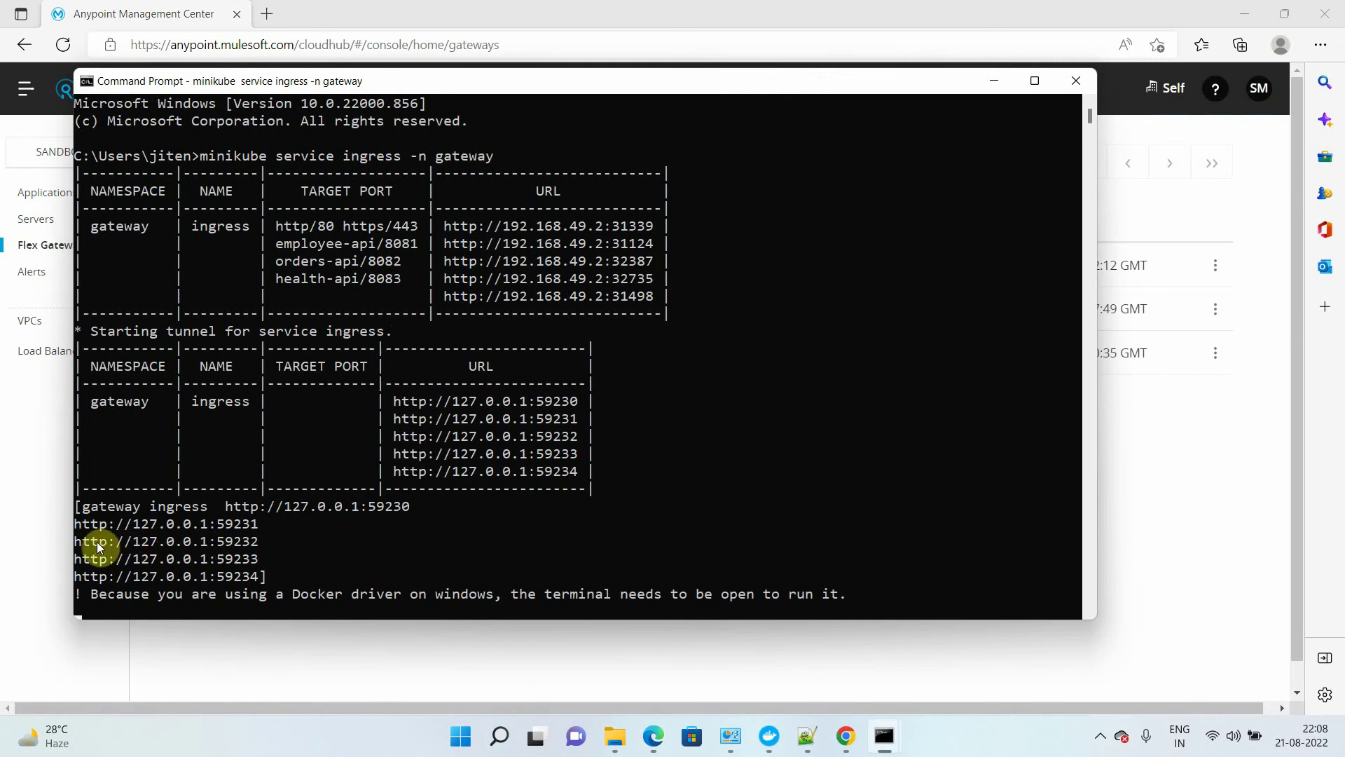
{"action": "left_click_drag", "start_coordinate": [82, 541], "coordinate": [134, 539]}
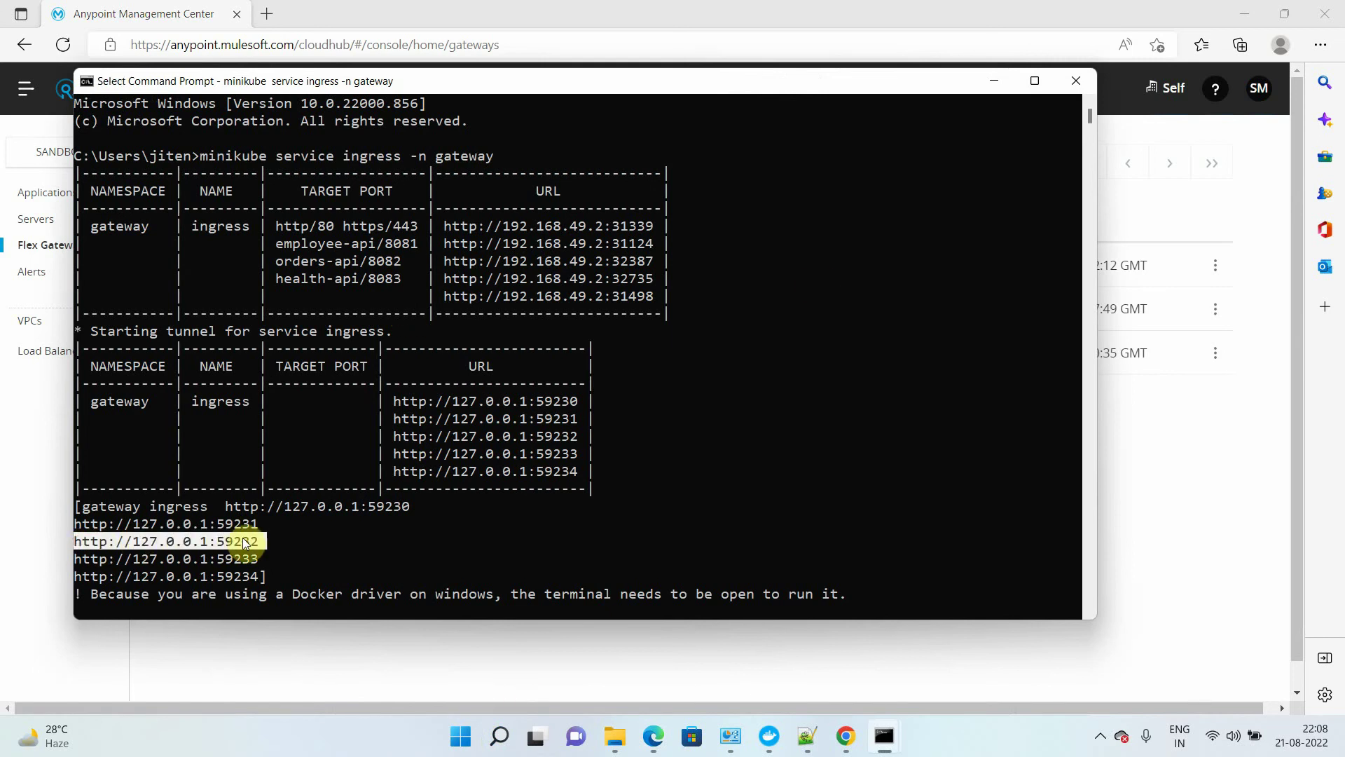
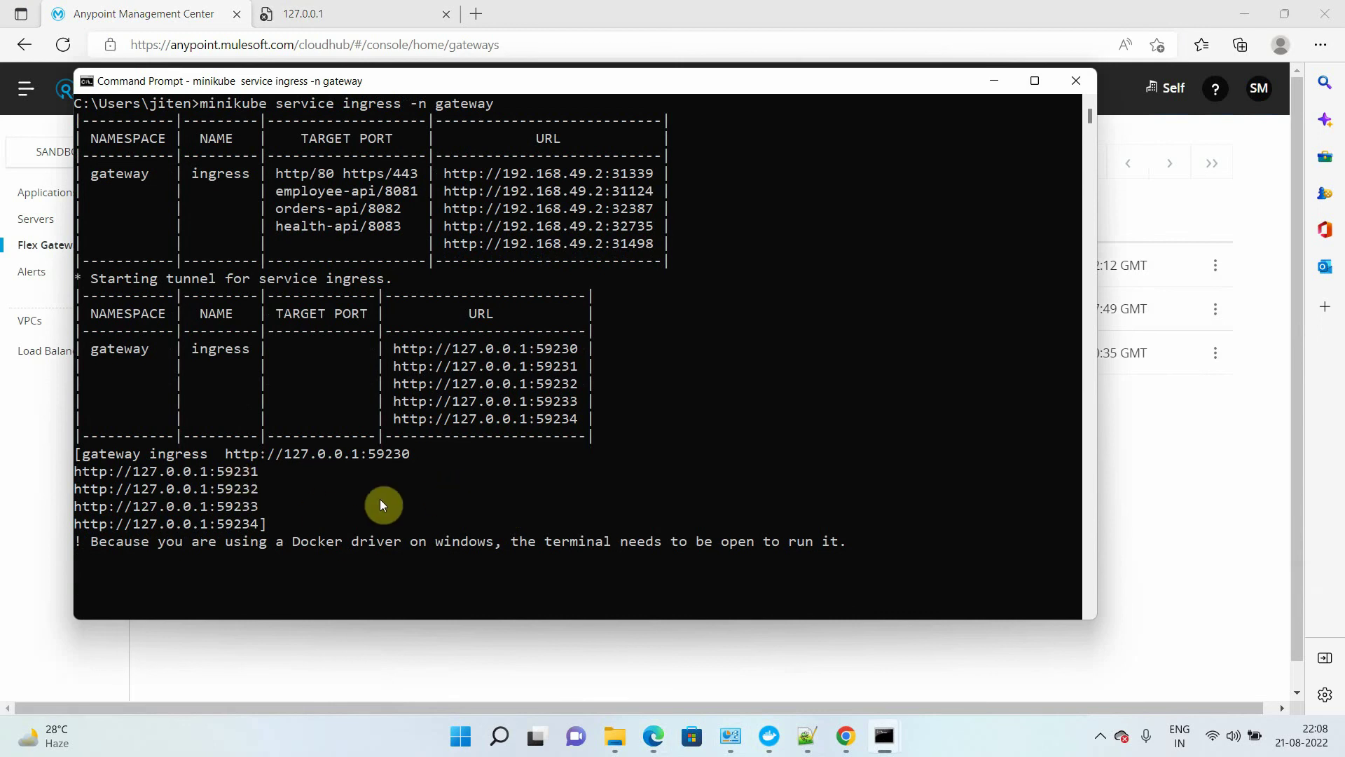
- Check the failing 127.0.0.1 tab's address, then go back to the Flex Gateways list
{"action": "left_click", "coordinate": [306, 14]}
{"action": "left_click", "coordinate": [336, 43]}
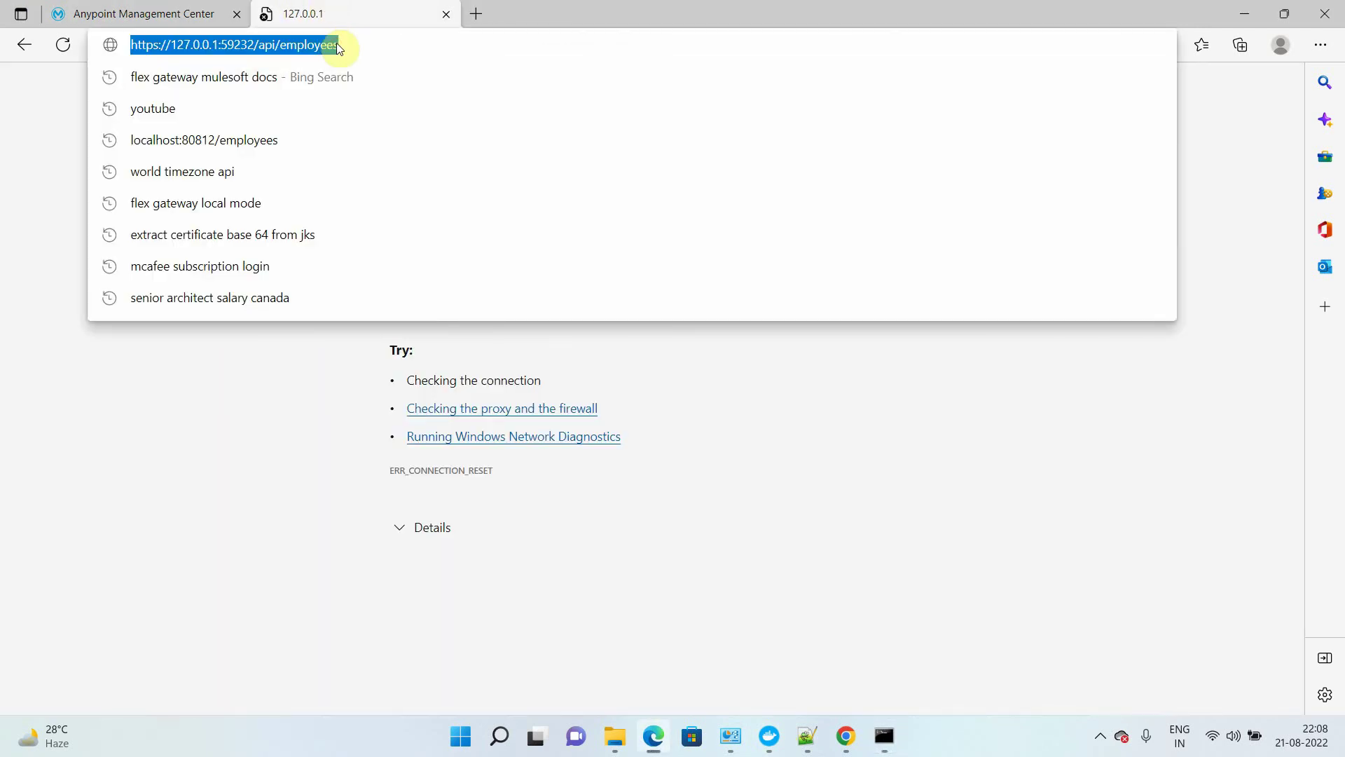
{"action": "key", "text": "Return"}
{"action": "left_click", "coordinate": [339, 45]}
{"action": "left_click", "coordinate": [141, 13]}
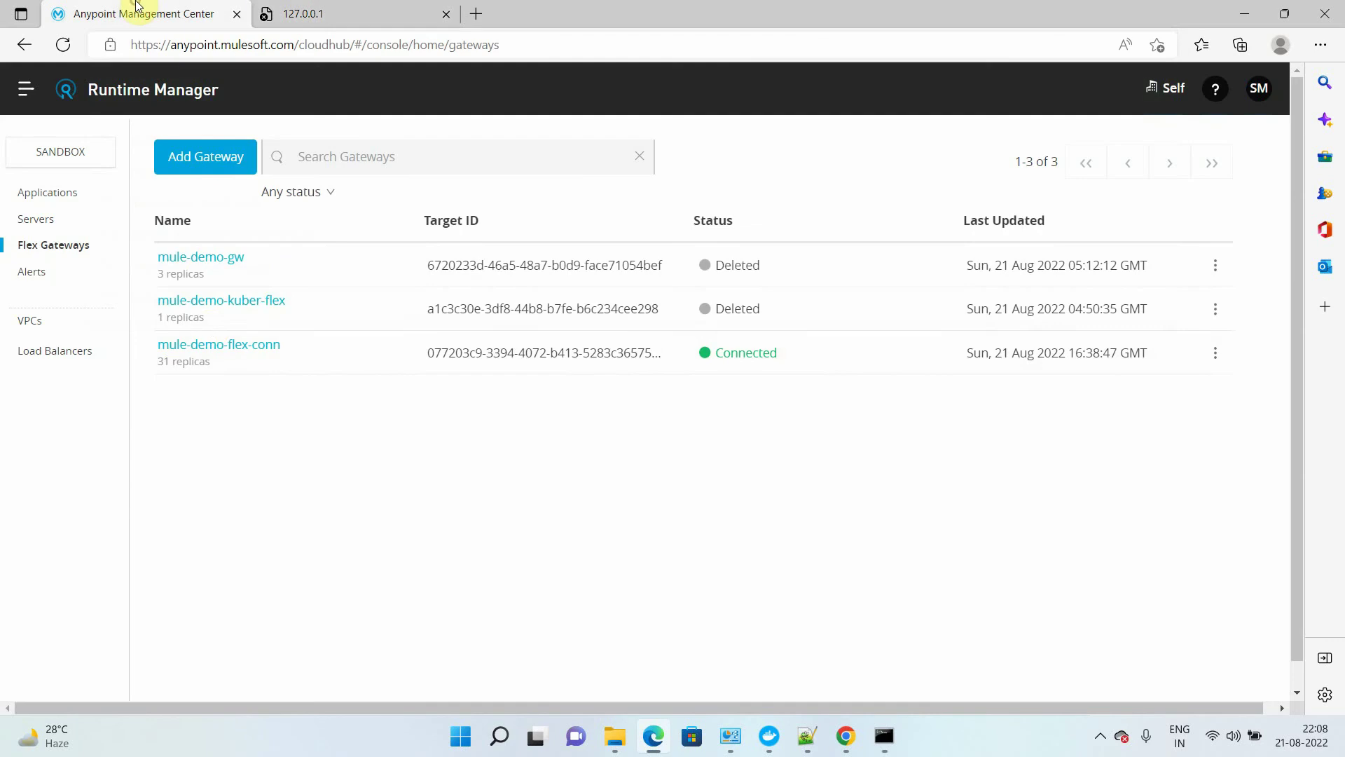
- Open the details of employee-kuber-demo-api running on the mule-demo-flex-conn gateway
{"action": "left_click", "coordinate": [209, 345]}
{"action": "left_click", "coordinate": [24, 286]}
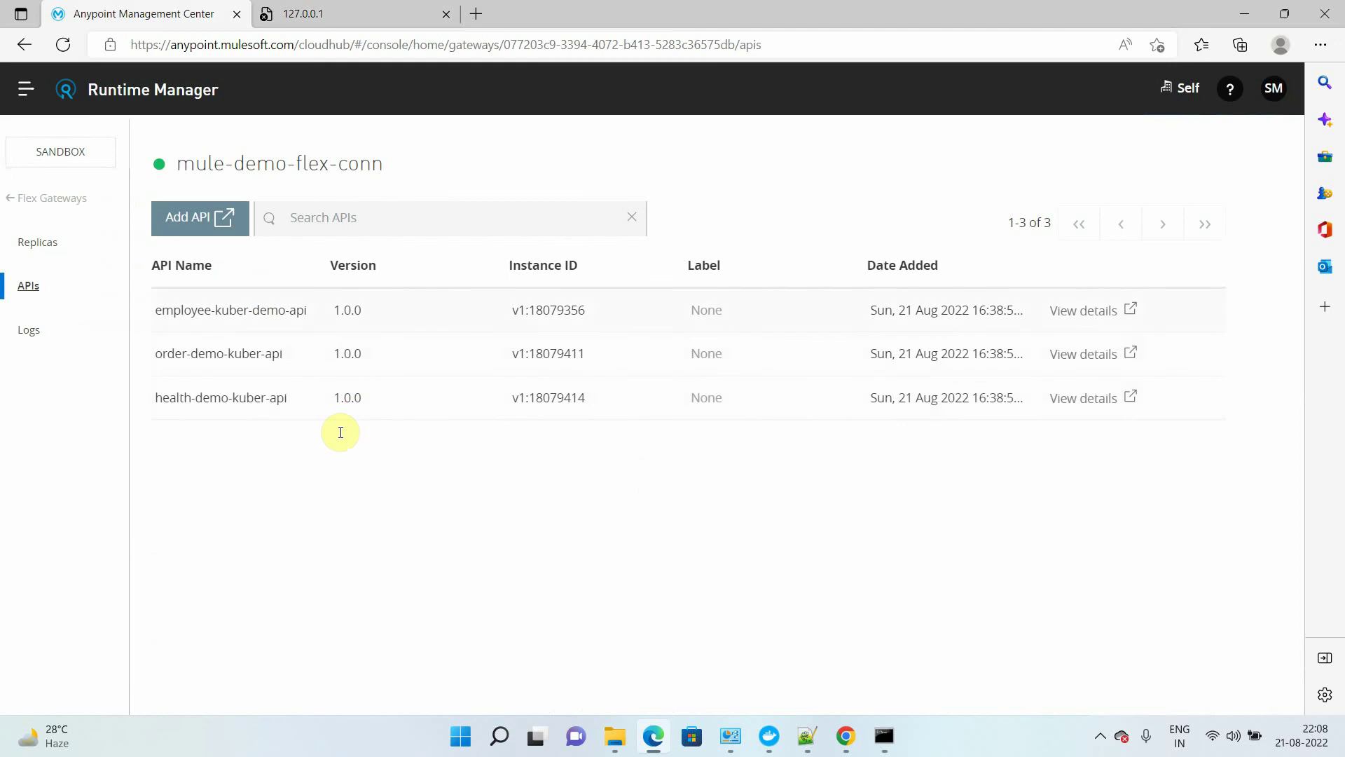
{"action": "left_click", "coordinate": [1085, 316]}
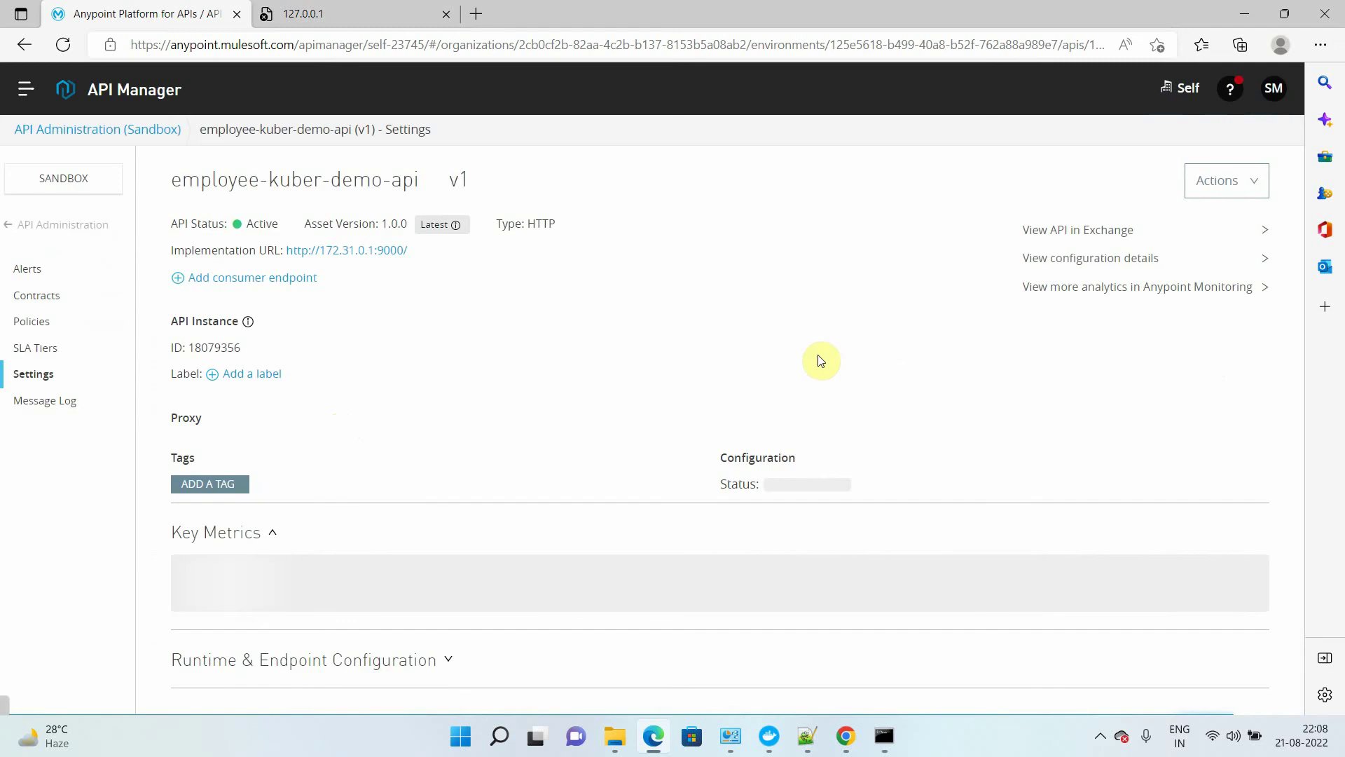
- Check the API's HTTPS scheme and port 8081 under Runtime & Endpoint advanced options
{"action": "left_click", "coordinate": [381, 689]}
{"action": "scroll", "coordinate": [441, 489], "scroll_direction": "down", "scroll_amount": 10}
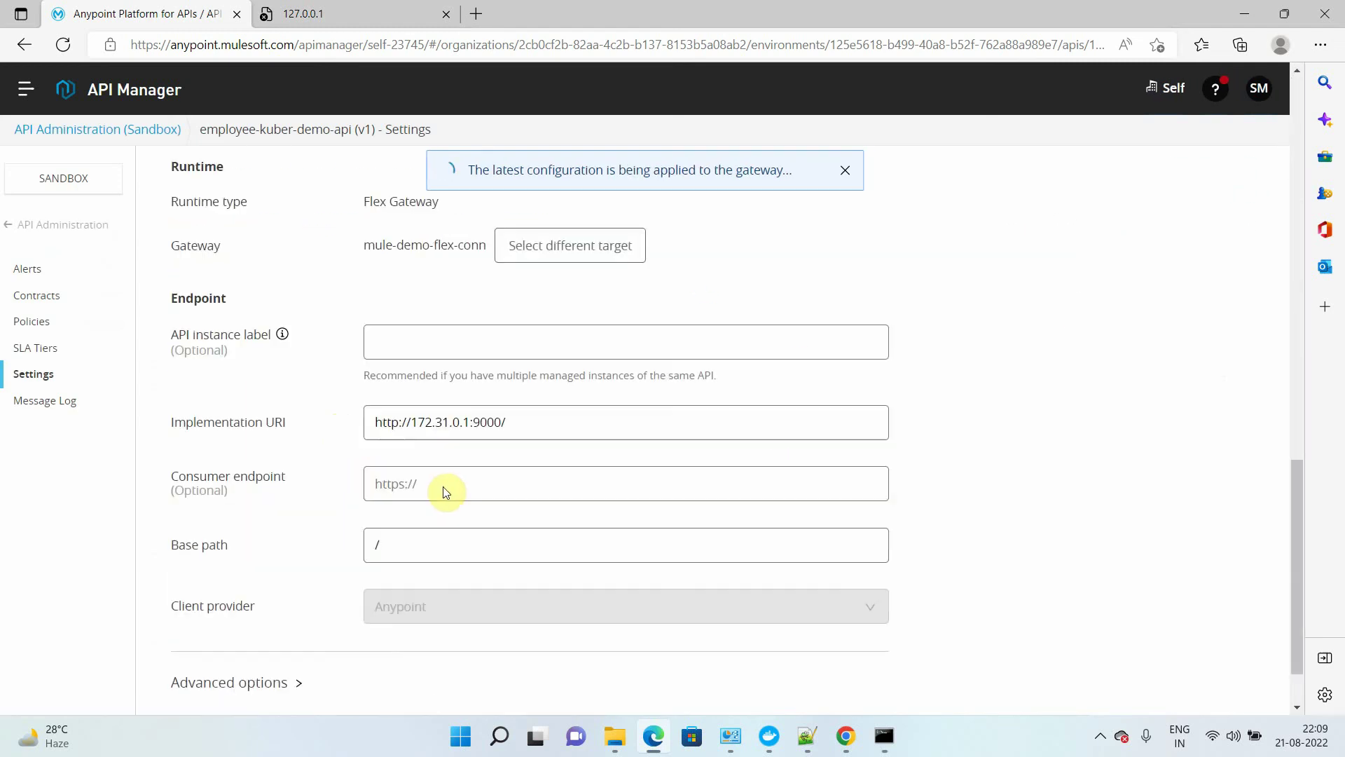
{"action": "left_click", "coordinate": [231, 602]}
{"action": "scroll", "coordinate": [280, 533], "scroll_direction": "down", "scroll_amount": 2}
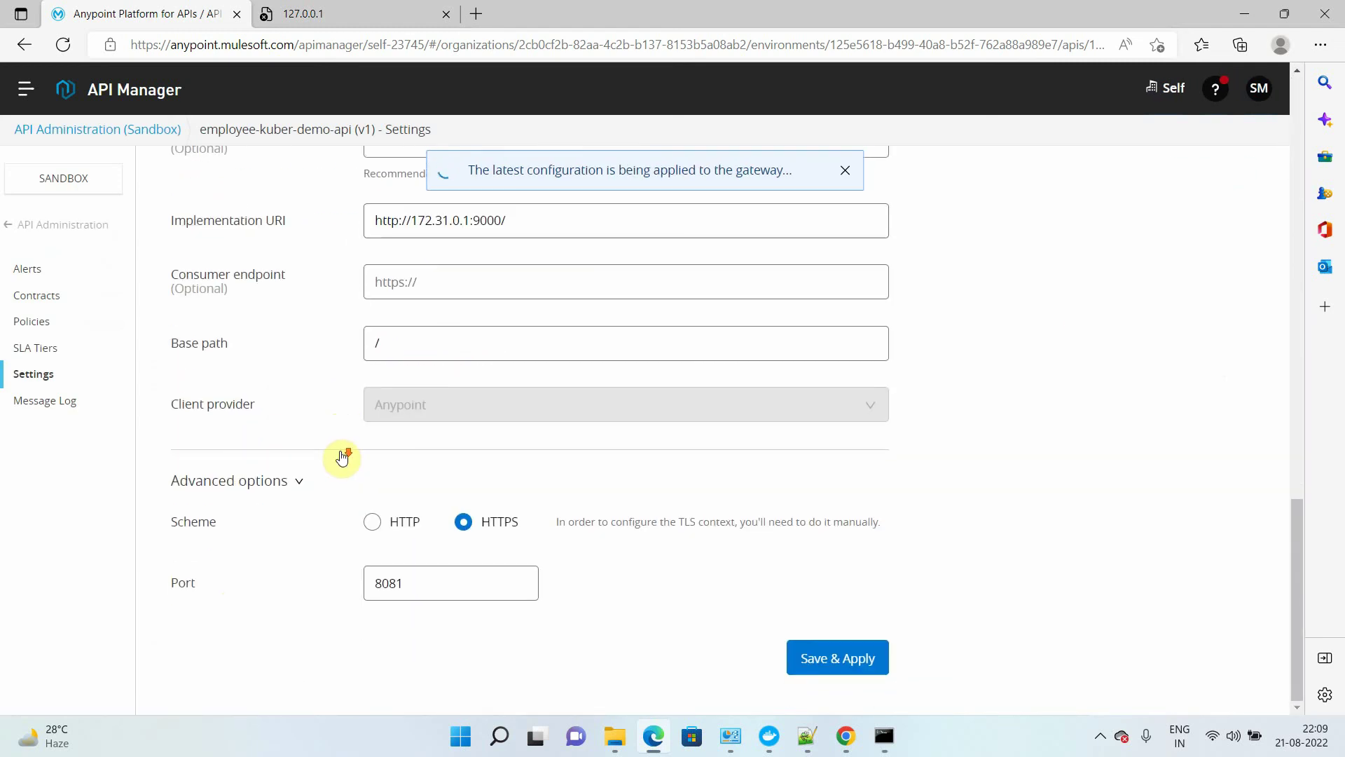
{"action": "left_click", "coordinate": [430, 591]}
{"action": "double_click", "coordinate": [402, 582]}
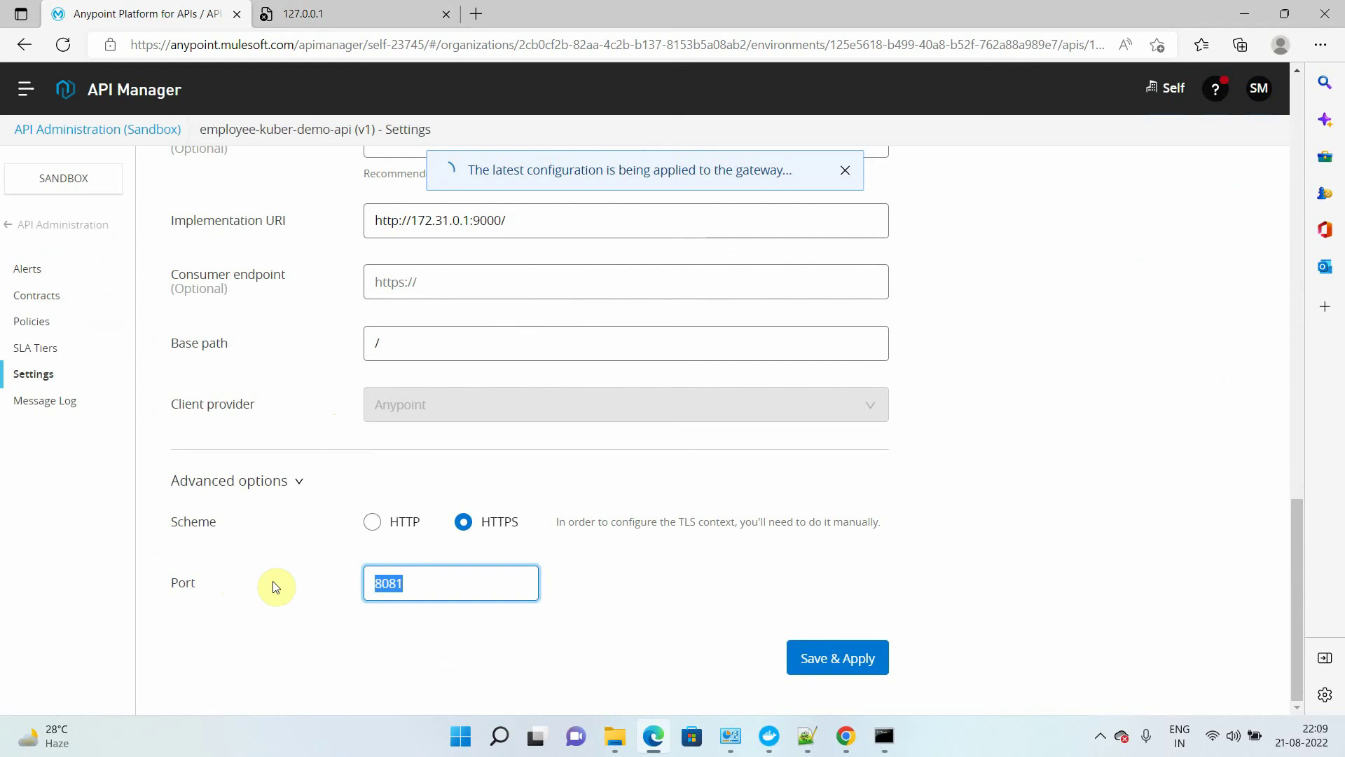
{"action": "left_click", "coordinate": [336, 8]}
{"action": "left_click", "coordinate": [177, 13]}
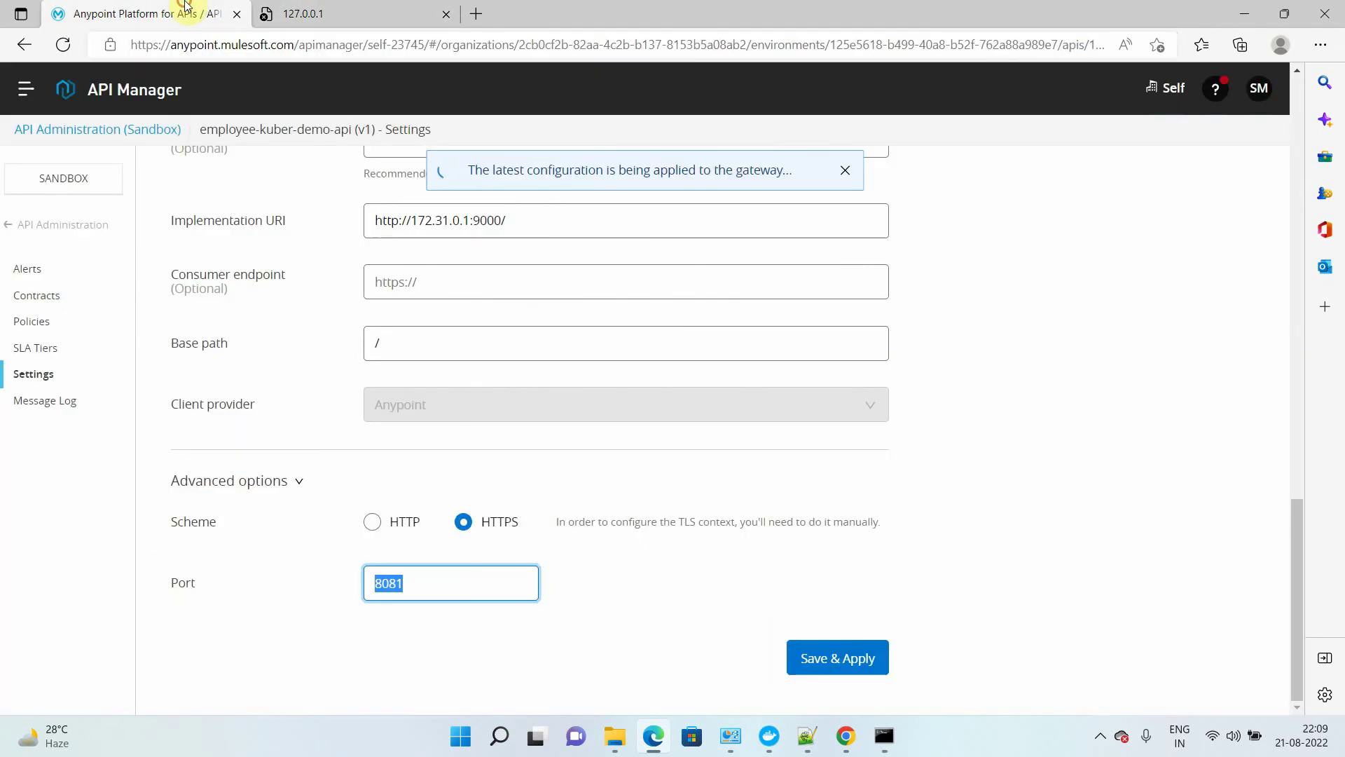
- Rerun the minikube service tunnel for the gateway ingress, then stop it
{"action": "mouse_move", "coordinate": [883, 741]}
{"action": "left_click", "coordinate": [1099, 662]}
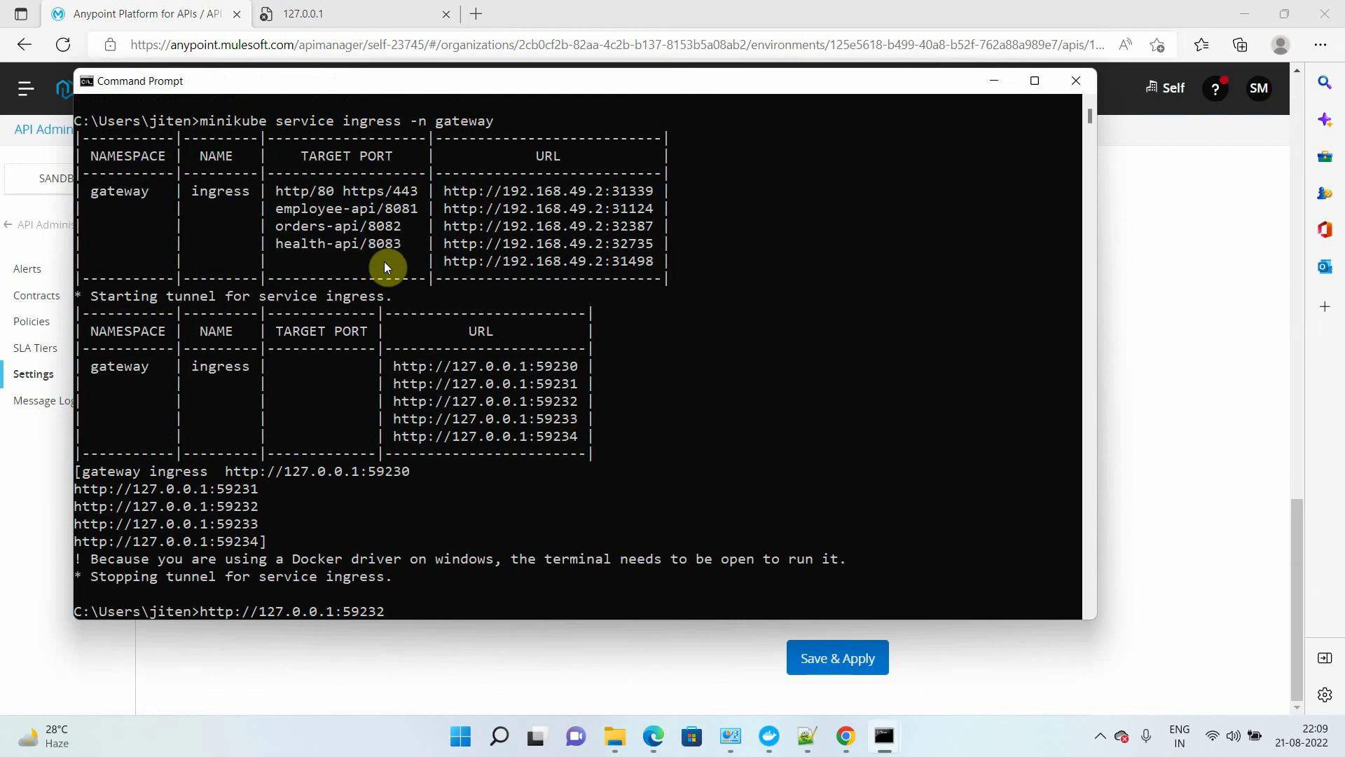
{"action": "key", "text": "Up"}
{"action": "key", "text": "Return"}
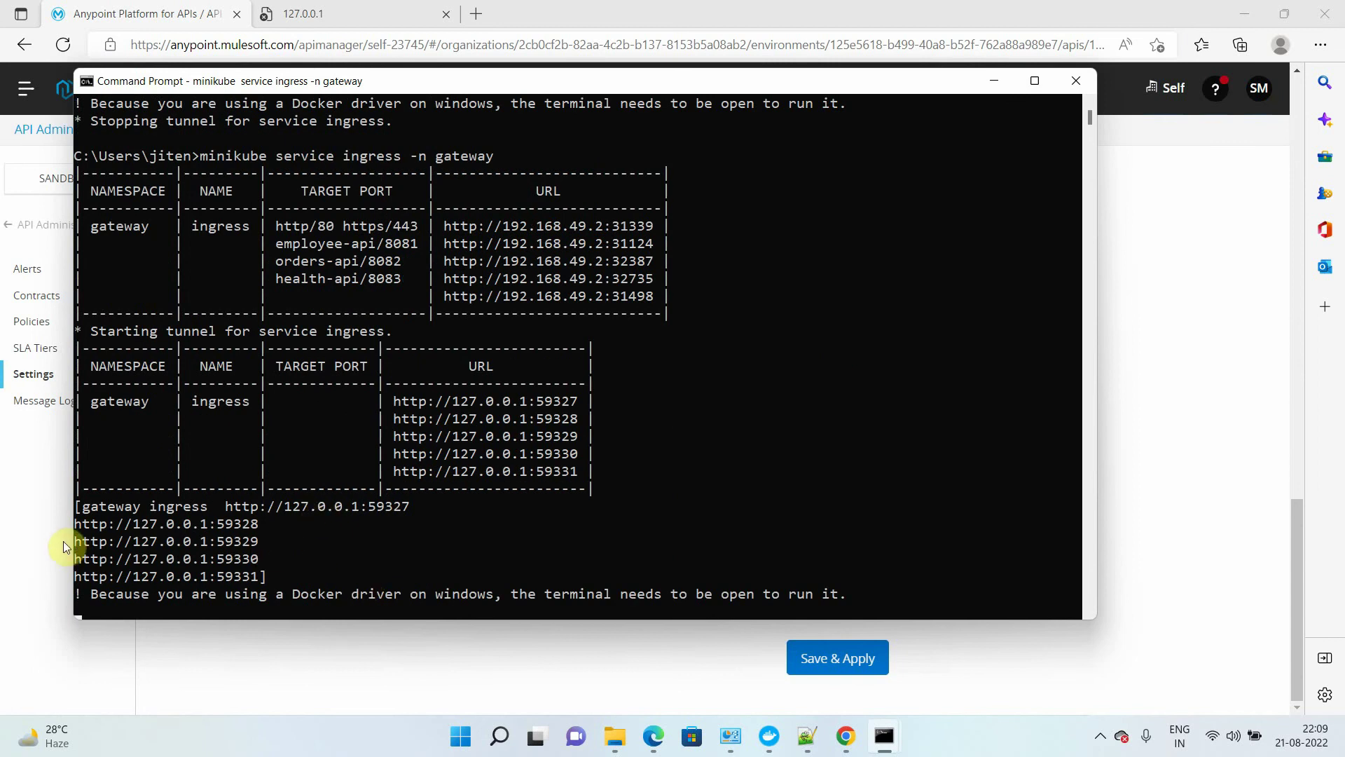
{"action": "left_click_drag", "start_coordinate": [75, 543], "coordinate": [255, 543]}
{"action": "key", "text": "ctrl+c"}
{"action": "key", "text": "ctrl+c"}
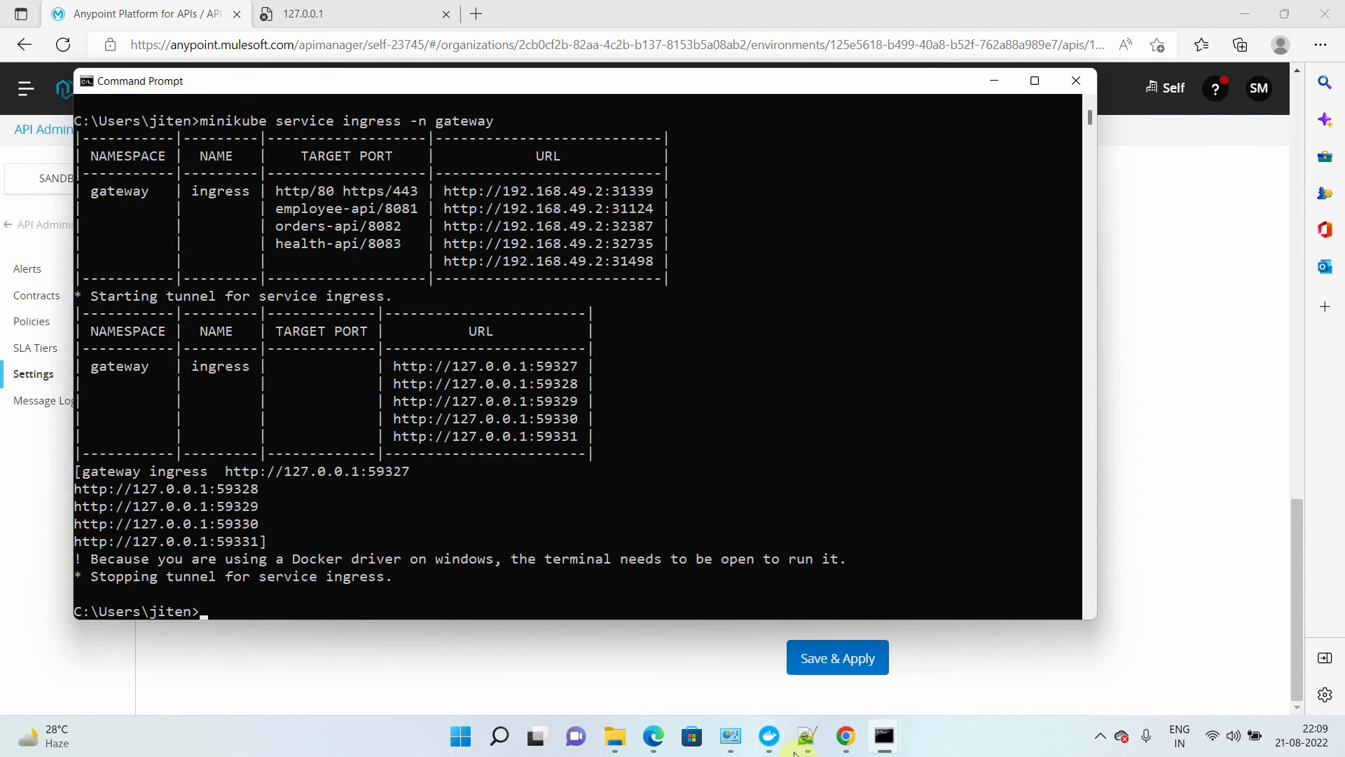
{"action": "key", "text": "Up"}
{"action": "key", "text": "Return"}
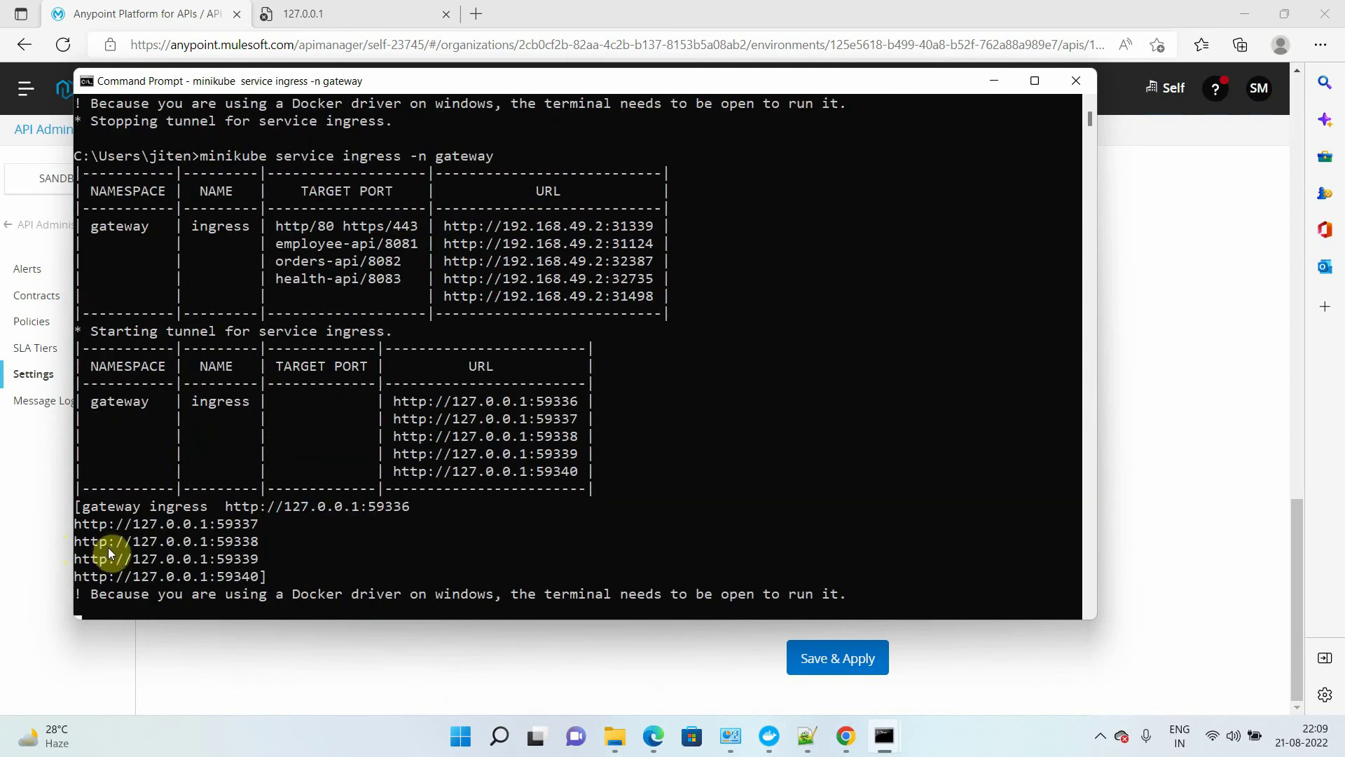
{"action": "left_click_drag", "start_coordinate": [76, 542], "coordinate": [107, 544]}
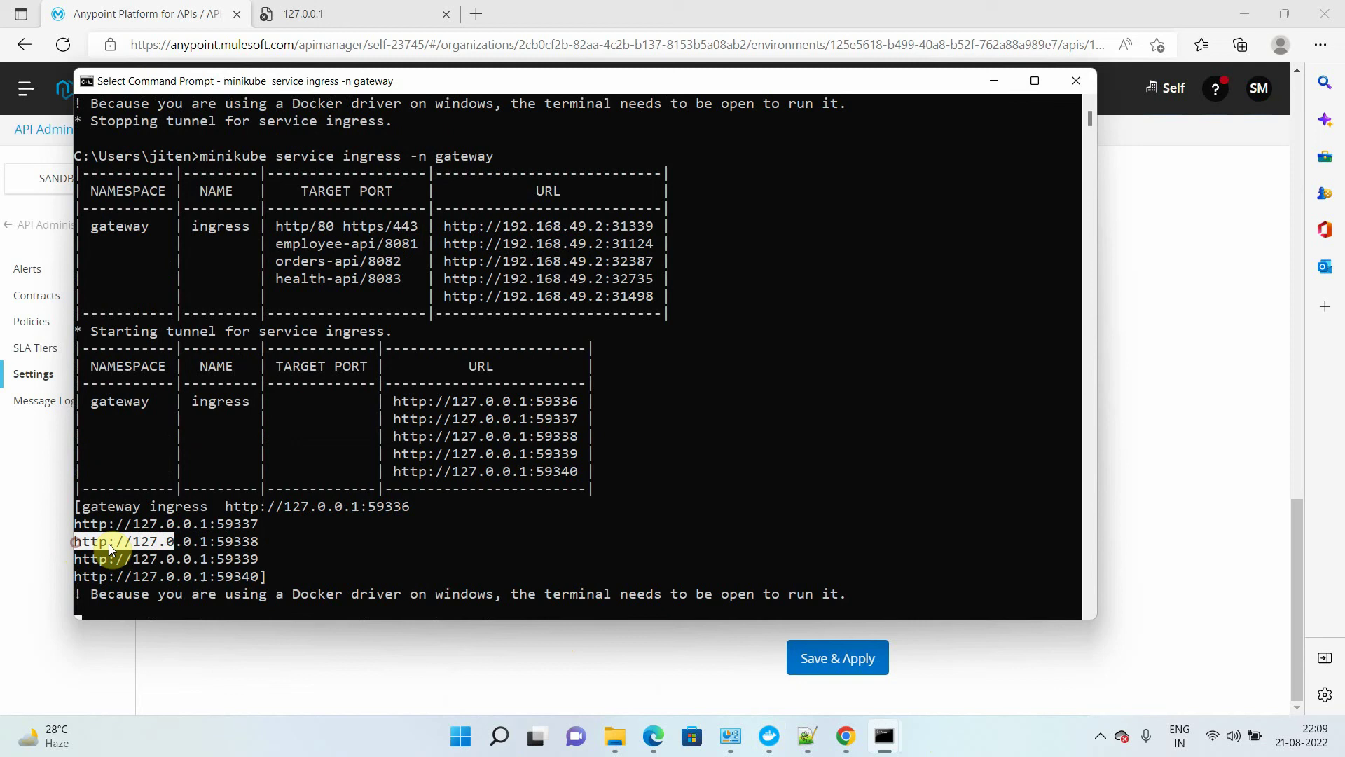
{"action": "left_click_drag", "start_coordinate": [246, 546], "coordinate": [251, 547]}
{"action": "right_click", "coordinate": [251, 546]}
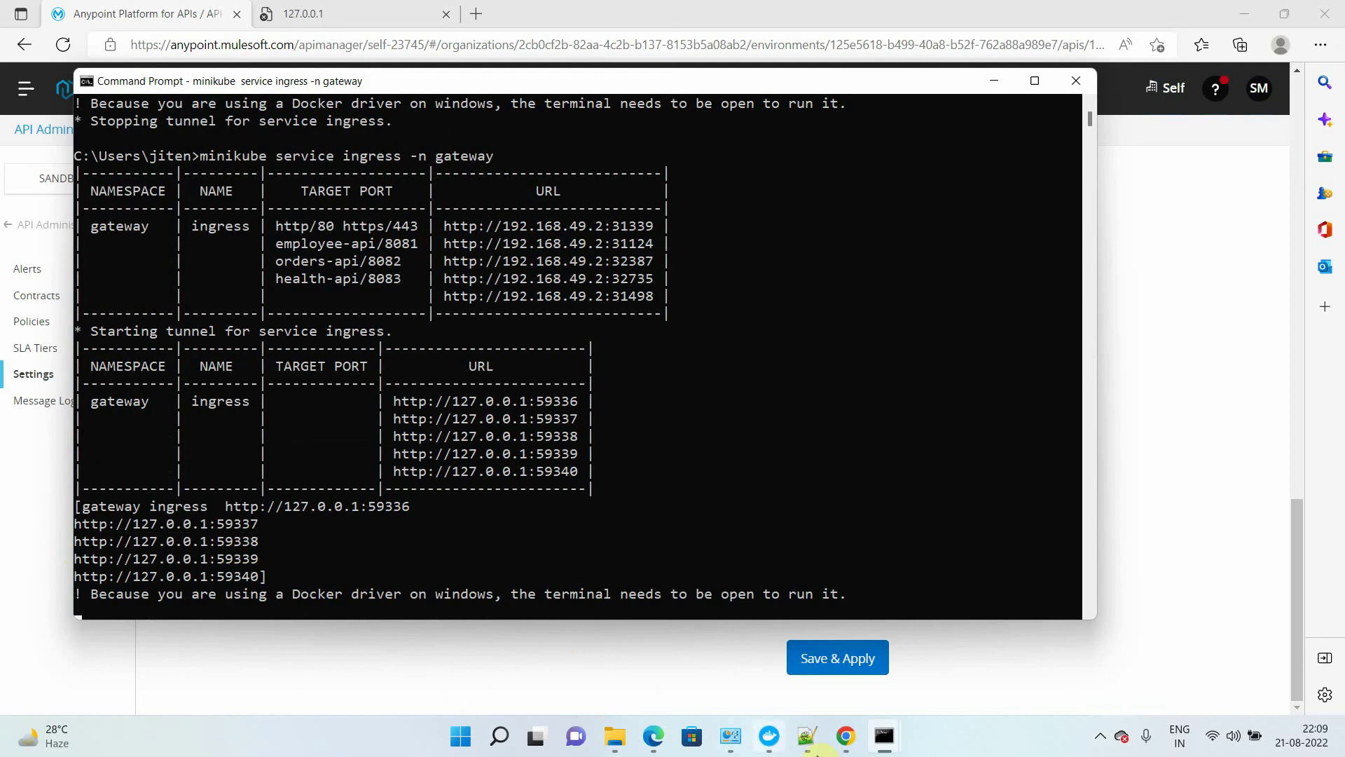
{"action": "left_click", "coordinate": [652, 737]}
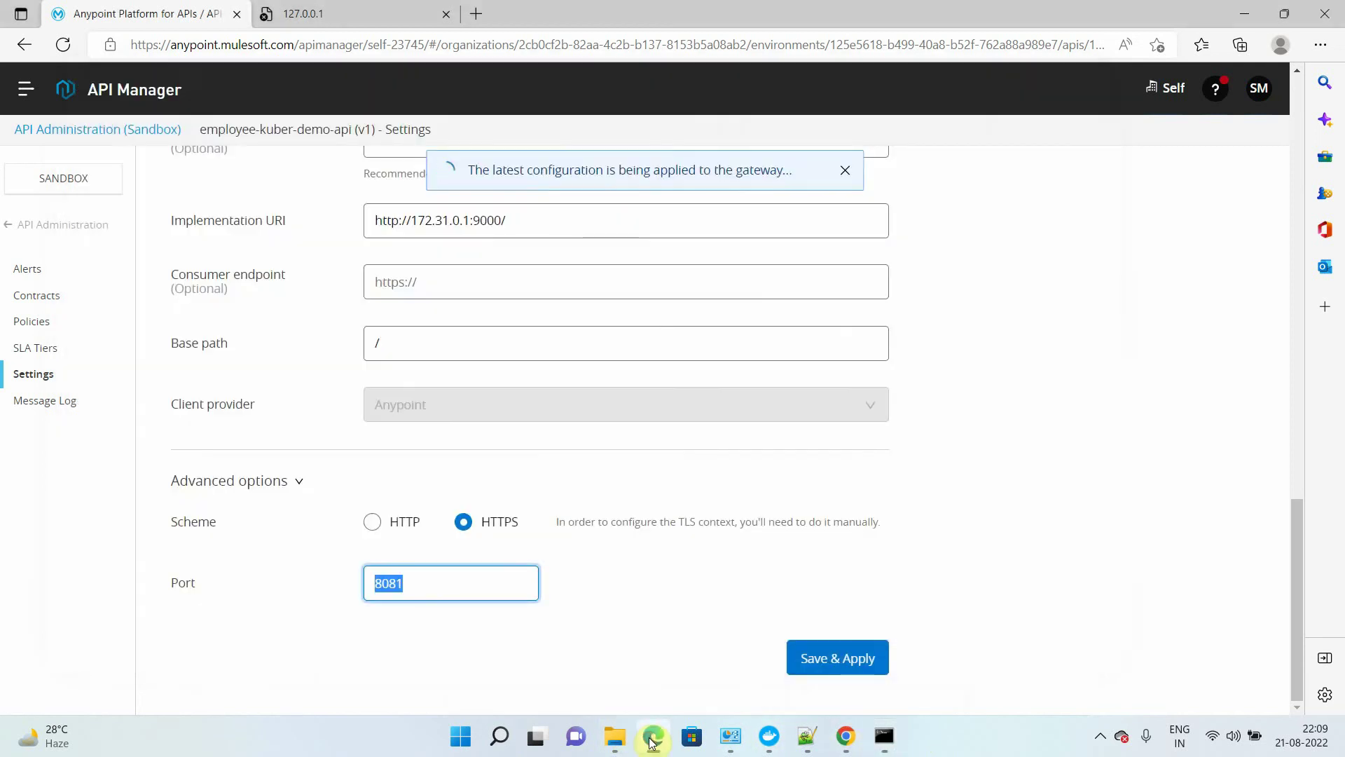
{"action": "left_click", "coordinate": [652, 737]}
{"action": "left_click", "coordinate": [845, 735]}
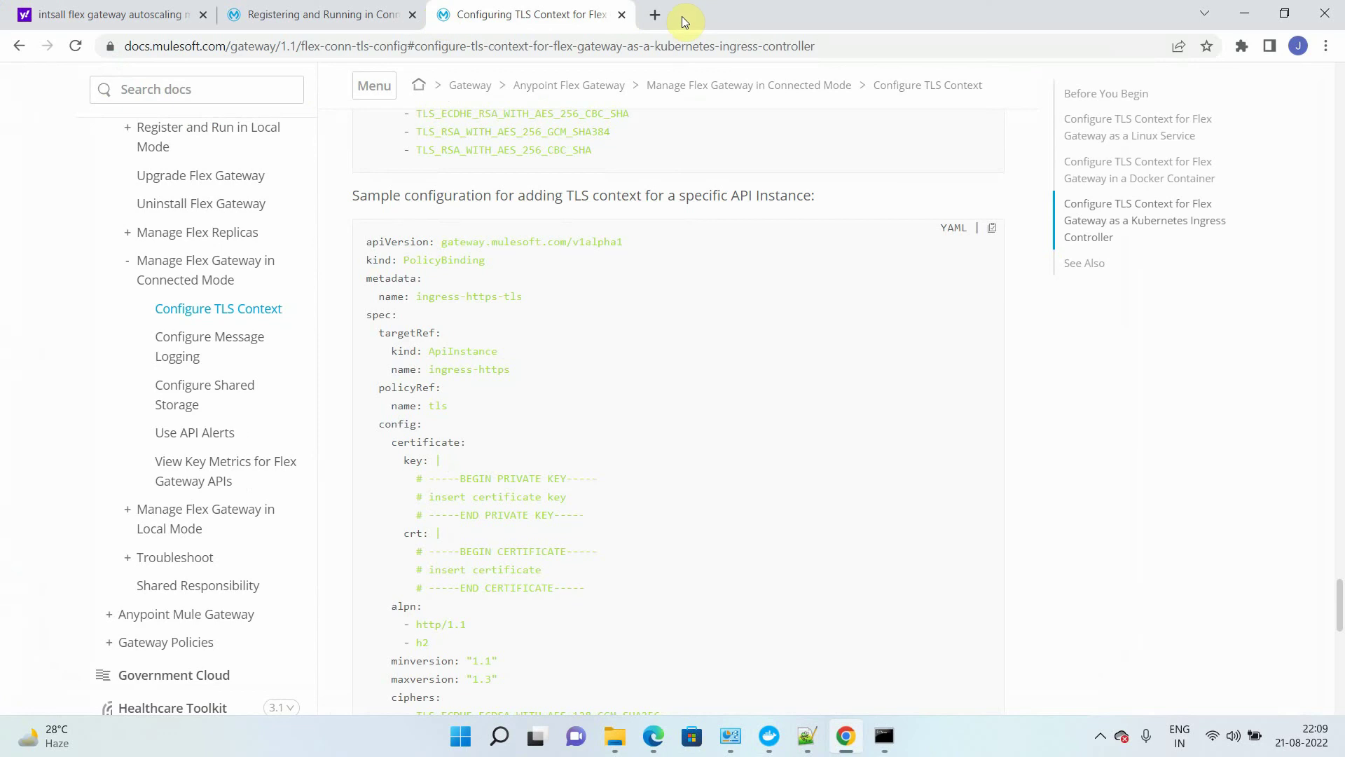
{"action": "left_click", "coordinate": [655, 14]}
{"action": "key", "text": "ctrl+v"}
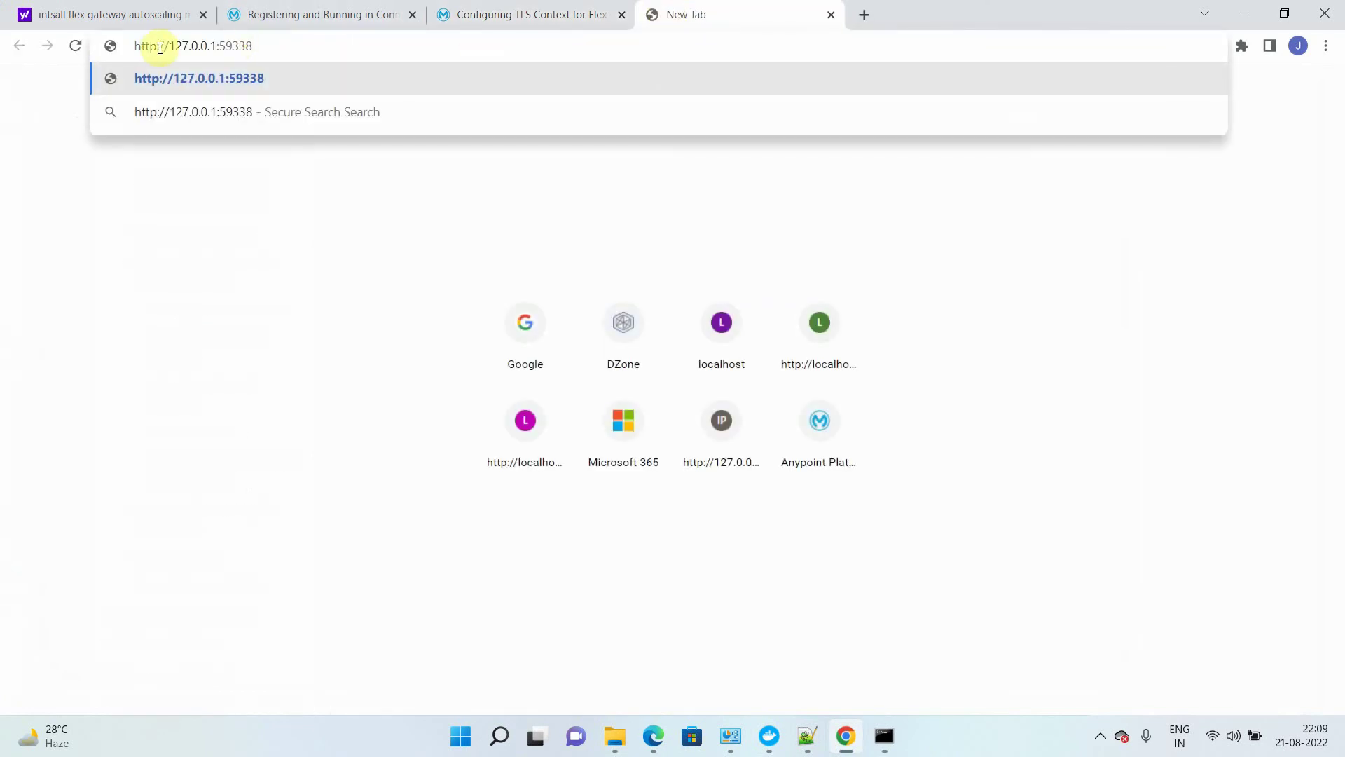
{"action": "type", "text": "s"}
{"action": "left_click", "coordinate": [301, 46]}
{"action": "type", "text": "/api"}
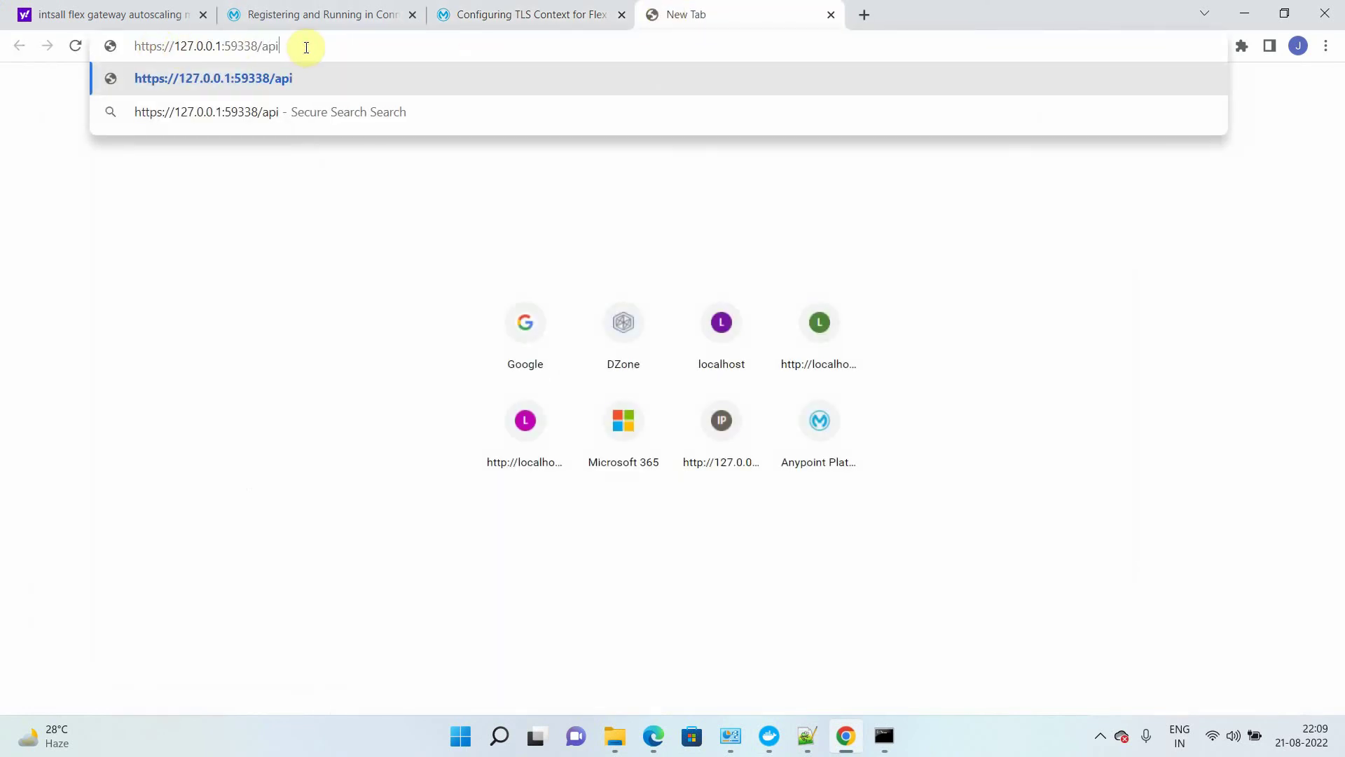
{"action": "type", "text": "/employees"}
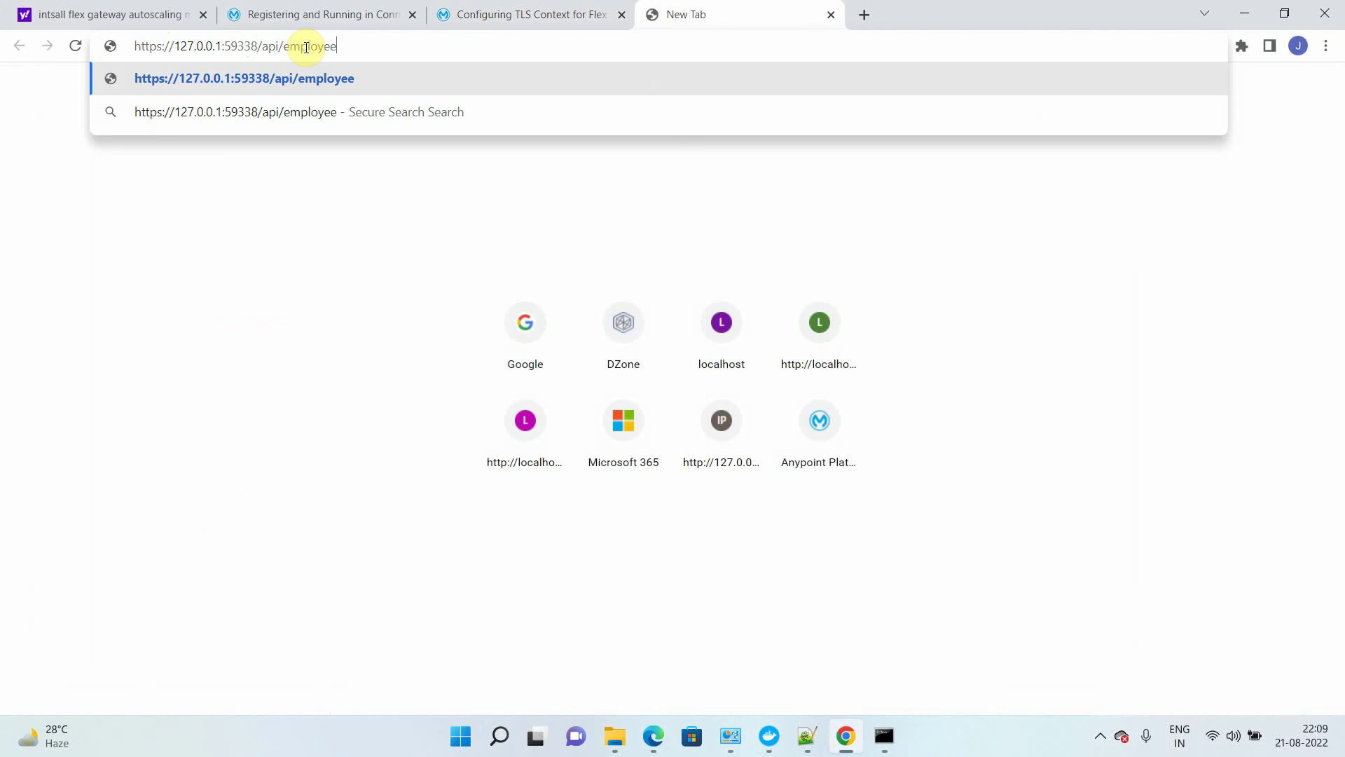
{"action": "key", "text": "Return"}
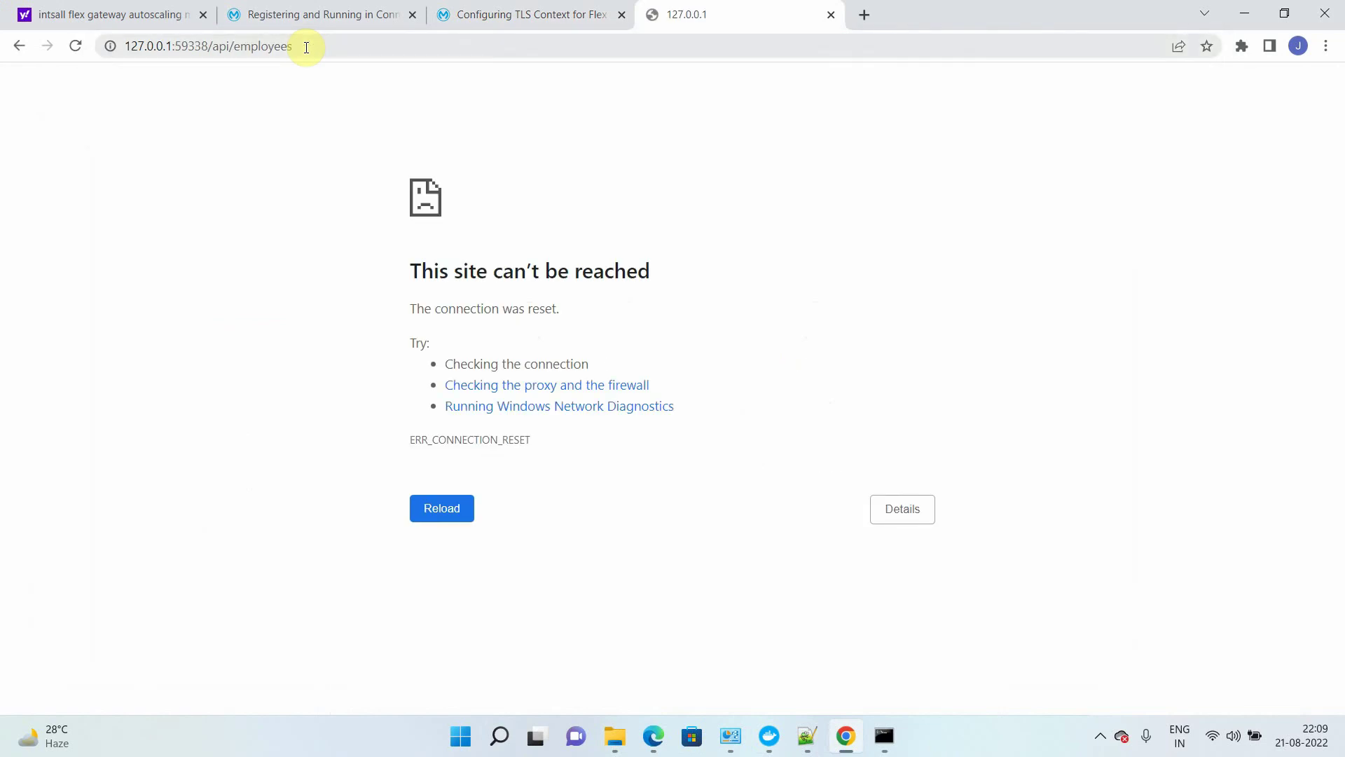
{"action": "left_click", "coordinate": [654, 735]}
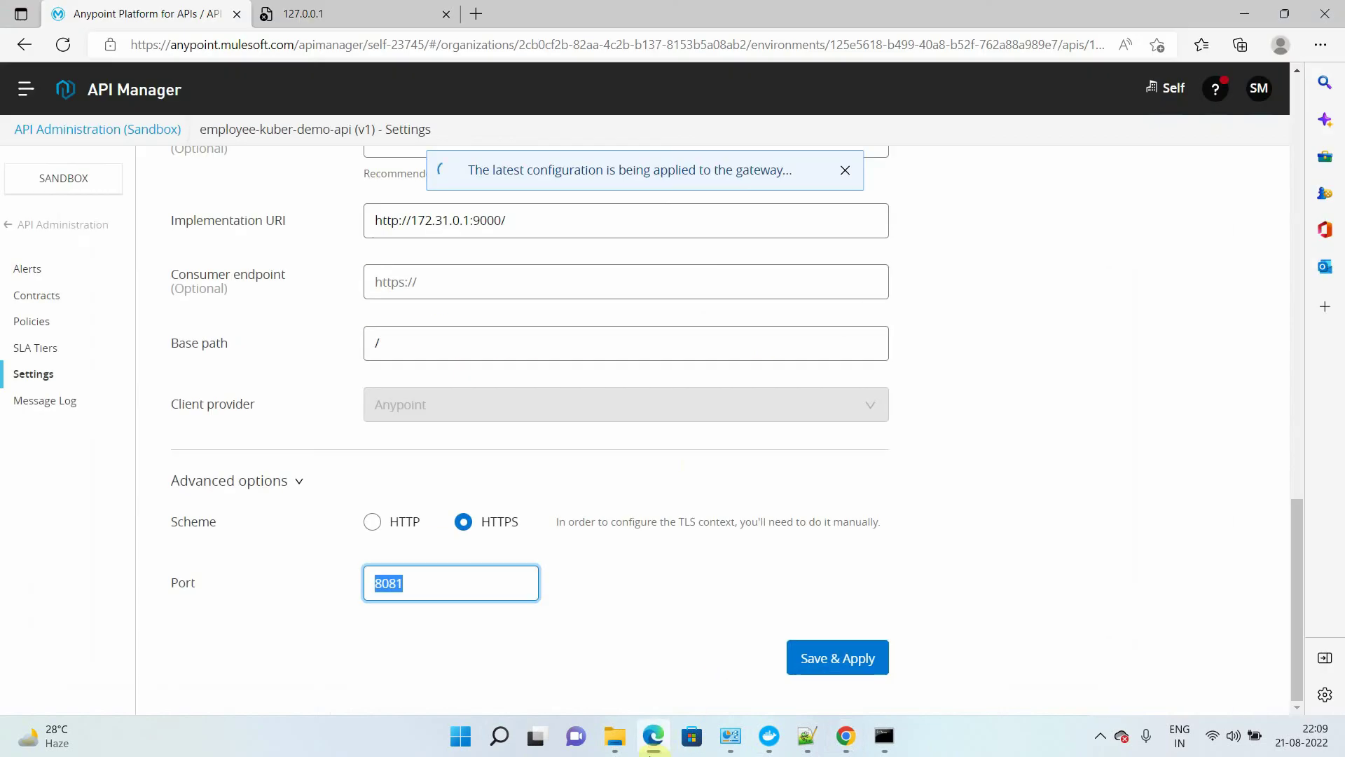
- Check Runtime Manager's Flex Gateways list, where mule-demo-flex-conn now shows Disconnected
{"action": "left_click", "coordinate": [26, 89]}
{"action": "left_click", "coordinate": [118, 458]}
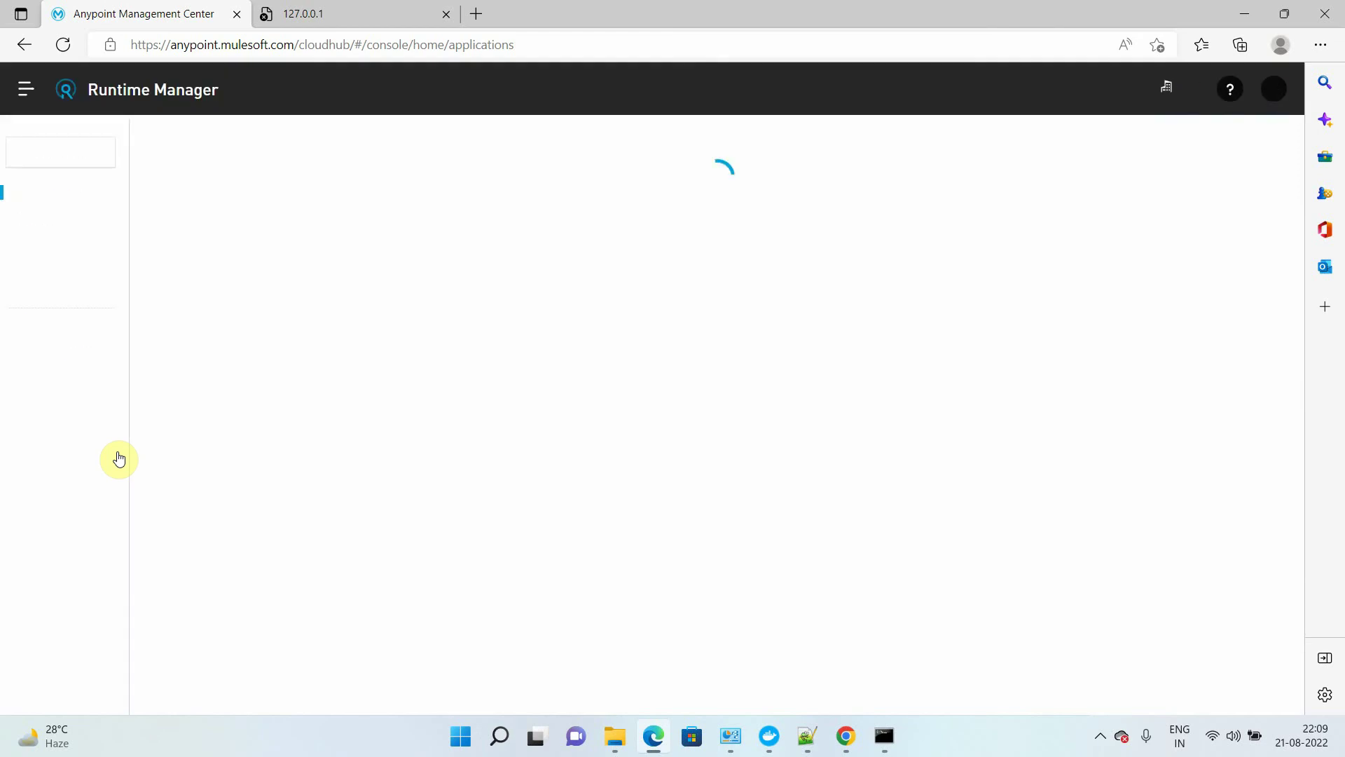
{"action": "left_click", "coordinate": [57, 256]}
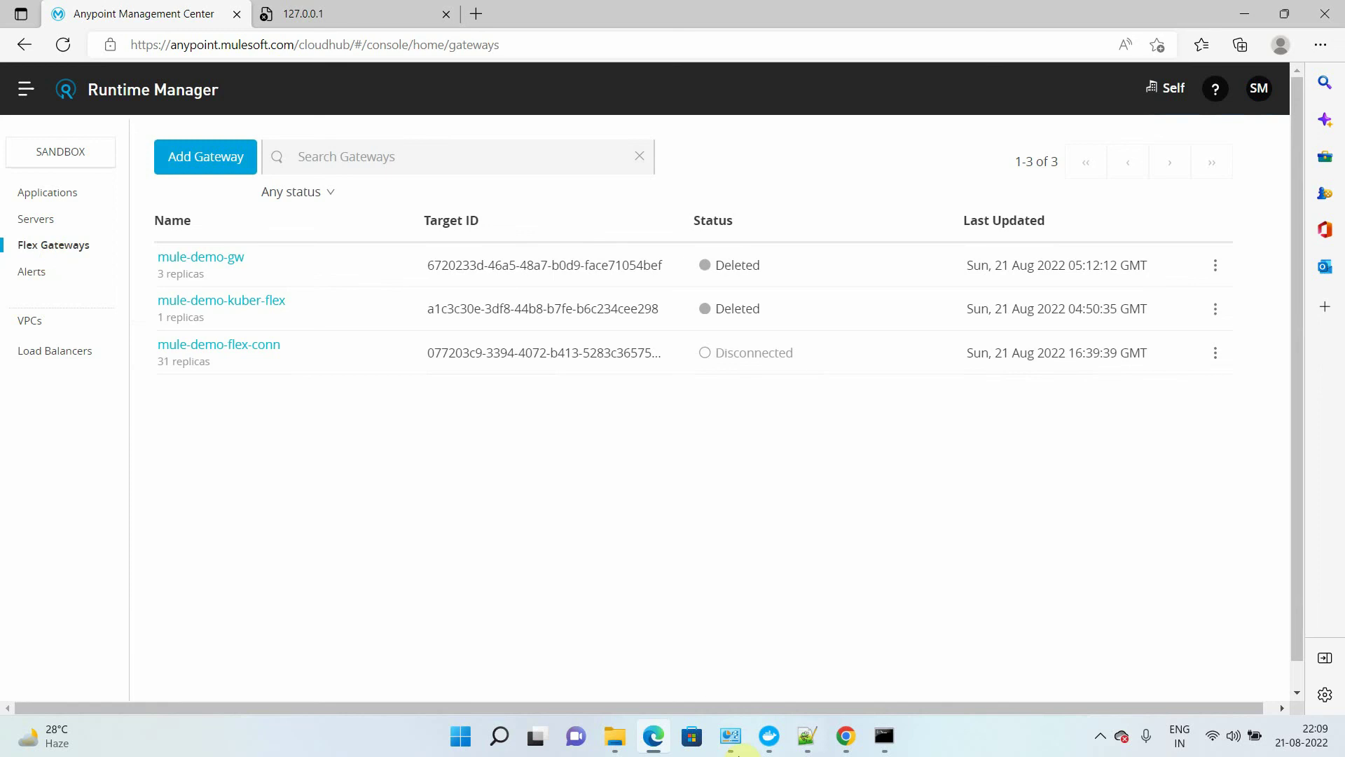
{"action": "left_click", "coordinate": [809, 748]}
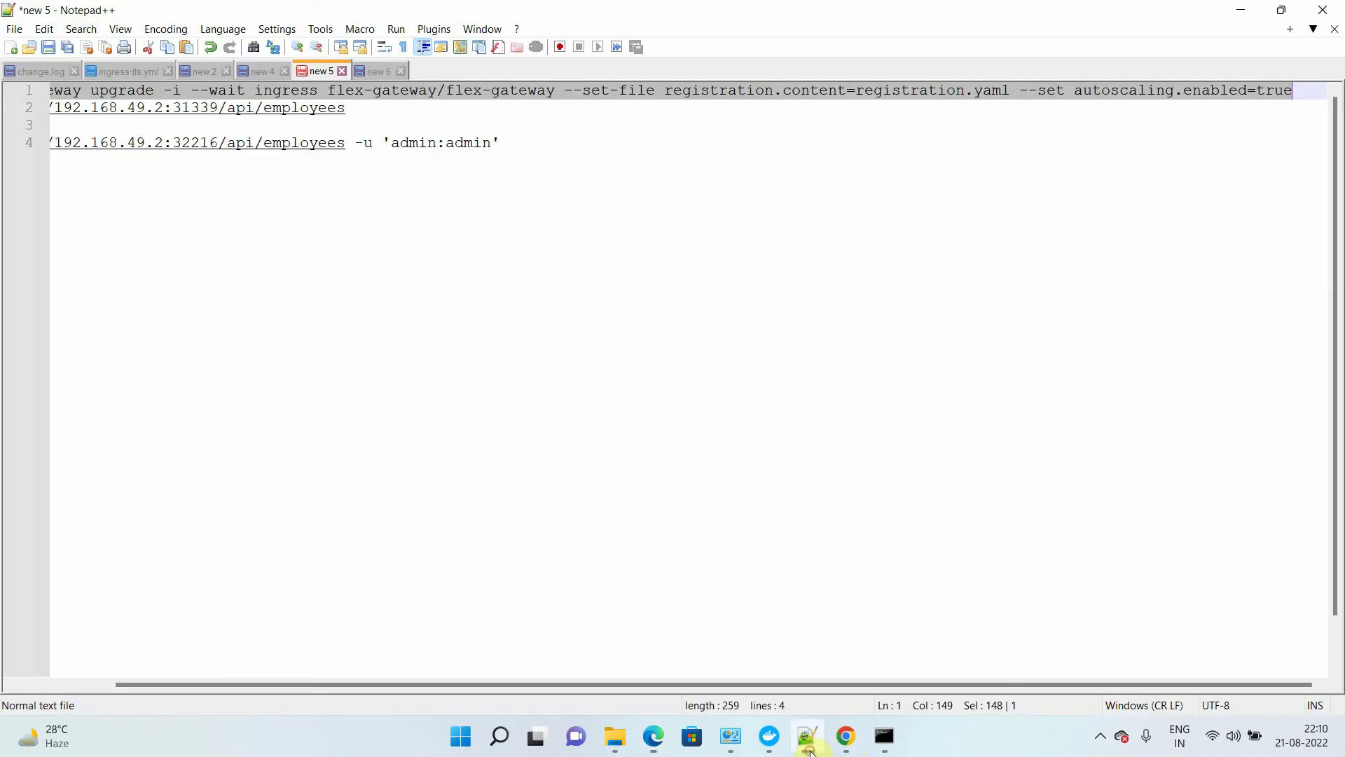
- Copy the helm upgrade command from the Notepad++ notes and launch a Command Prompt
{"action": "right_click", "coordinate": [541, 91]}
{"action": "left_click", "coordinate": [584, 123]}
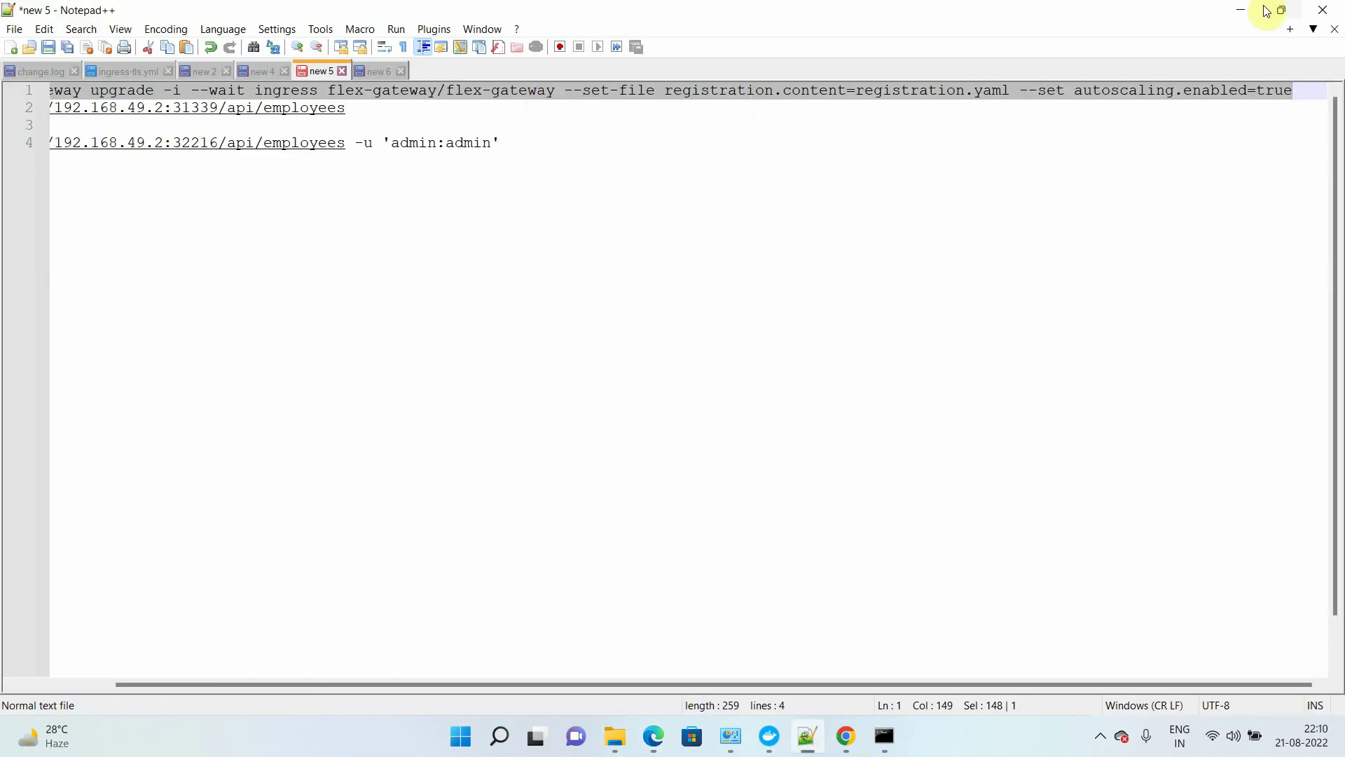
{"action": "left_click", "coordinate": [1241, 10]}
{"action": "left_click", "coordinate": [500, 736]}
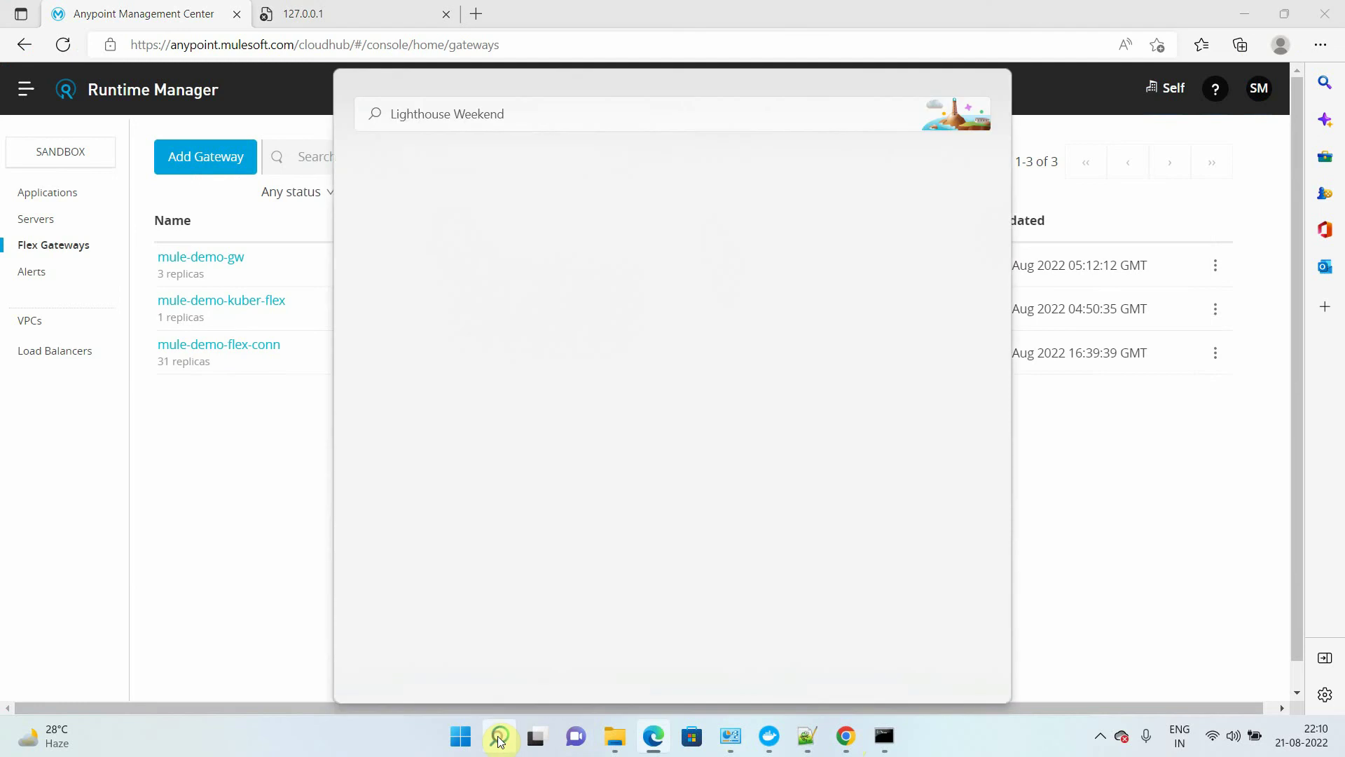
{"action": "type", "text": "cmd"}
{"action": "key", "text": "Return"}
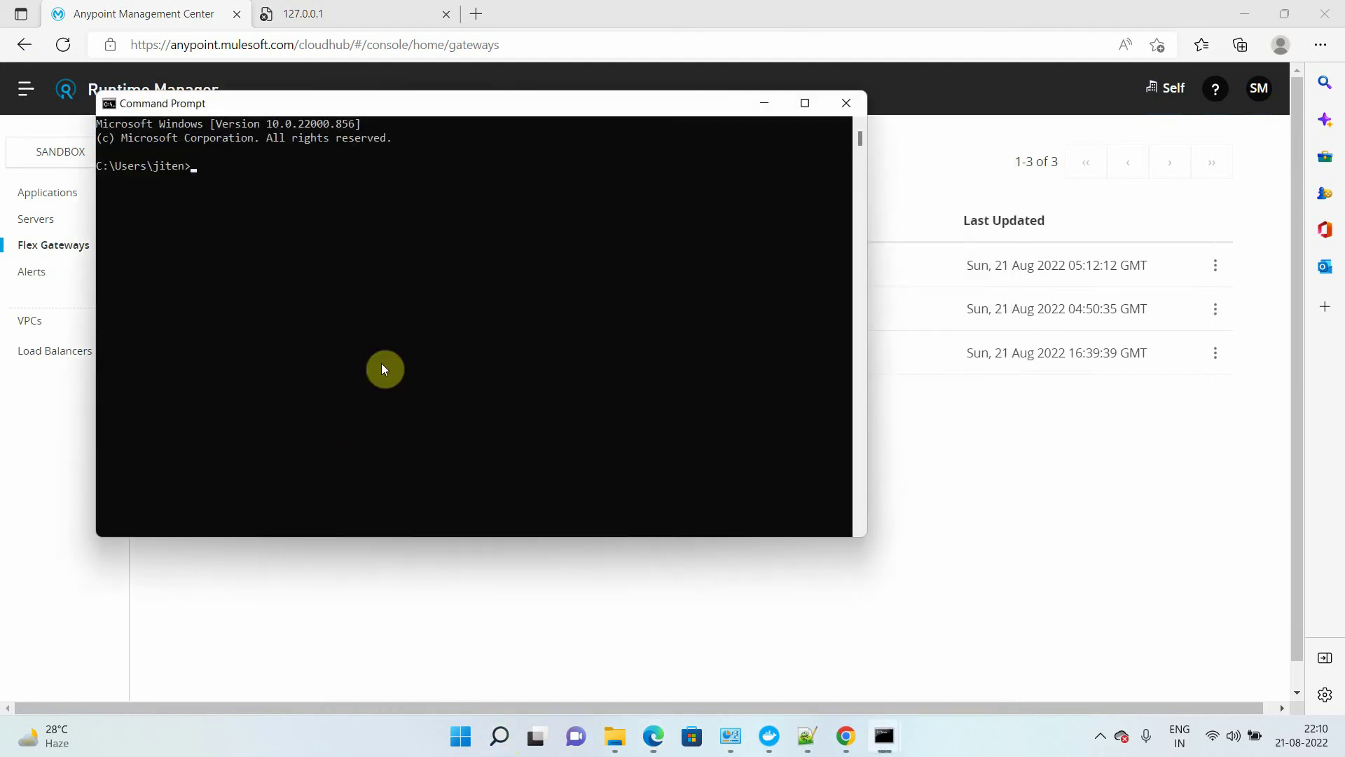
- Run the helm upgrade with registration.yaml from a prompt opened in flex-gateway-kuber
{"action": "mouse_move", "coordinate": [615, 737]}
{"action": "left_click", "coordinate": [537, 629]}
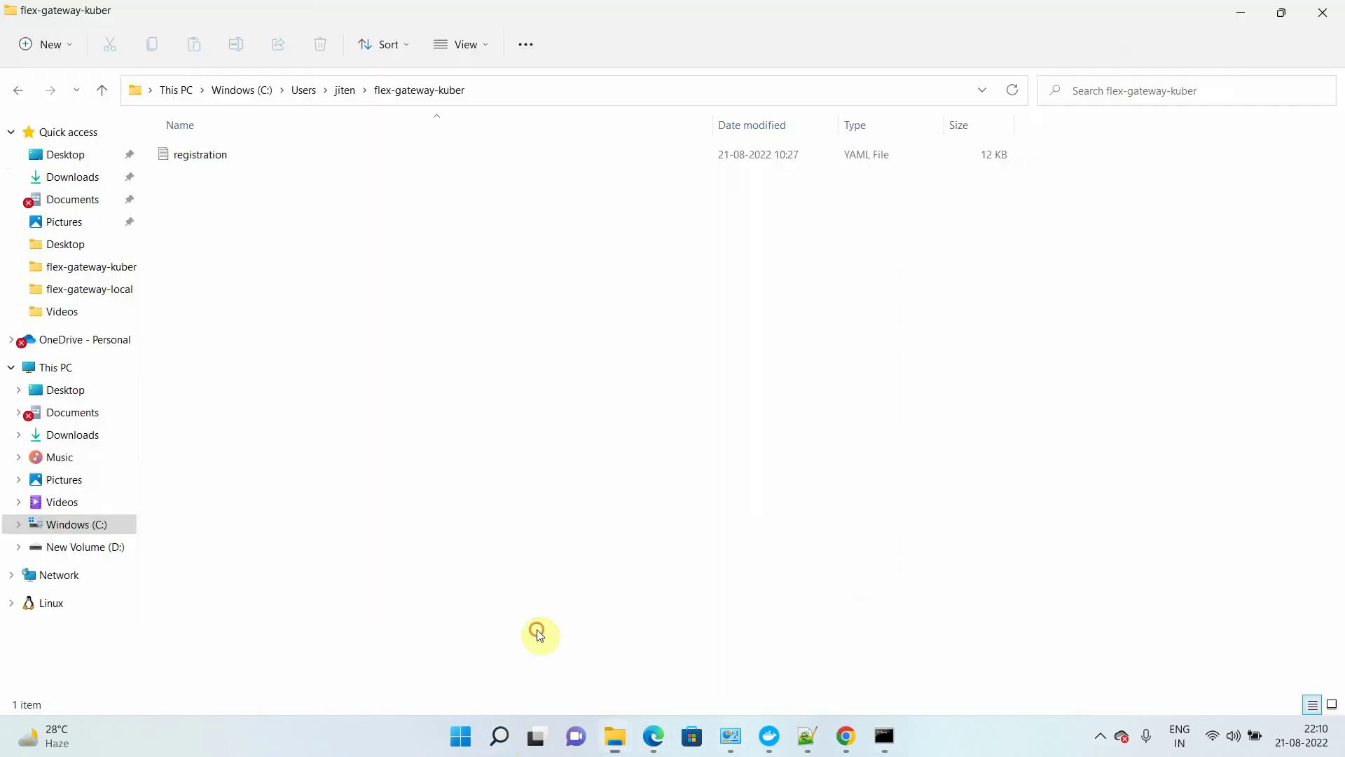
{"action": "left_click", "coordinate": [690, 89]}
{"action": "type", "text": "cmd"}
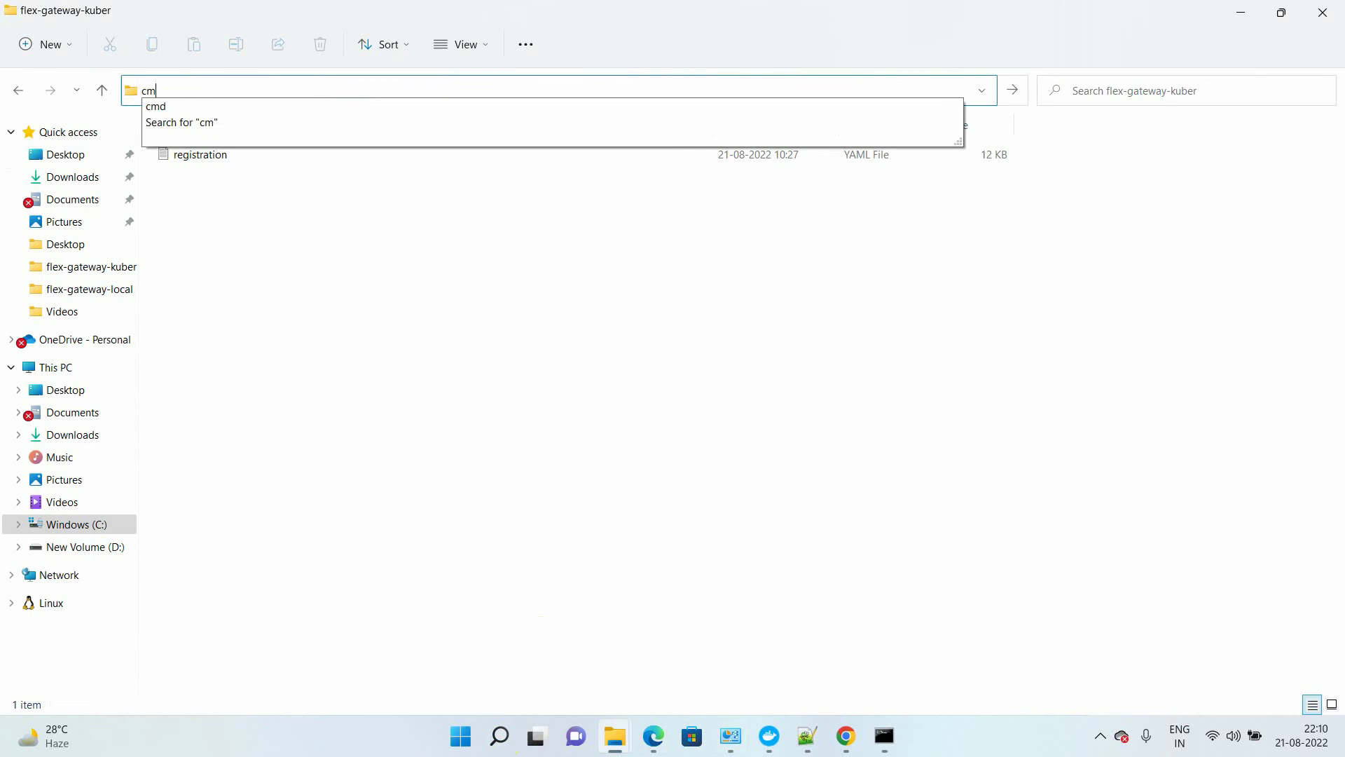
{"action": "key", "text": "Return"}
{"action": "right_click", "coordinate": [642, 276]}
{"action": "key", "text": "Return"}
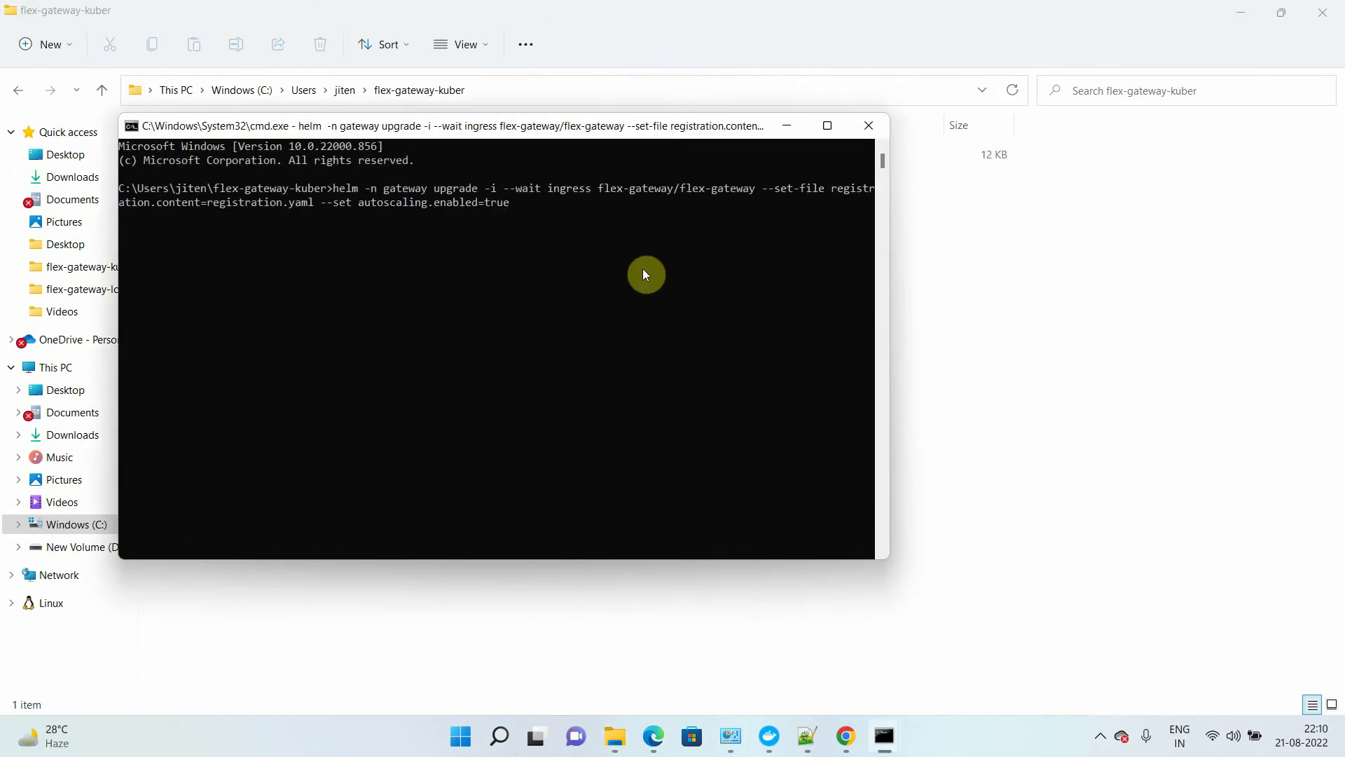
- Close the failed terminals and rerun the autoscaling helm upgrade from a fresh flex-gateway-kuber prompt
{"action": "left_click", "coordinate": [892, 732]}
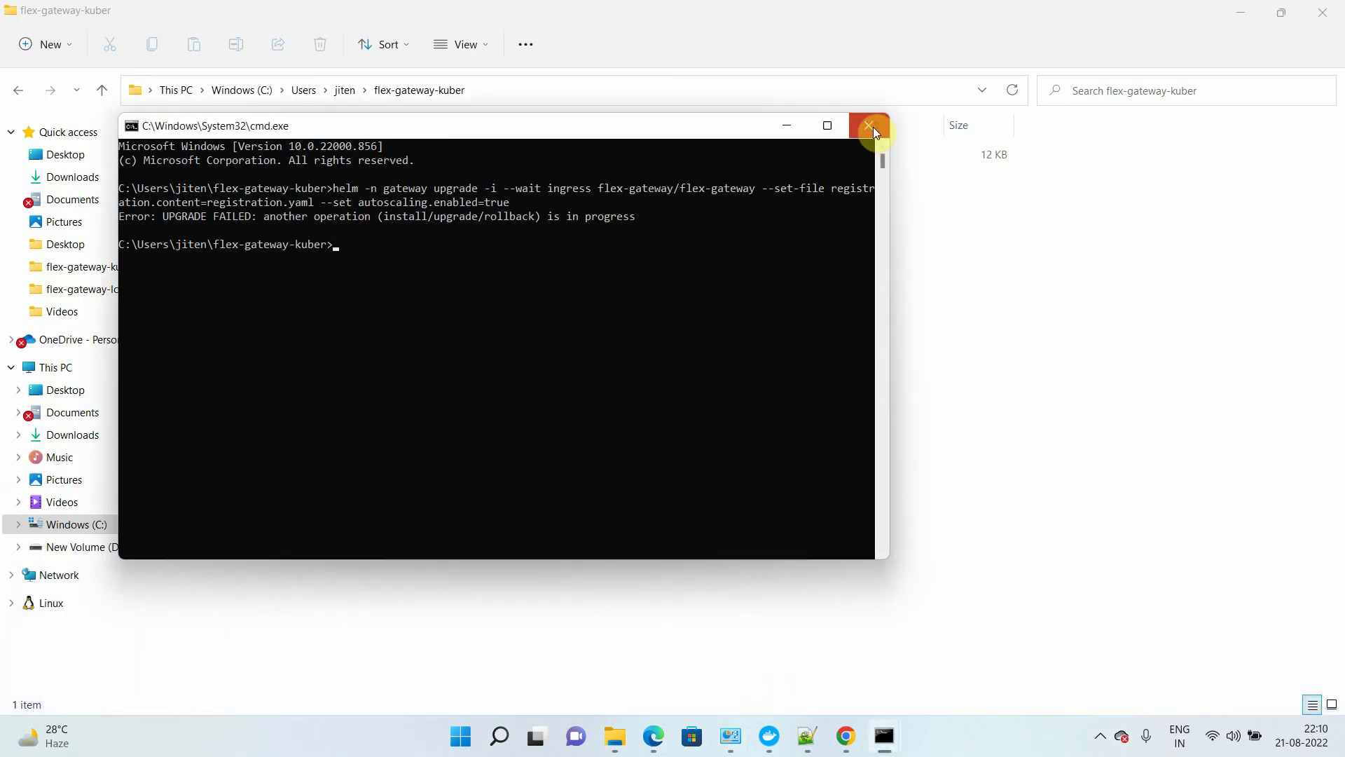
{"action": "left_click", "coordinate": [873, 127]}
{"action": "mouse_move", "coordinate": [884, 736]}
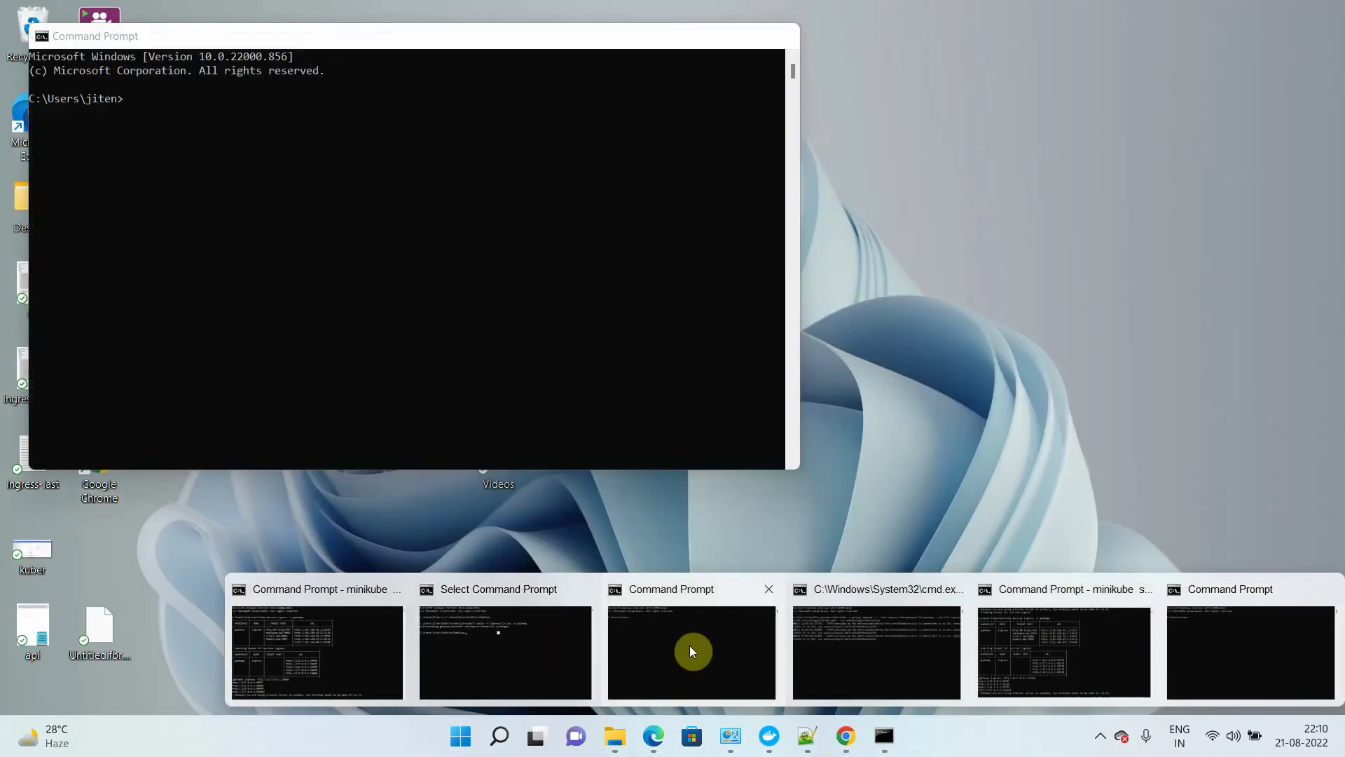
{"action": "left_click", "coordinate": [856, 649]}
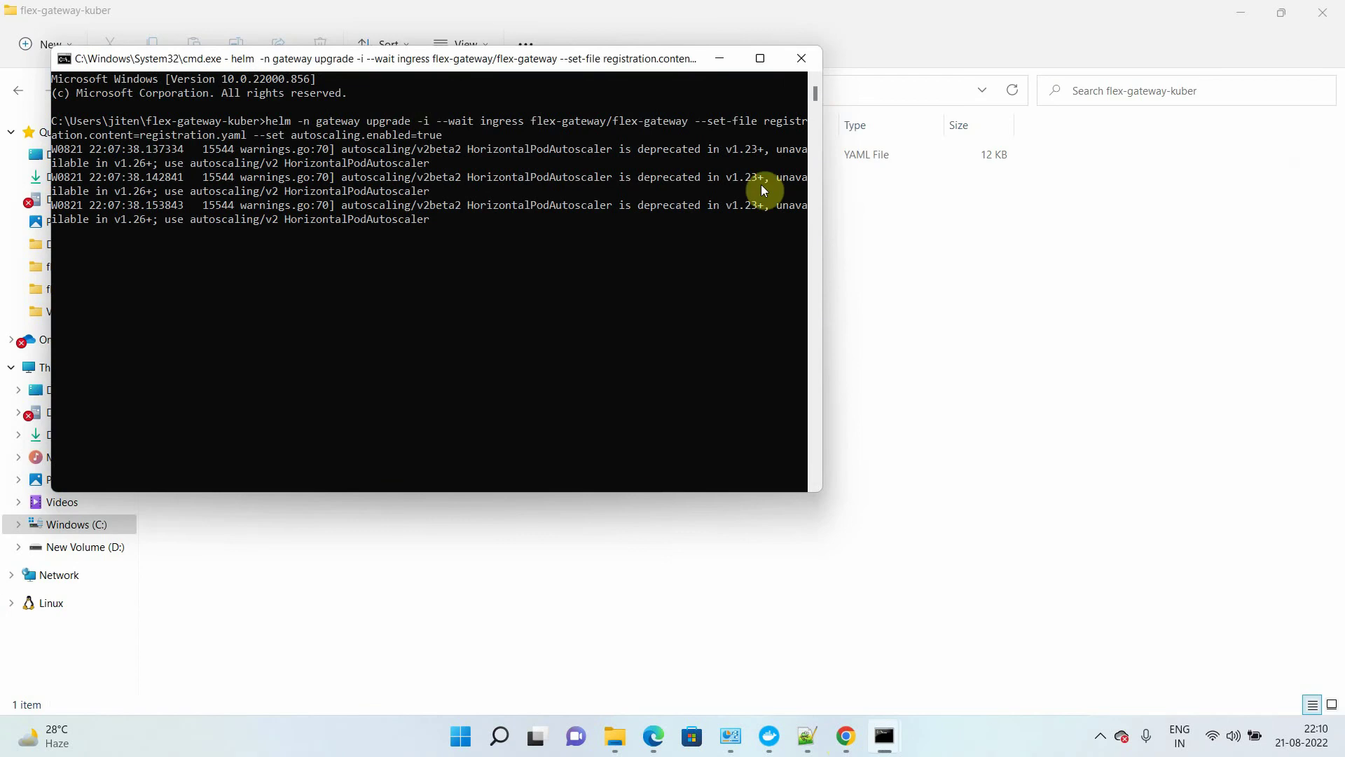
{"action": "left_click", "coordinate": [804, 60]}
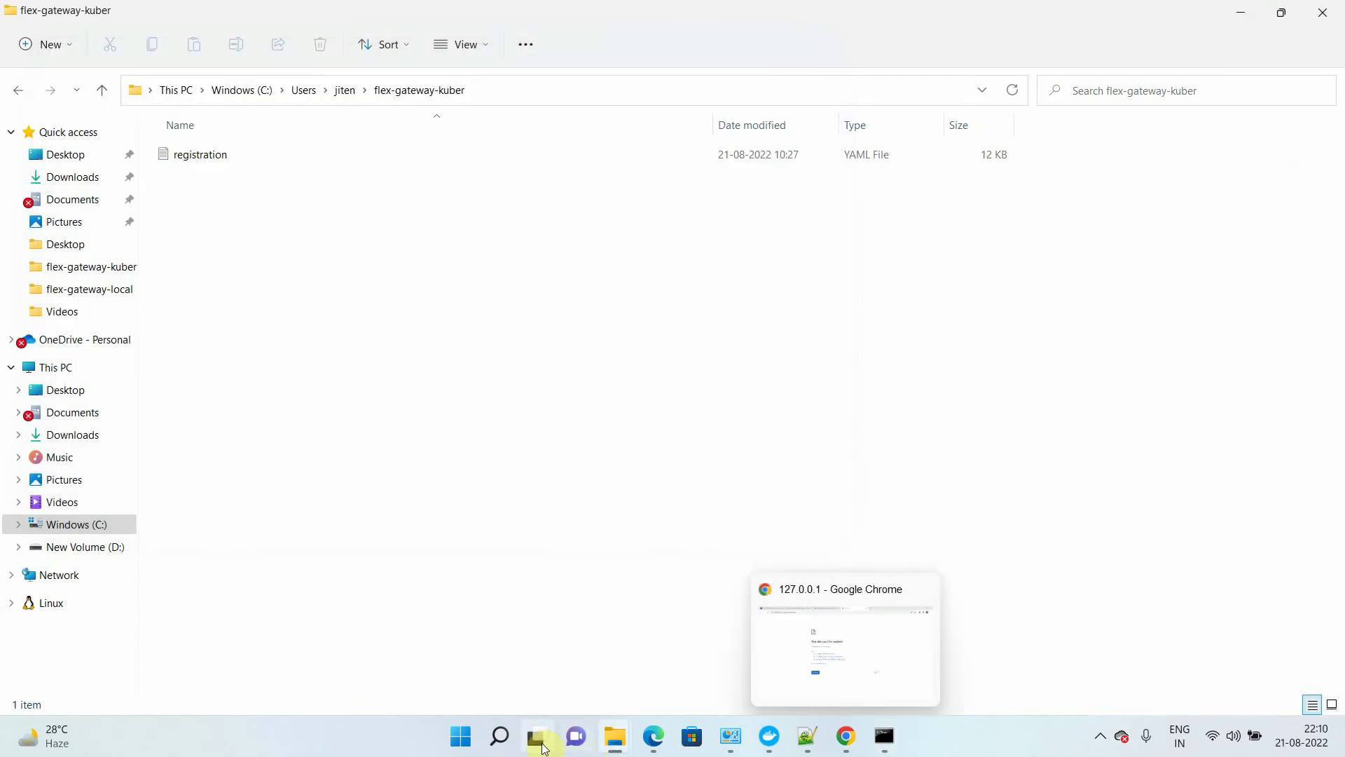
{"action": "left_click", "coordinate": [671, 94]}
{"action": "type", "text": "cmd"}
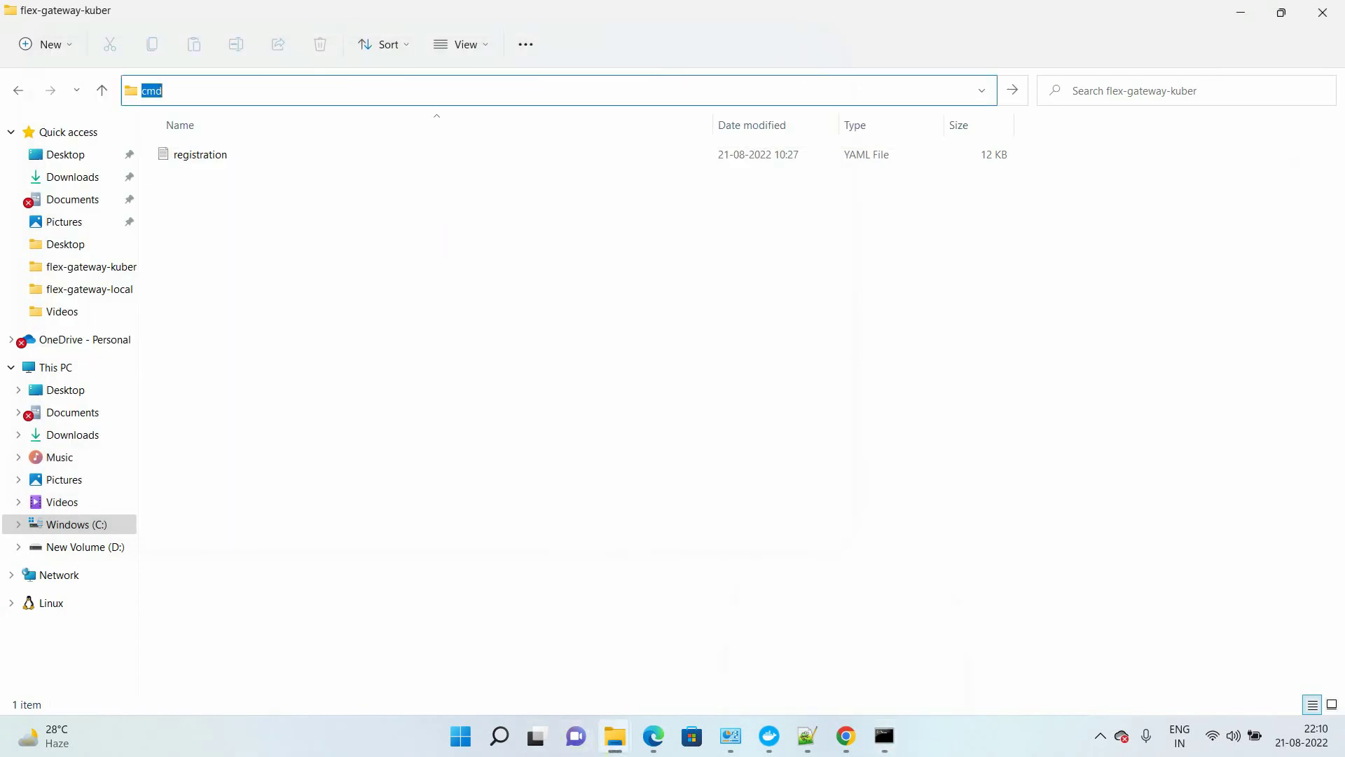
{"action": "key", "text": "Return"}
{"action": "right_click", "coordinate": [532, 318]}
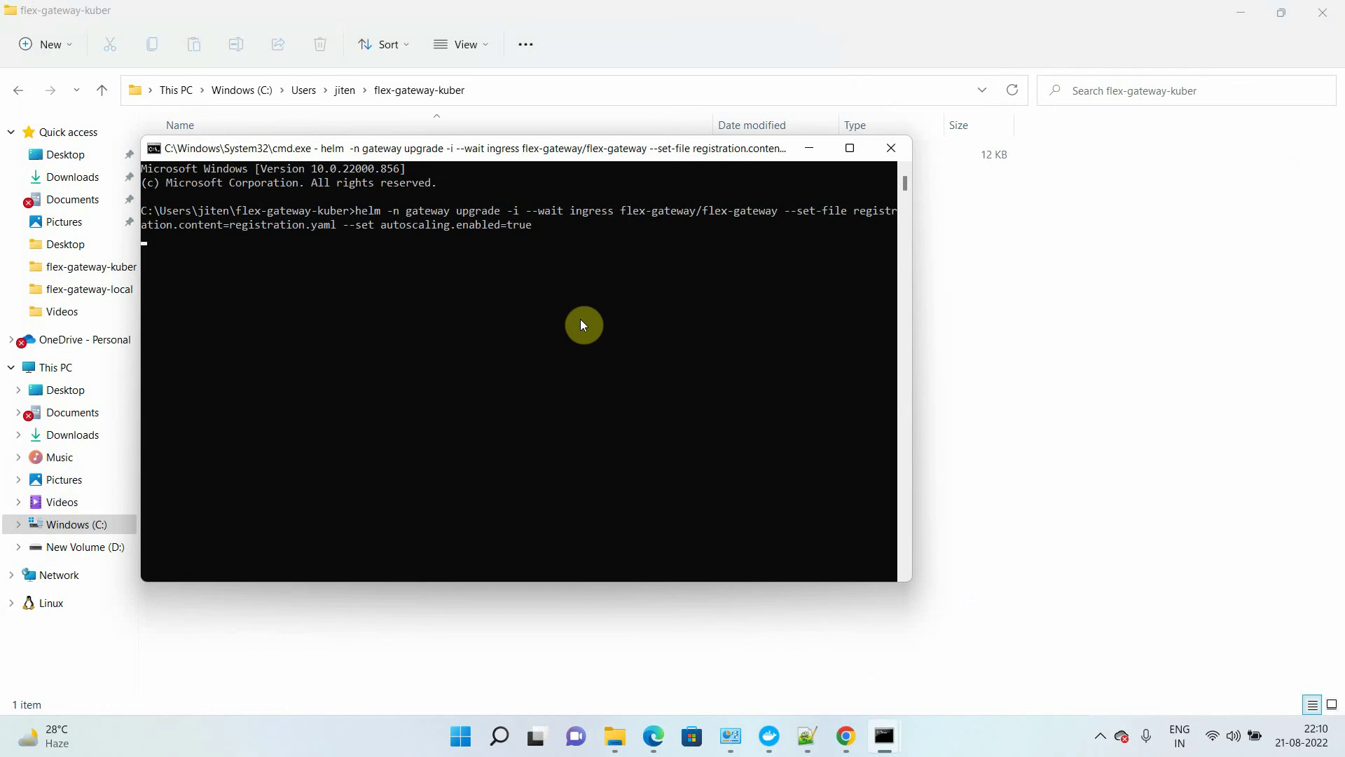
{"action": "left_click", "coordinate": [653, 737]}
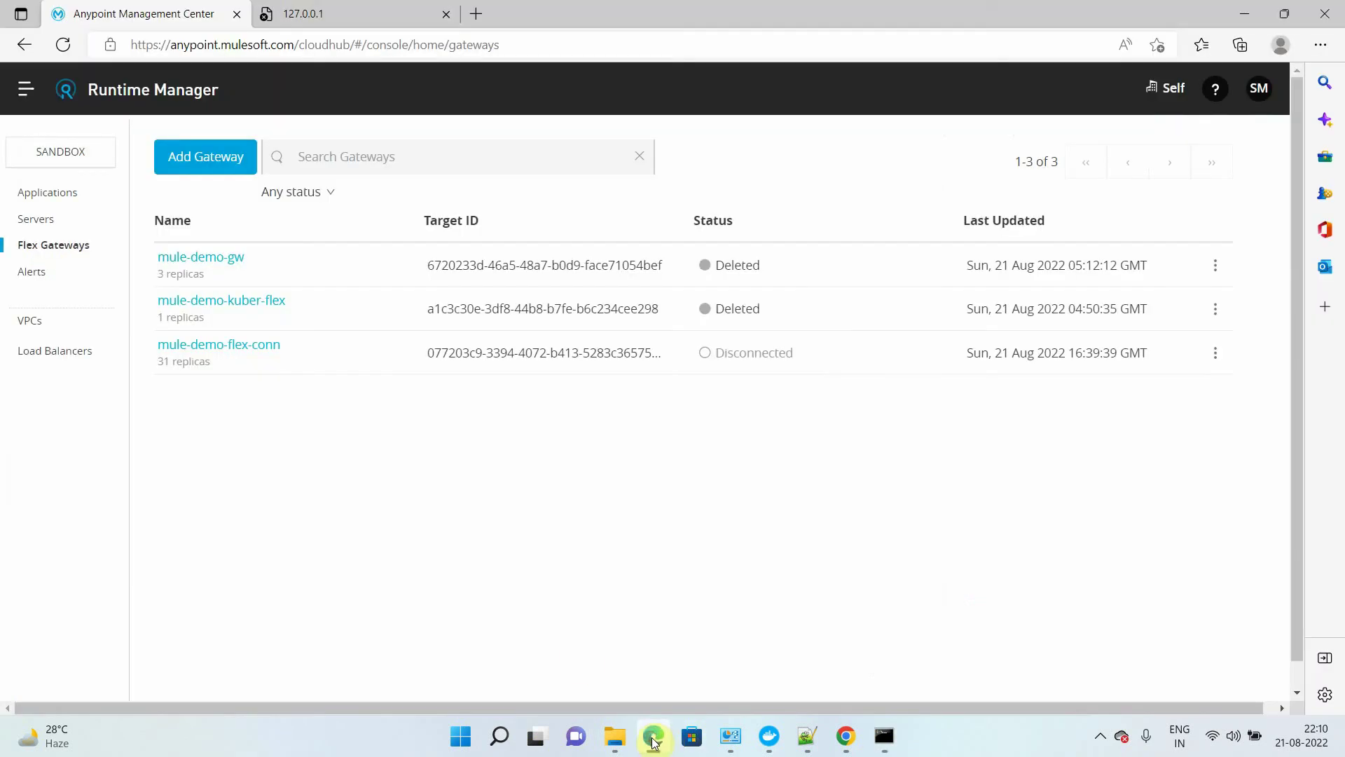
- Restart the minikube ingress tunnel on ports 59385–59389 and copy the 59387 URL
{"action": "mouse_move", "coordinate": [884, 735]}
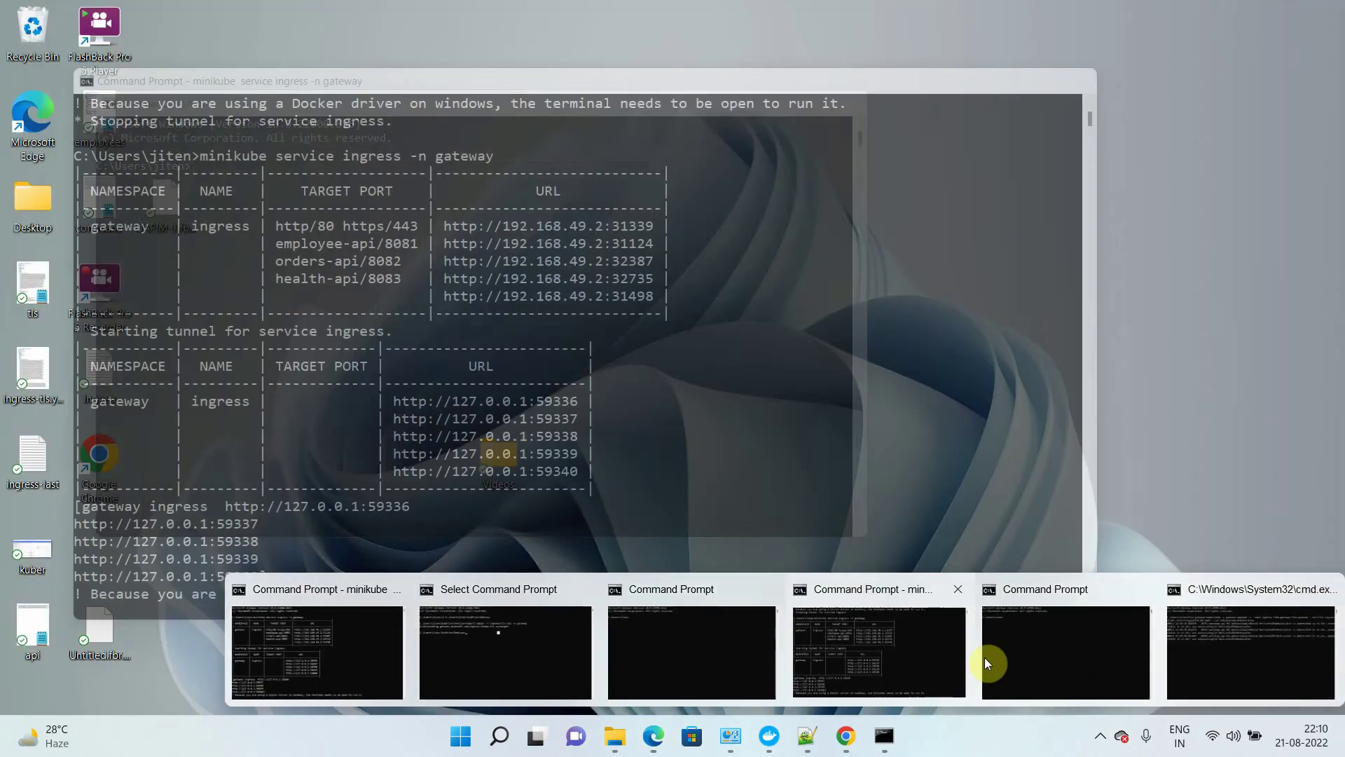
{"action": "left_click", "coordinate": [902, 663]}
{"action": "key", "text": "ctrl+c"}
{"action": "key", "text": "Up"}
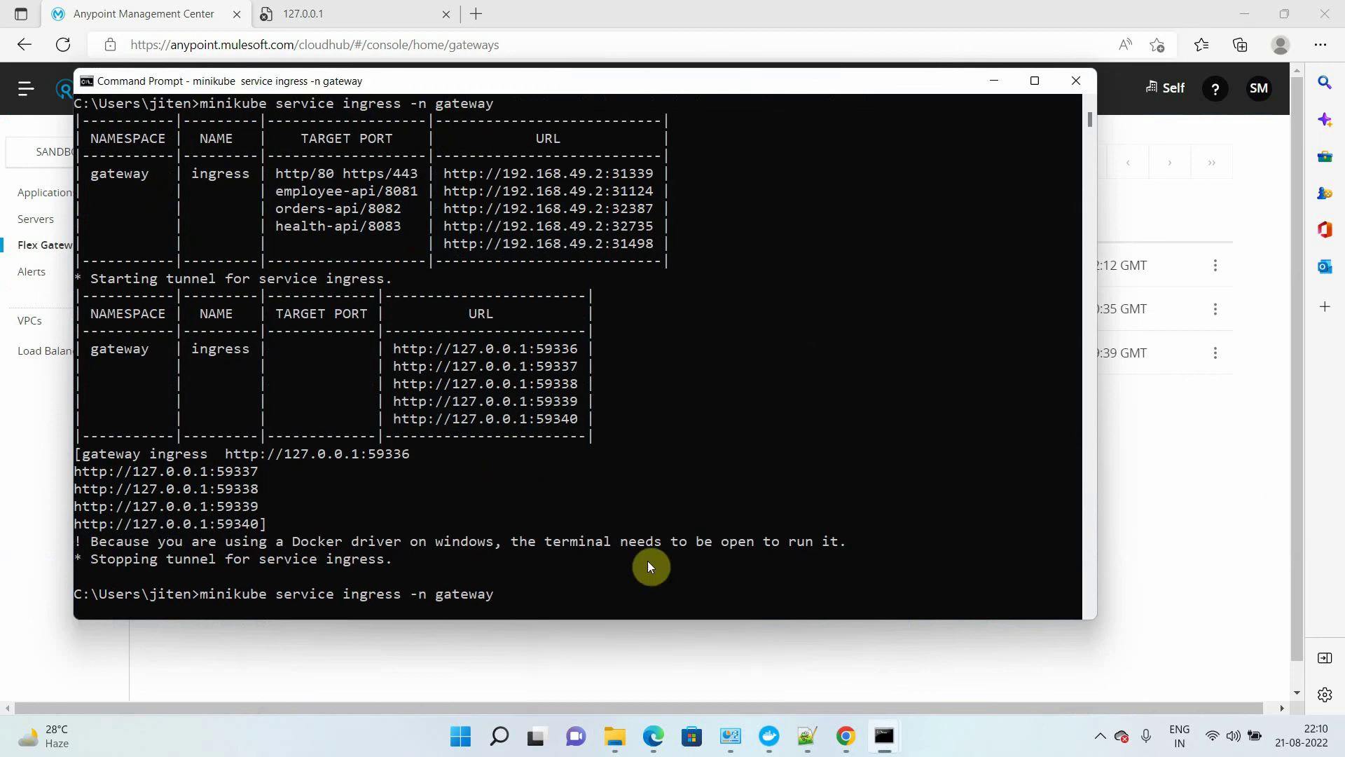
{"action": "key", "text": "Return"}
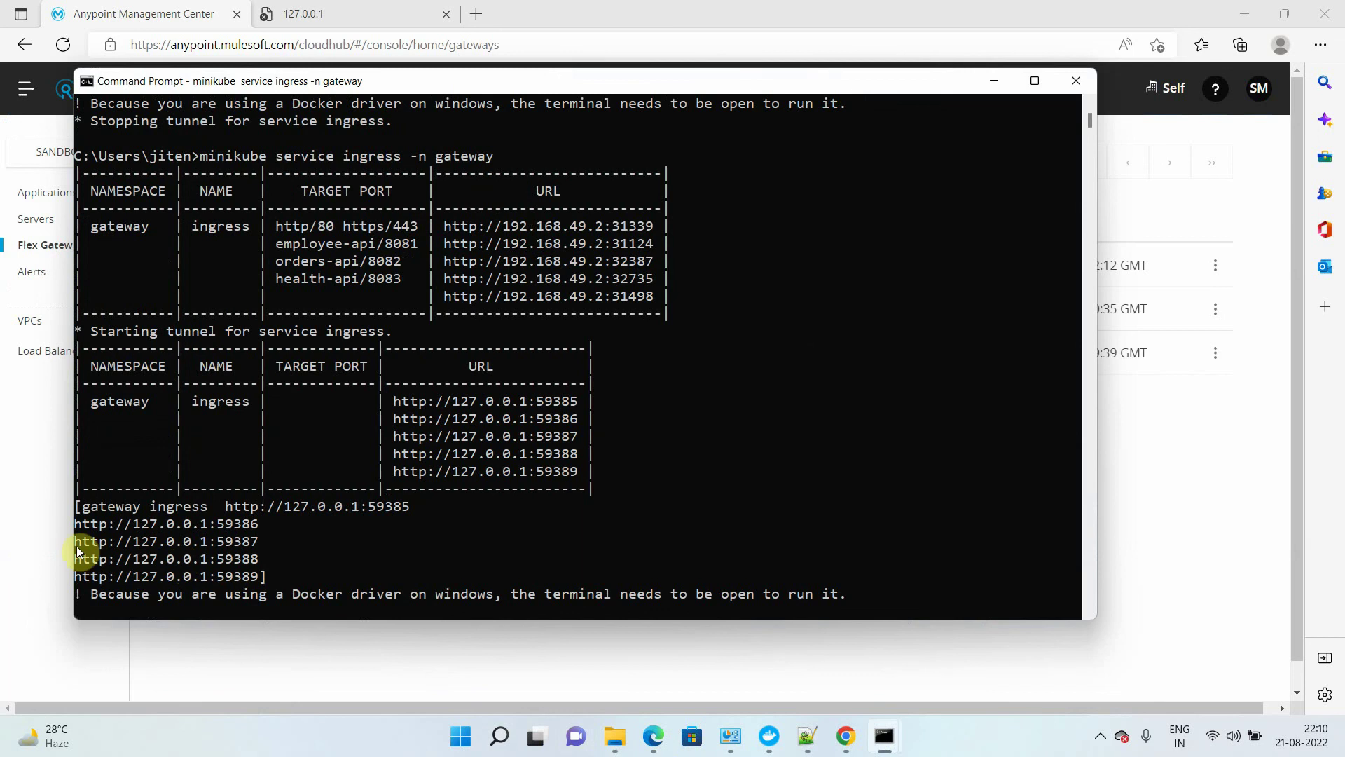
{"action": "left_click_drag", "start_coordinate": [77, 549], "coordinate": [217, 541]}
{"action": "right_click", "coordinate": [242, 540]}
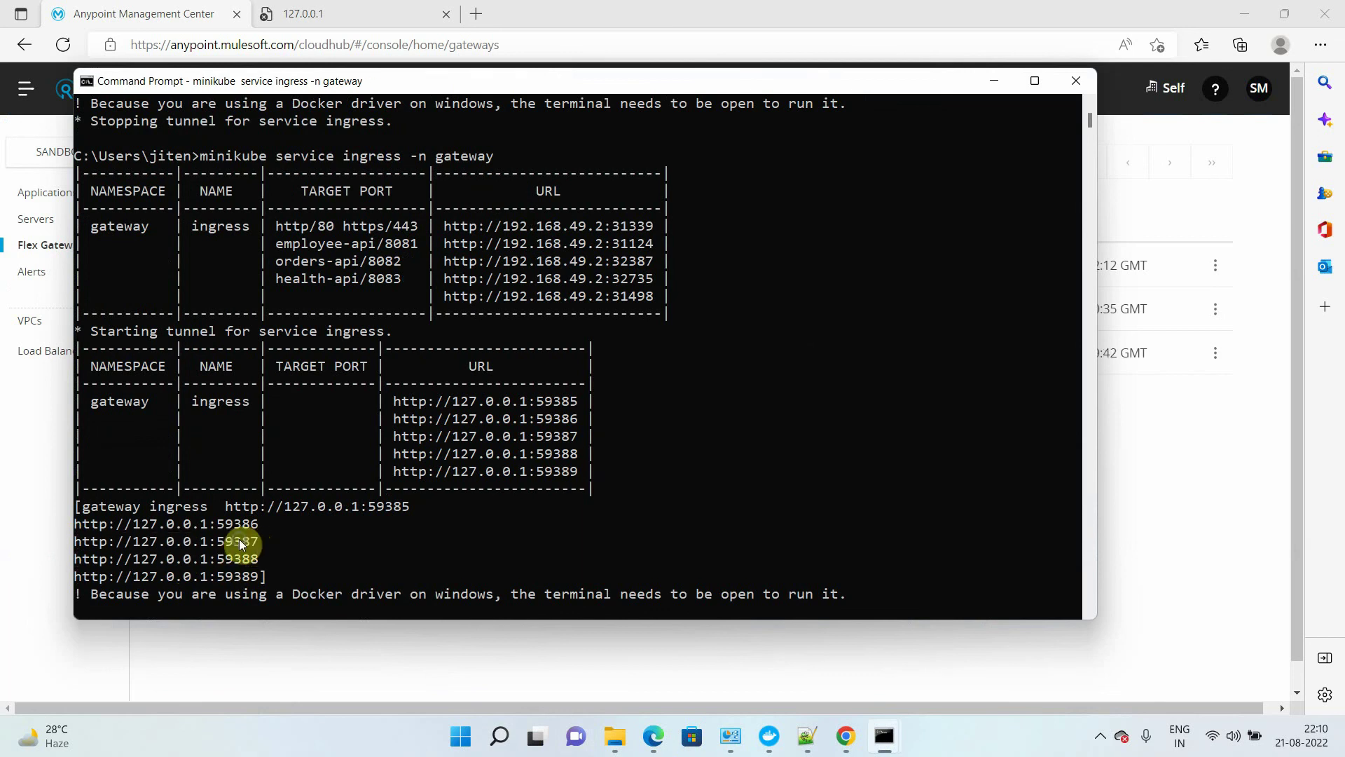
{"action": "left_click", "coordinate": [385, 10]}
{"action": "key", "text": "ctrl+v"}
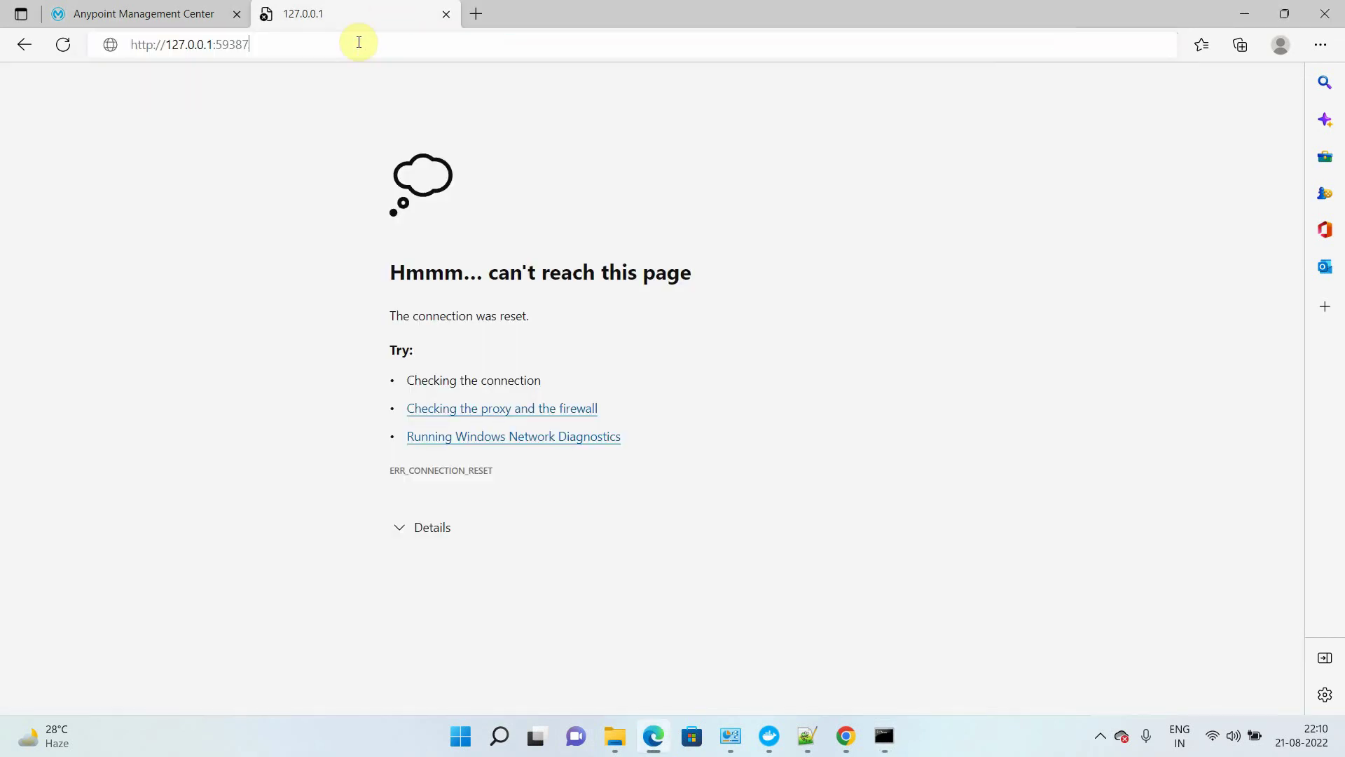
{"action": "left_click", "coordinate": [154, 47]}
{"action": "type", "text": "s"}
{"action": "left_click", "coordinate": [297, 43]}
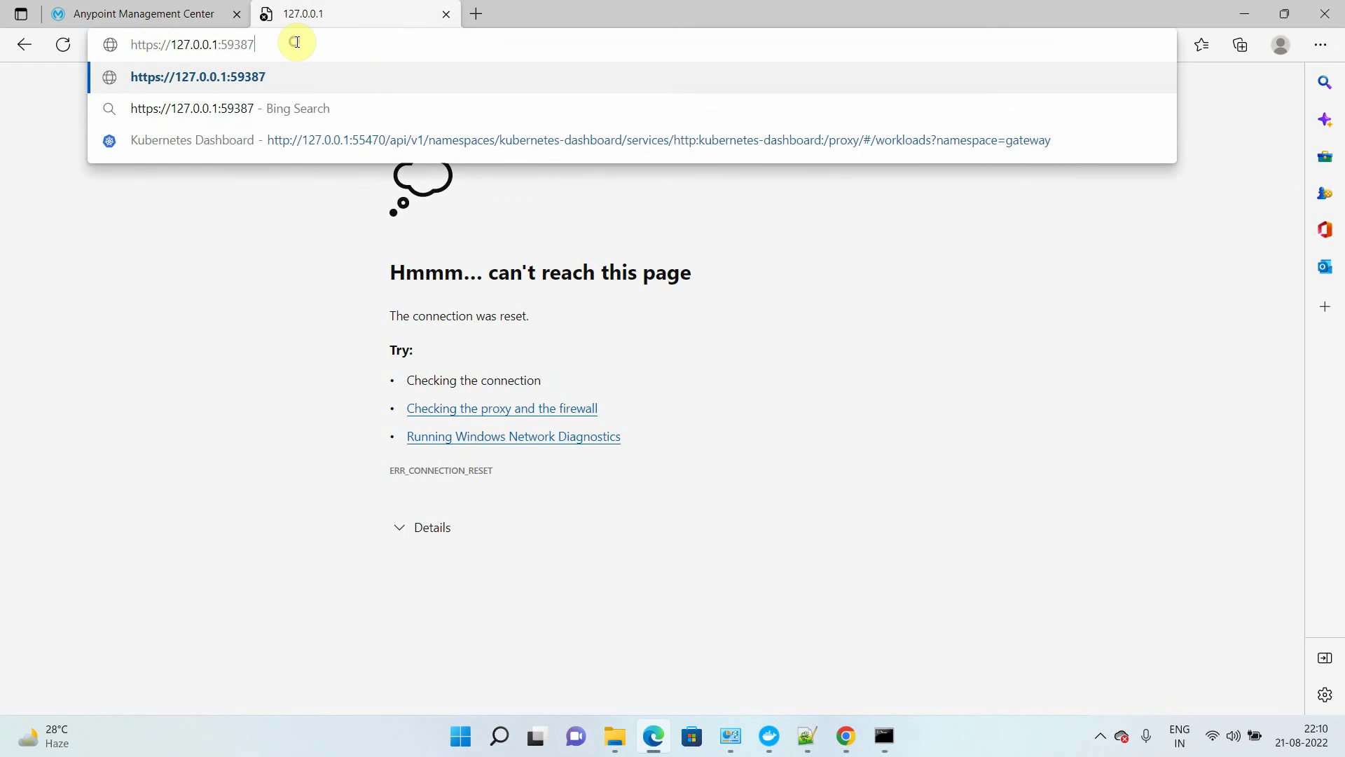
{"action": "type", "text": "/api/employees"}
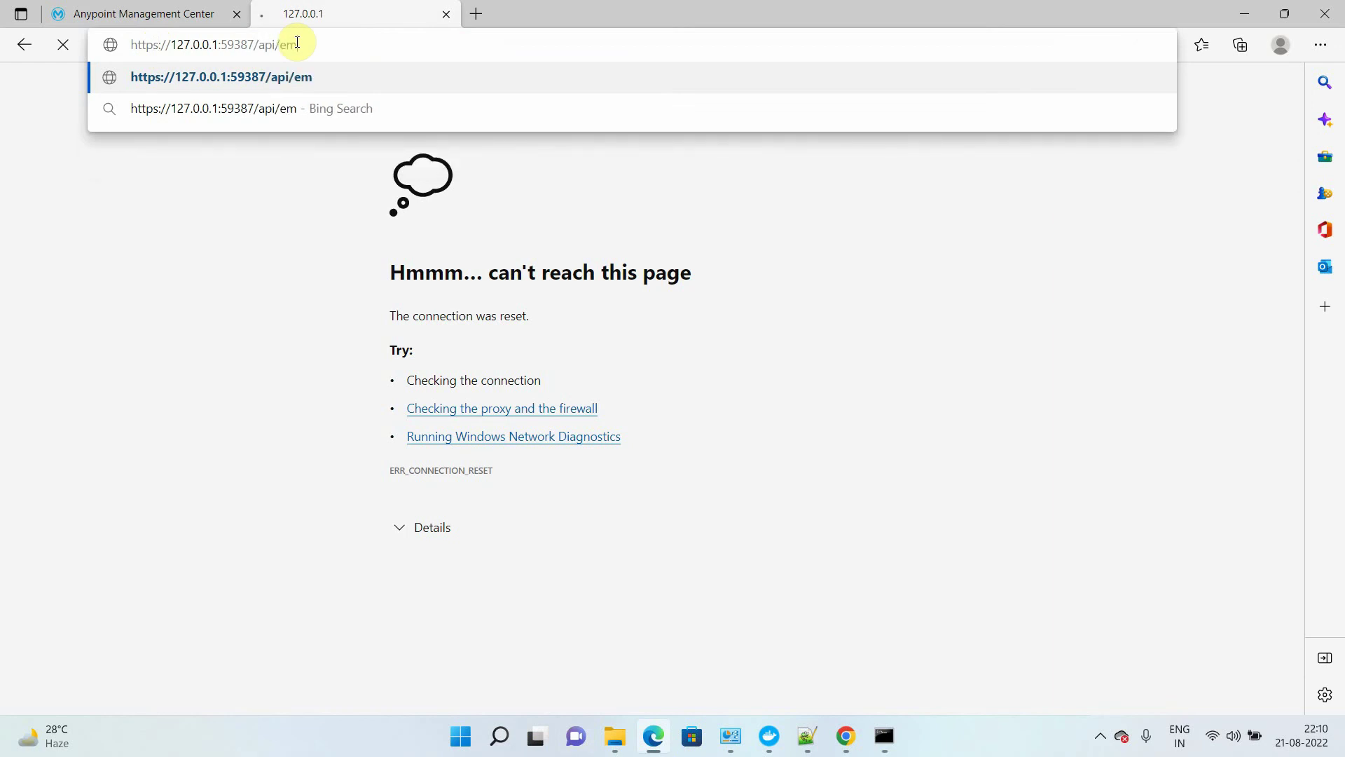
{"action": "key", "text": "Return"}
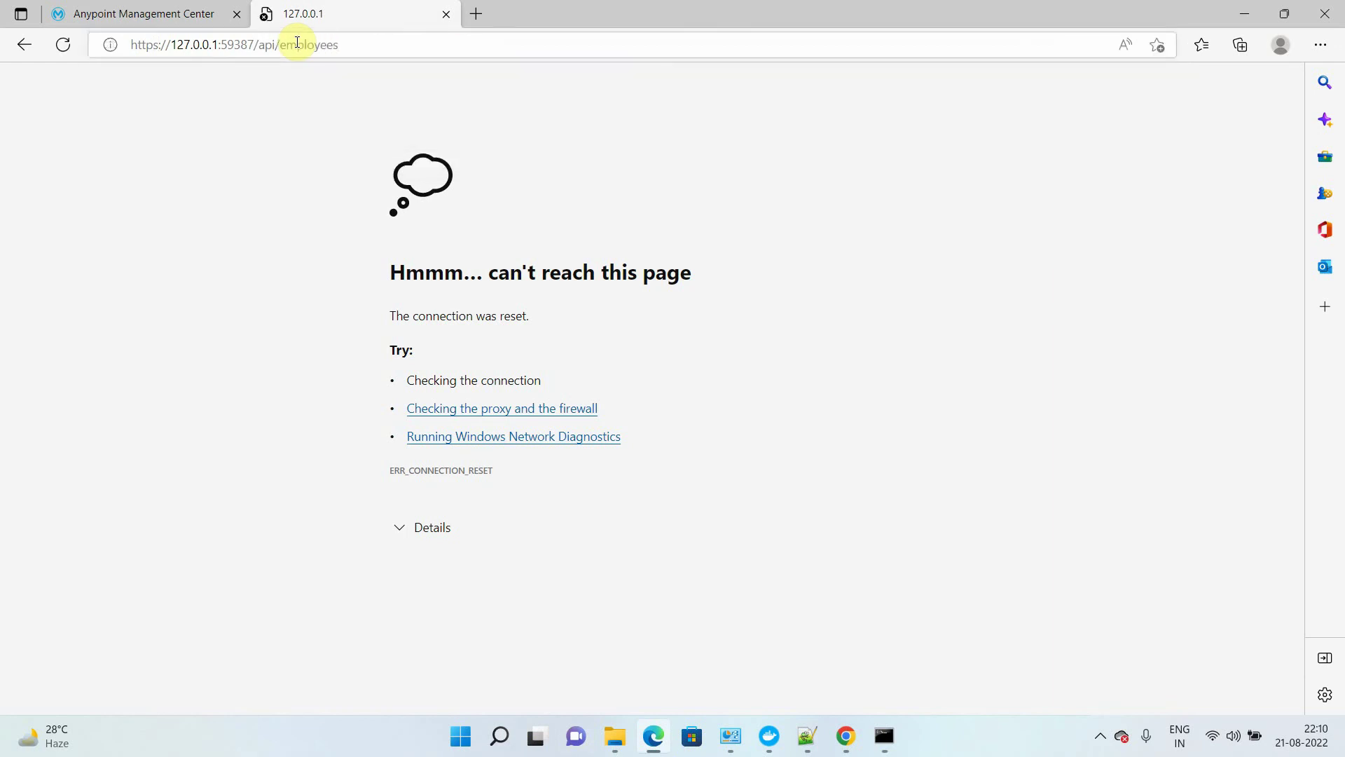
{"action": "left_click", "coordinate": [297, 44]}
{"action": "key", "text": "Return"}
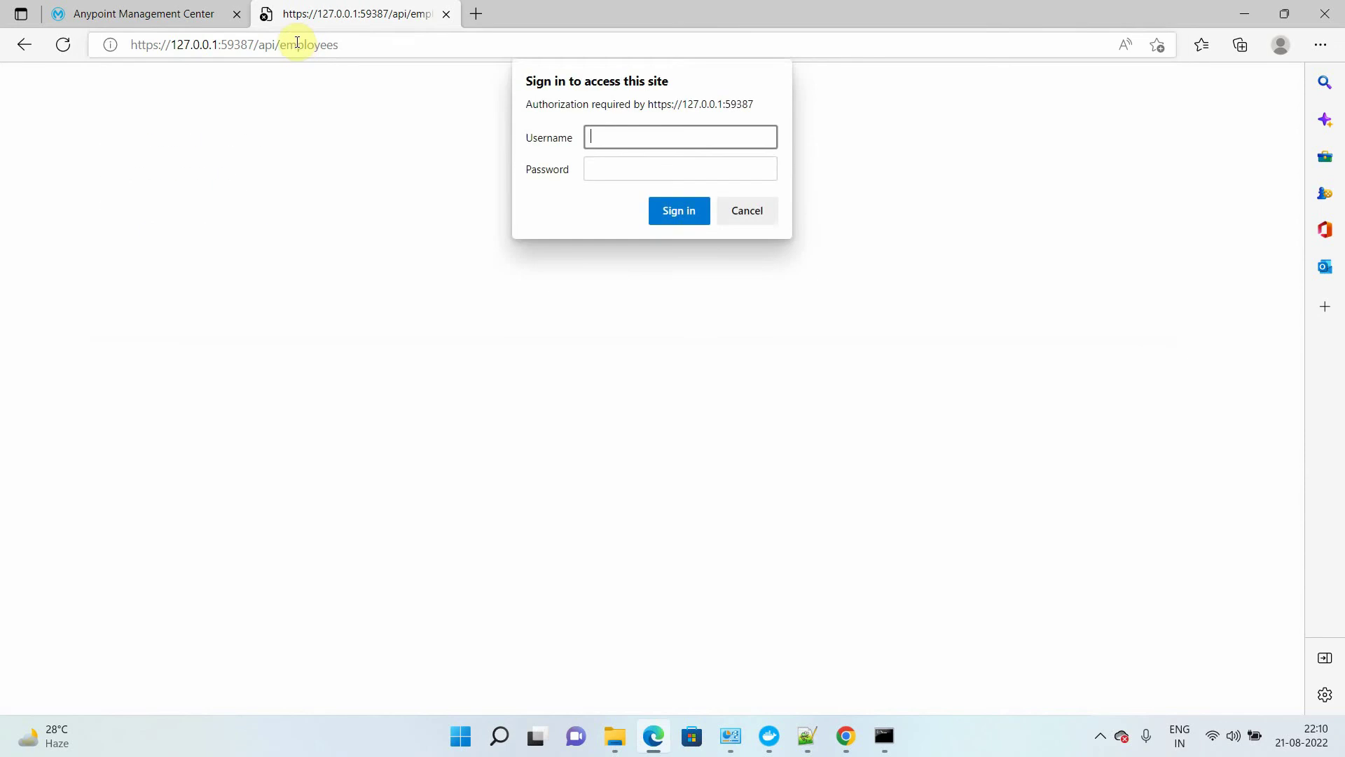
{"action": "key", "text": "Tab"}
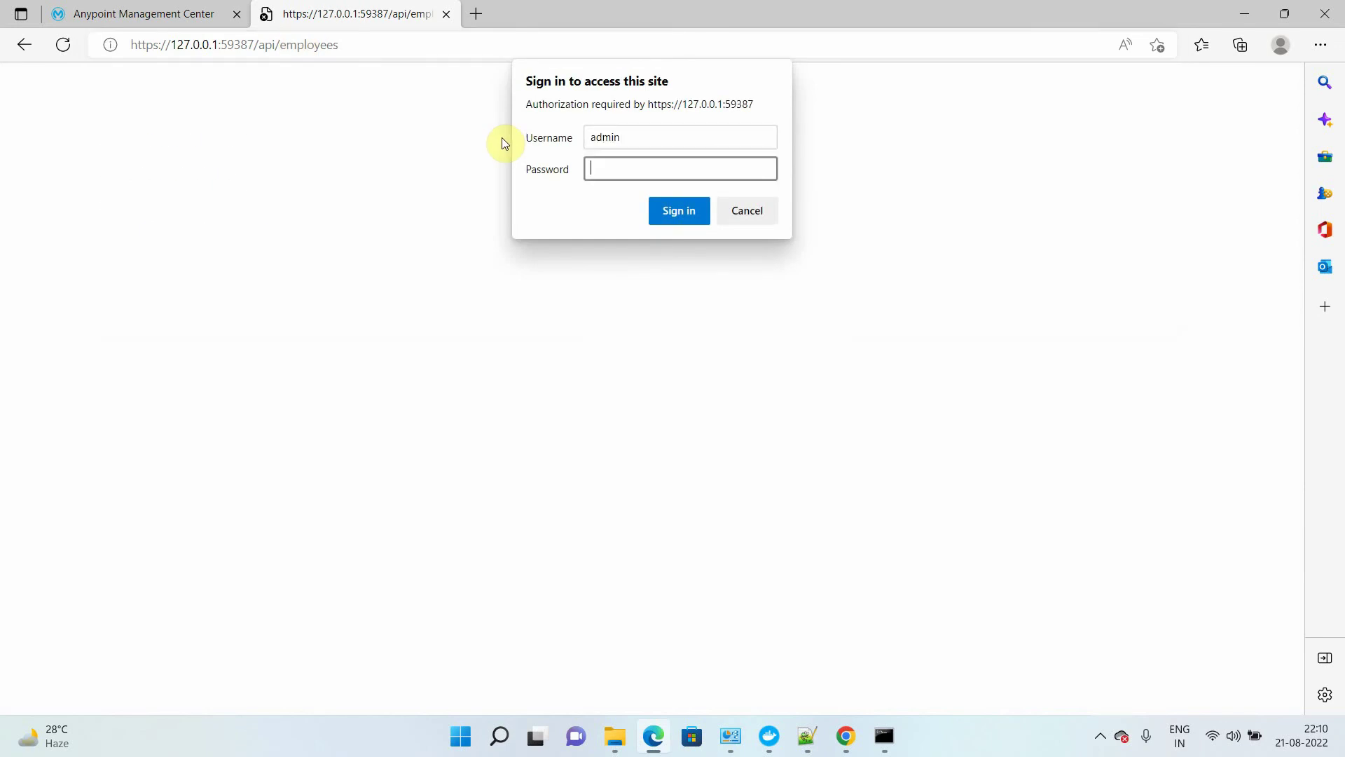
{"action": "key", "text": "Return"}
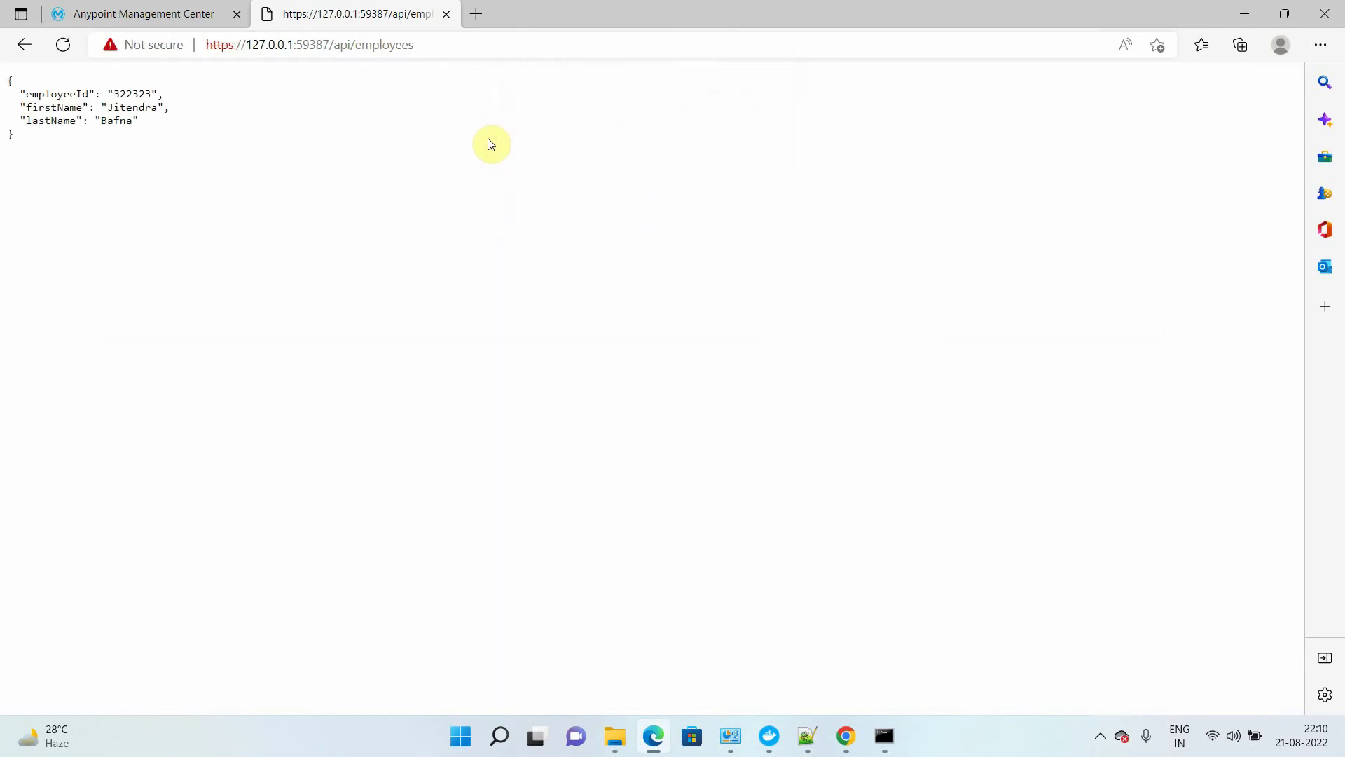
{"action": "mouse_move", "coordinate": [884, 736]}
{"action": "left_click", "coordinate": [965, 700]}
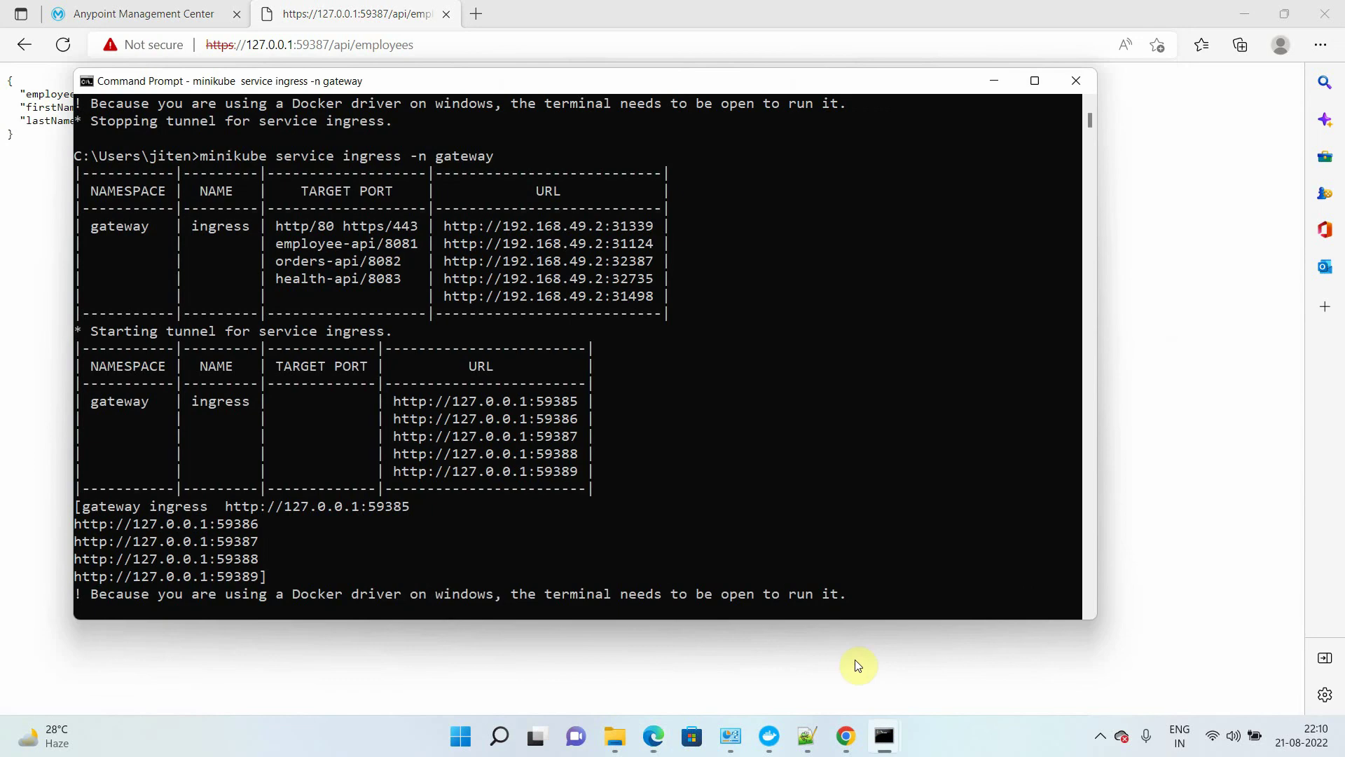
{"action": "left_click_drag", "start_coordinate": [78, 558], "coordinate": [232, 558]}
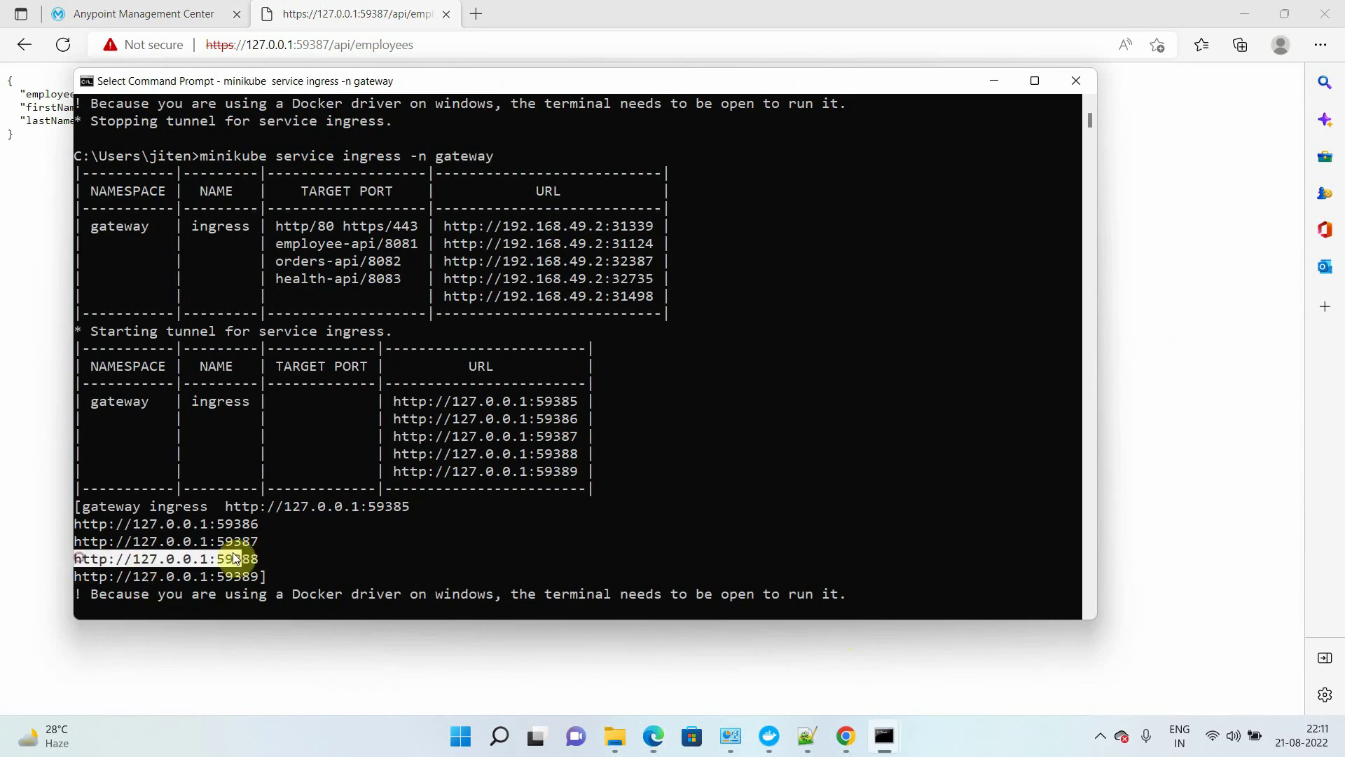
{"action": "right_click", "coordinate": [252, 558]}
{"action": "left_click", "coordinate": [350, 44]}
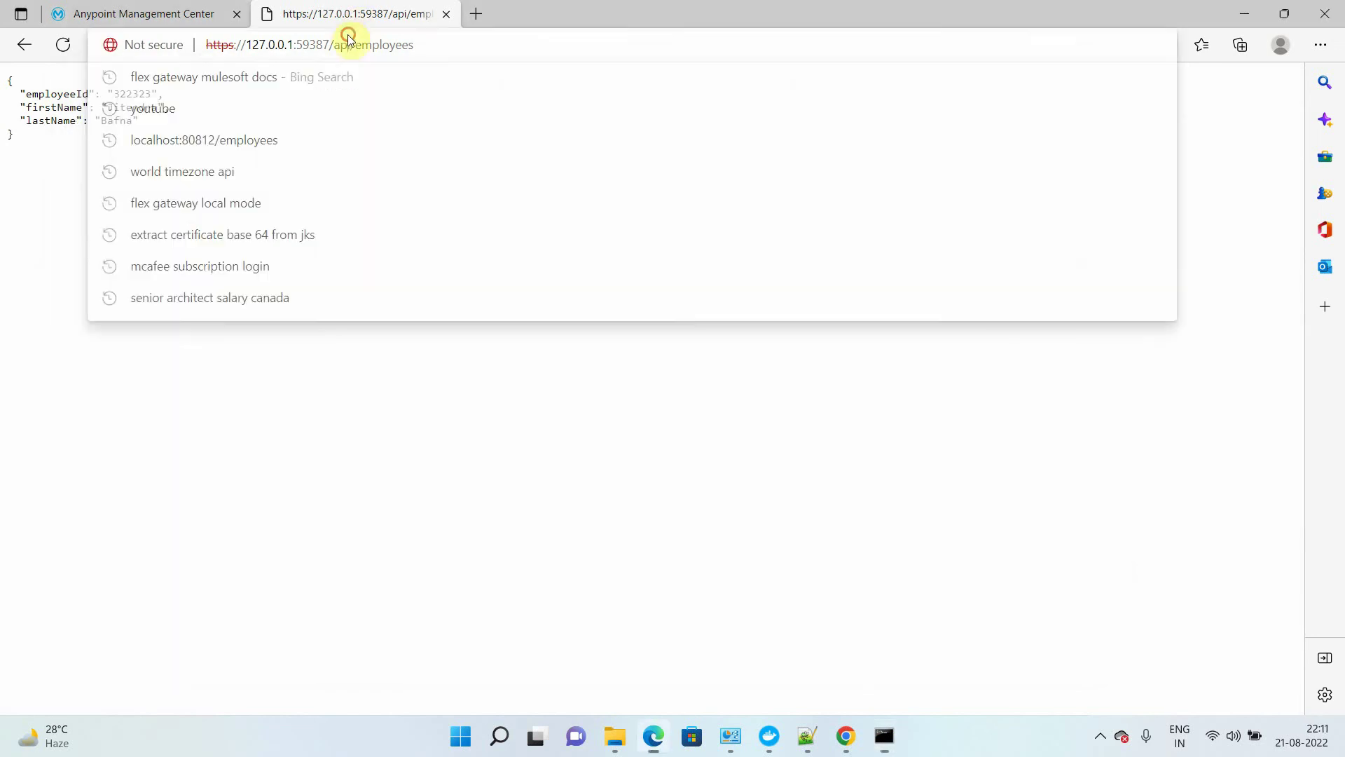
{"action": "type", "text": "http://127.0.0.1:59388"}
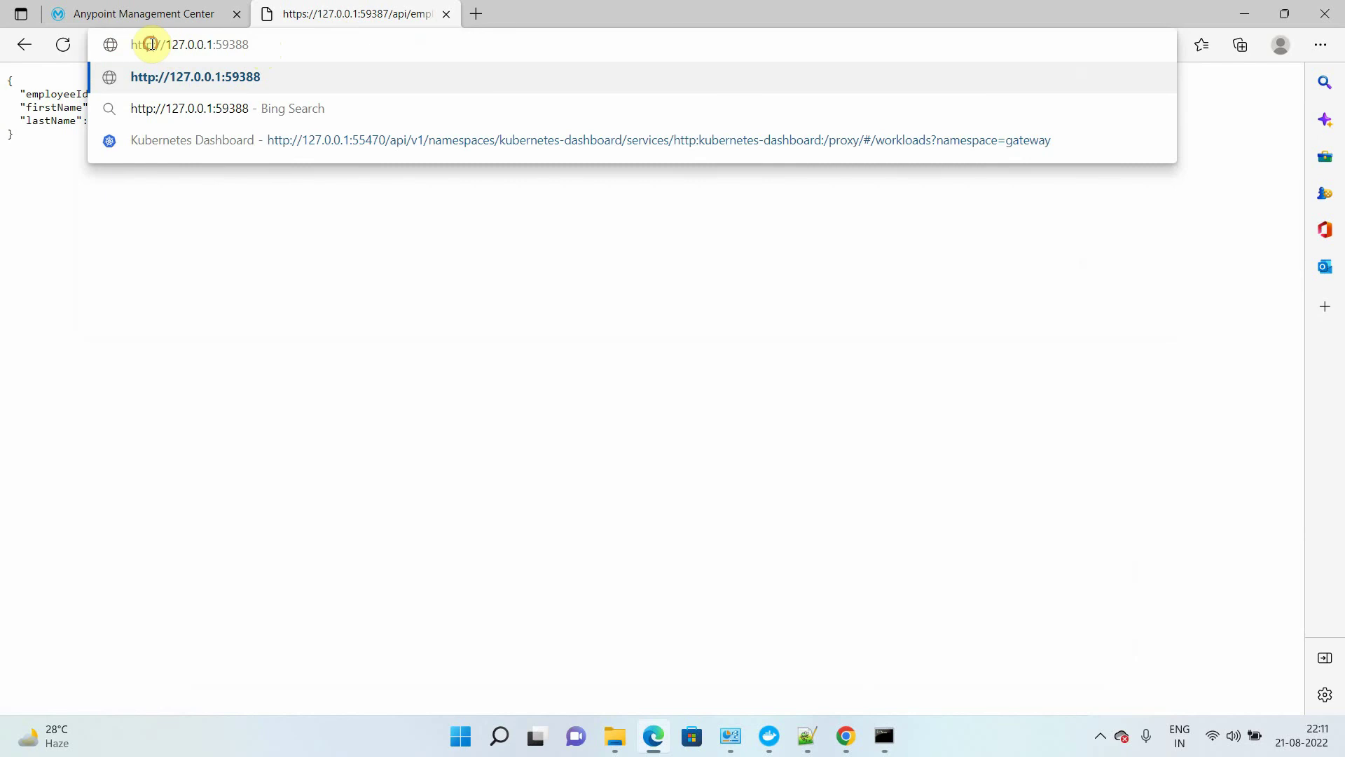
{"action": "left_click", "coordinate": [150, 44]}
{"action": "type", "text": "s"}
{"action": "left_click", "coordinate": [280, 43]}
{"action": "type", "text": "/api"}
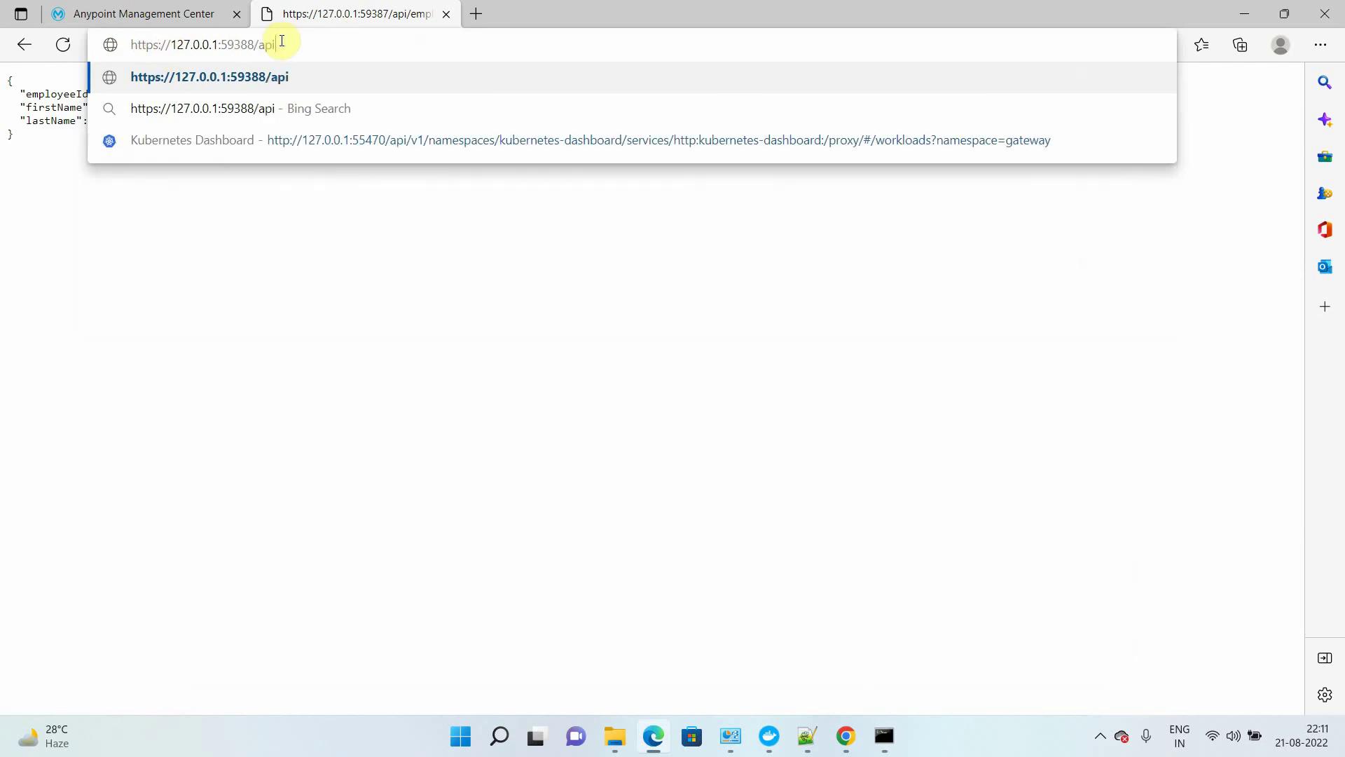
{"action": "type", "text": "/orders"}
{"action": "key", "text": "Return"}
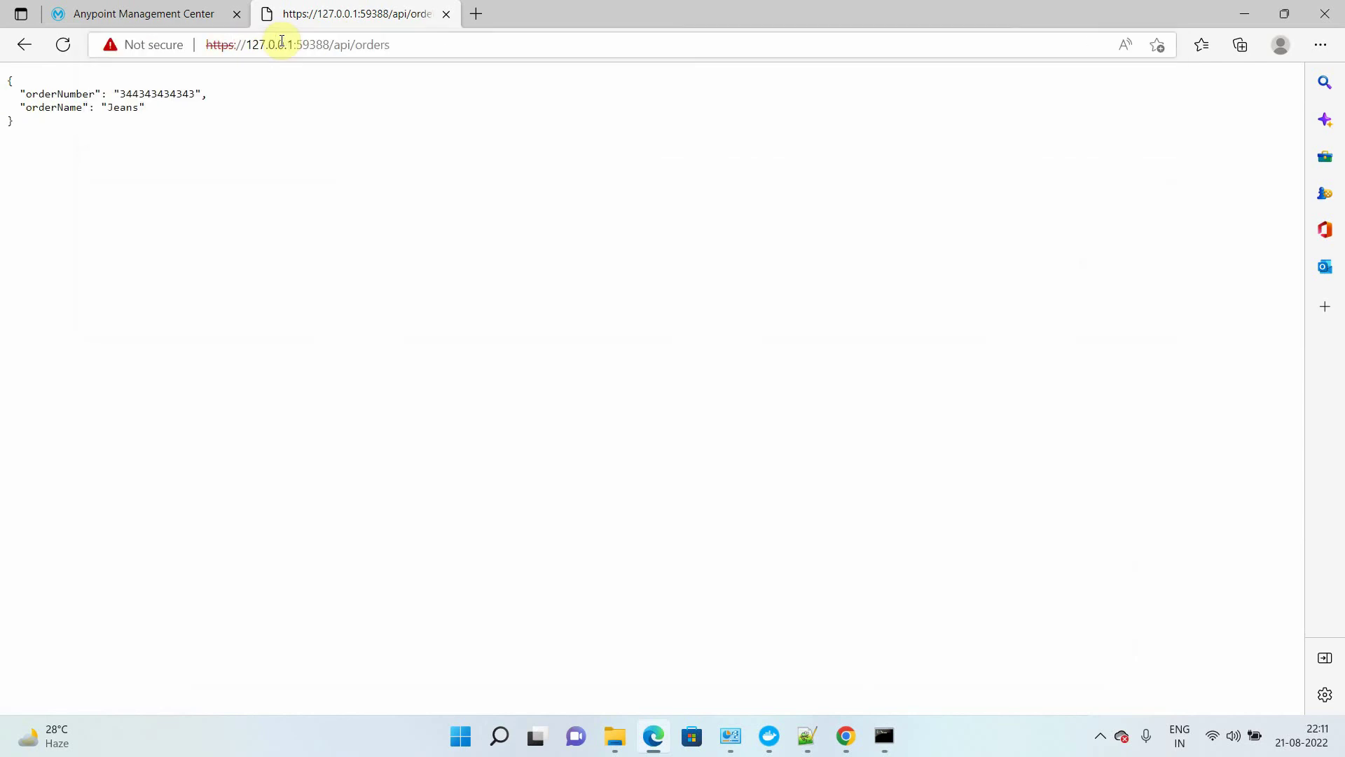
{"action": "left_click", "coordinate": [899, 741]}
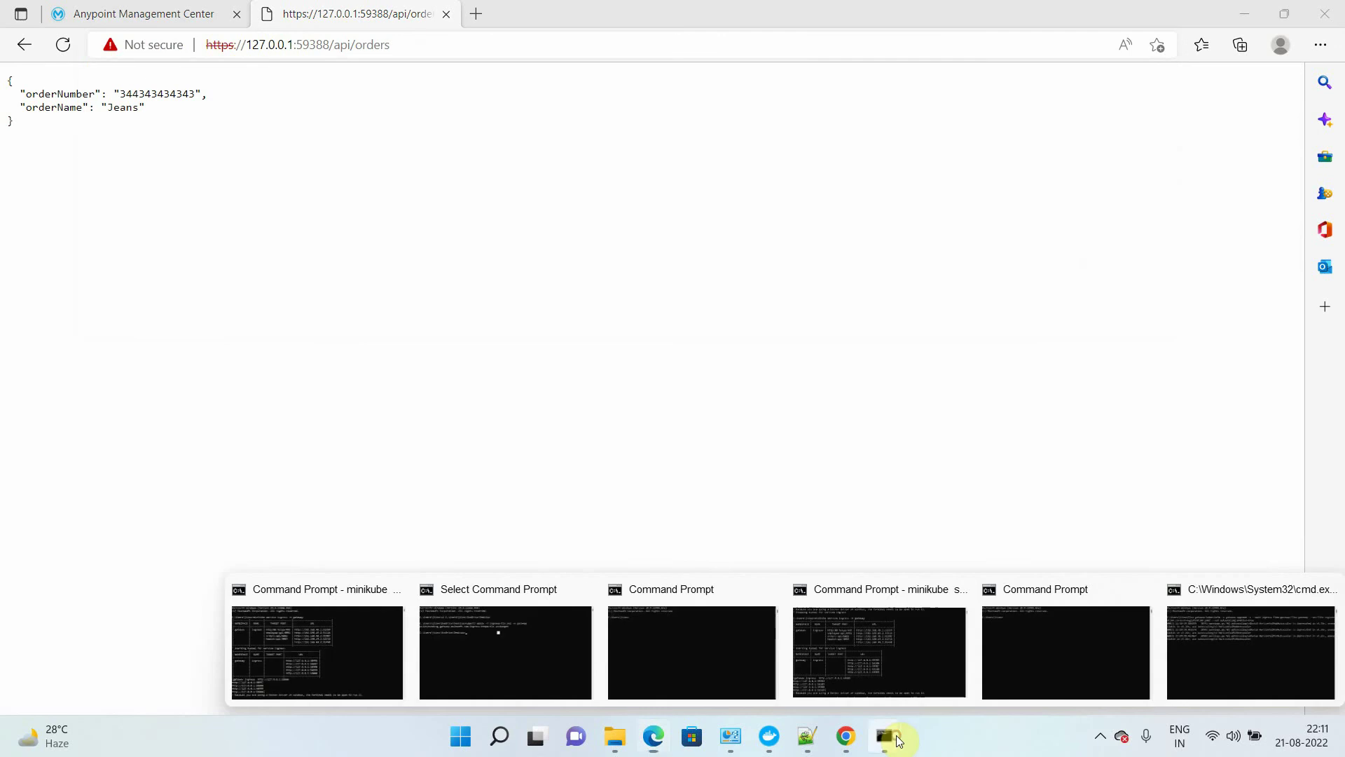
{"action": "left_click", "coordinate": [890, 666]}
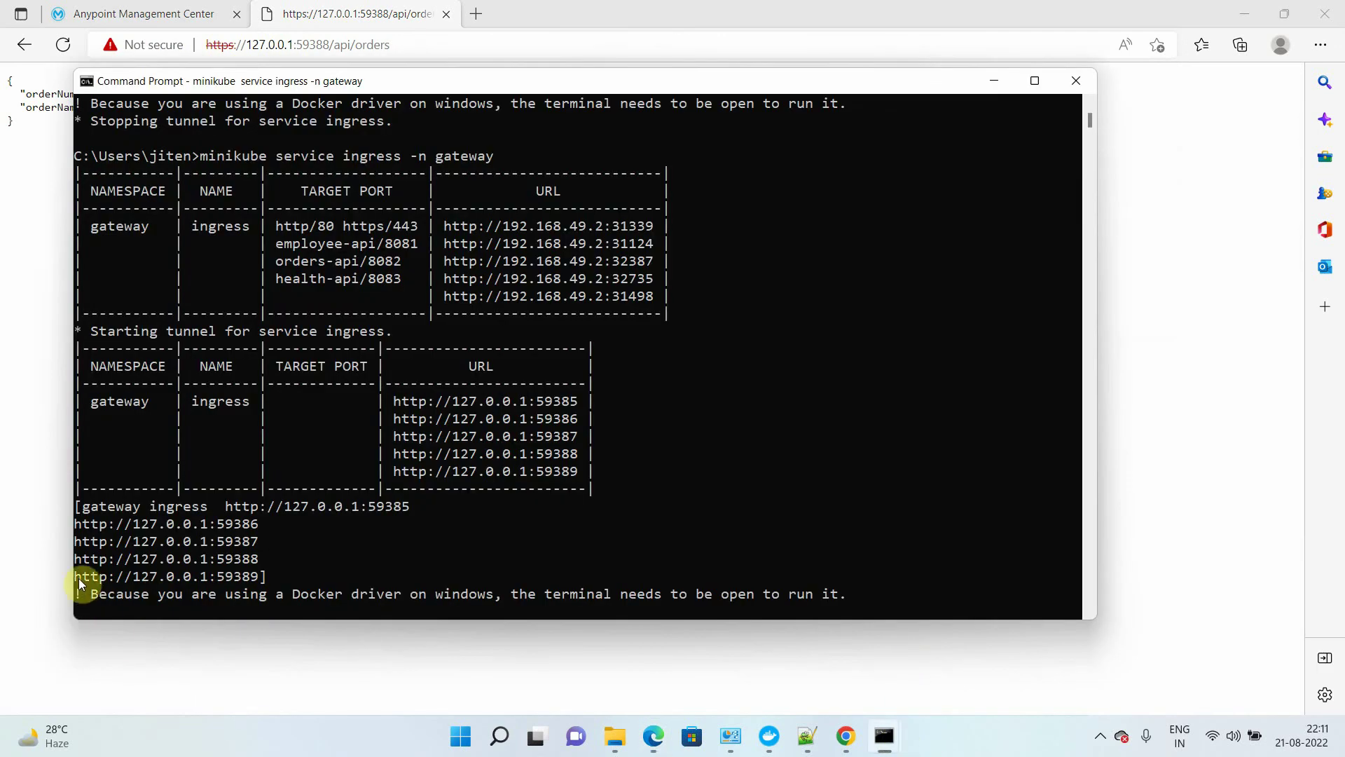
{"action": "left_click_drag", "start_coordinate": [79, 578], "coordinate": [110, 578]}
{"action": "right_click", "coordinate": [251, 579]}
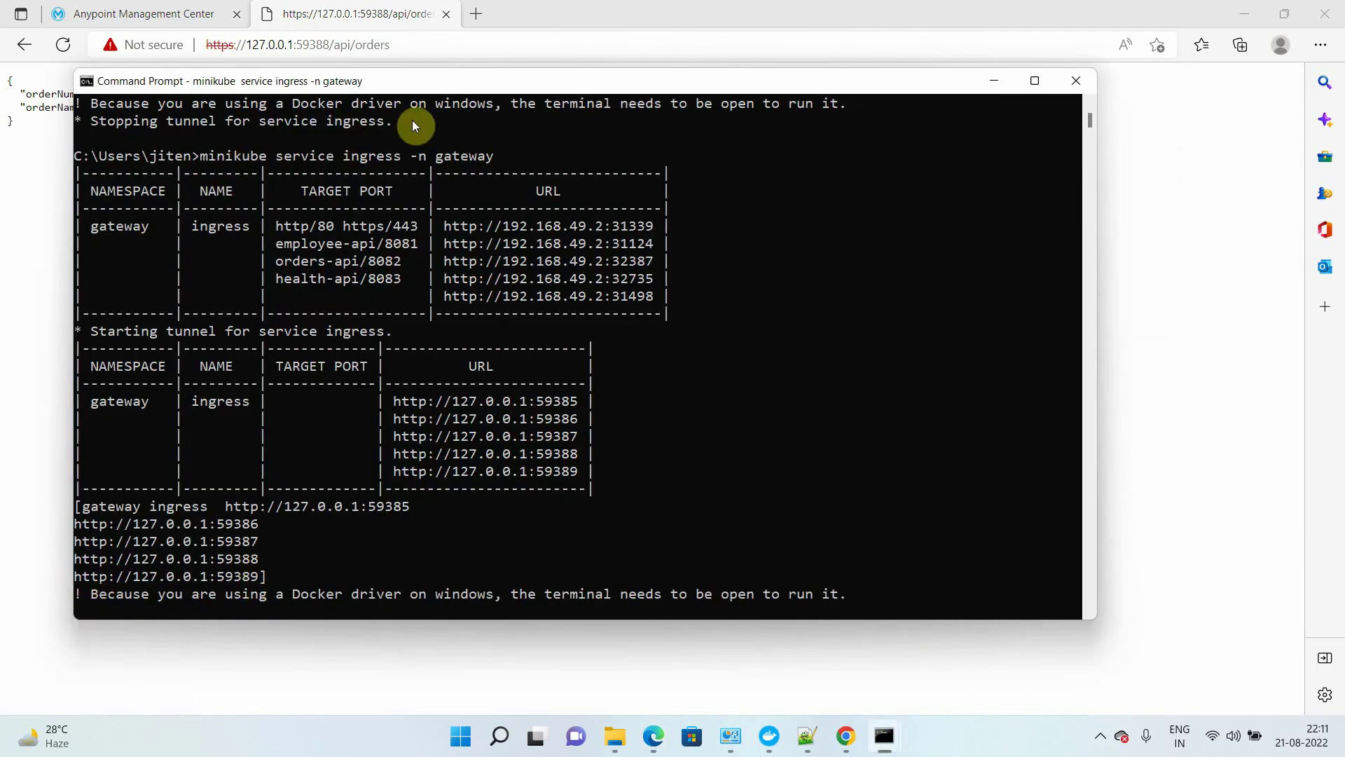
{"action": "left_click", "coordinate": [425, 42]}
{"action": "type", "text": "http://127.0.0.1:59389"}
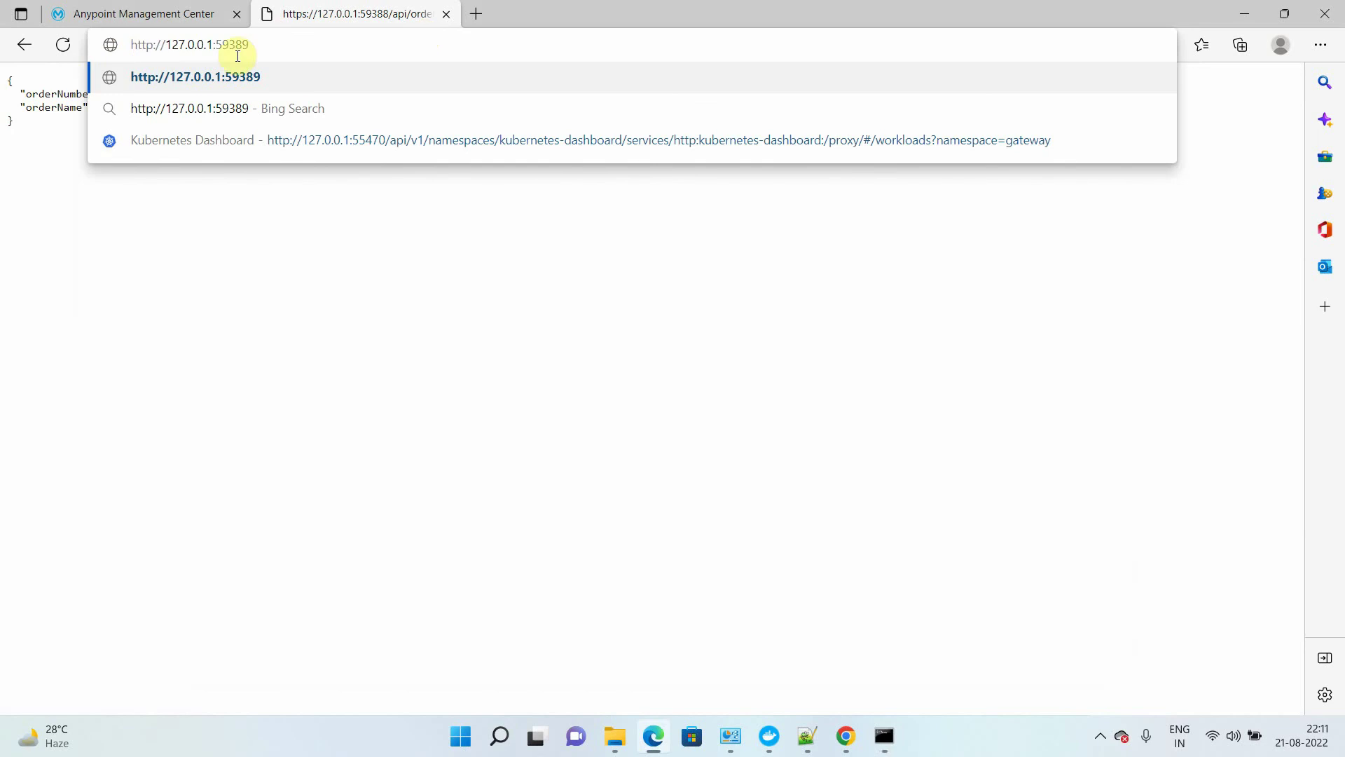
{"action": "left_click", "coordinate": [154, 44]}
{"action": "type", "text": "s"}
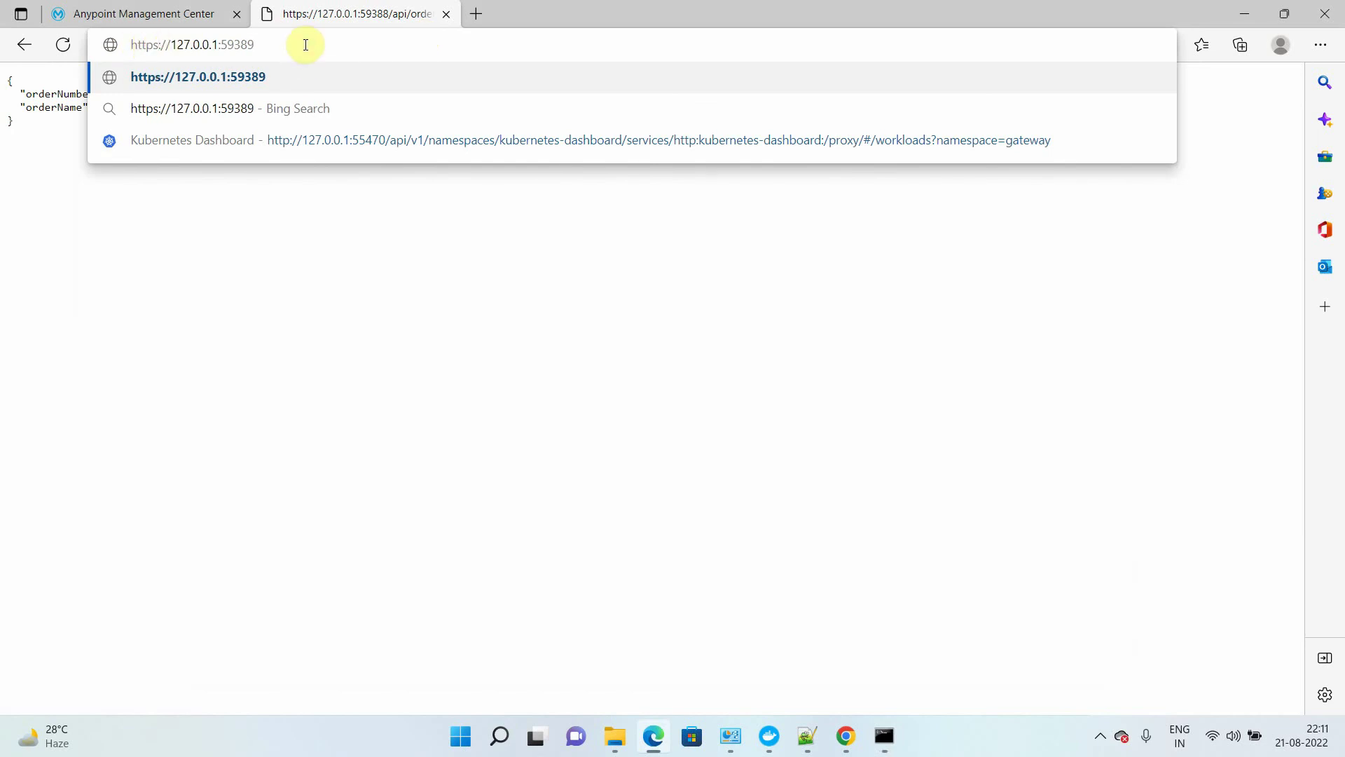
{"action": "left_click", "coordinate": [305, 45]}
{"action": "type", "text": "/health"}
{"action": "key", "text": "Return"}
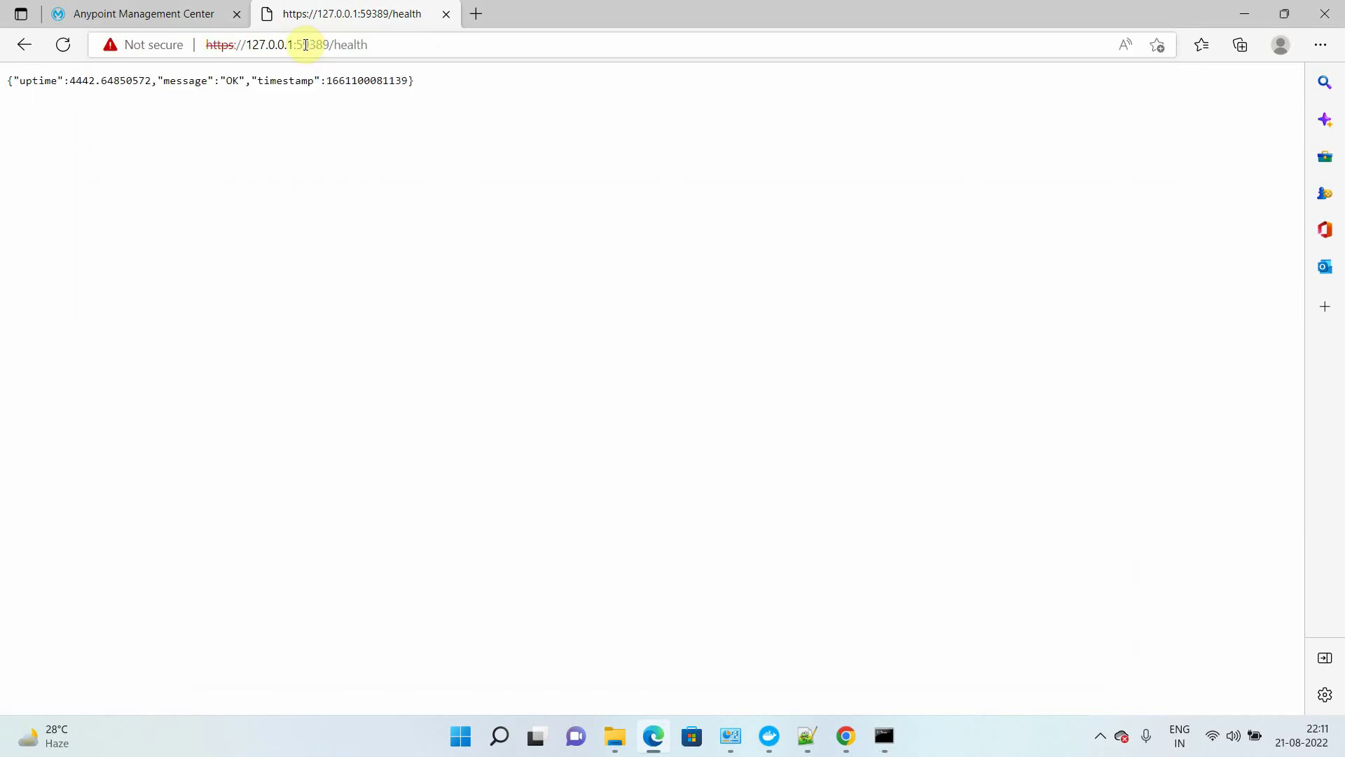